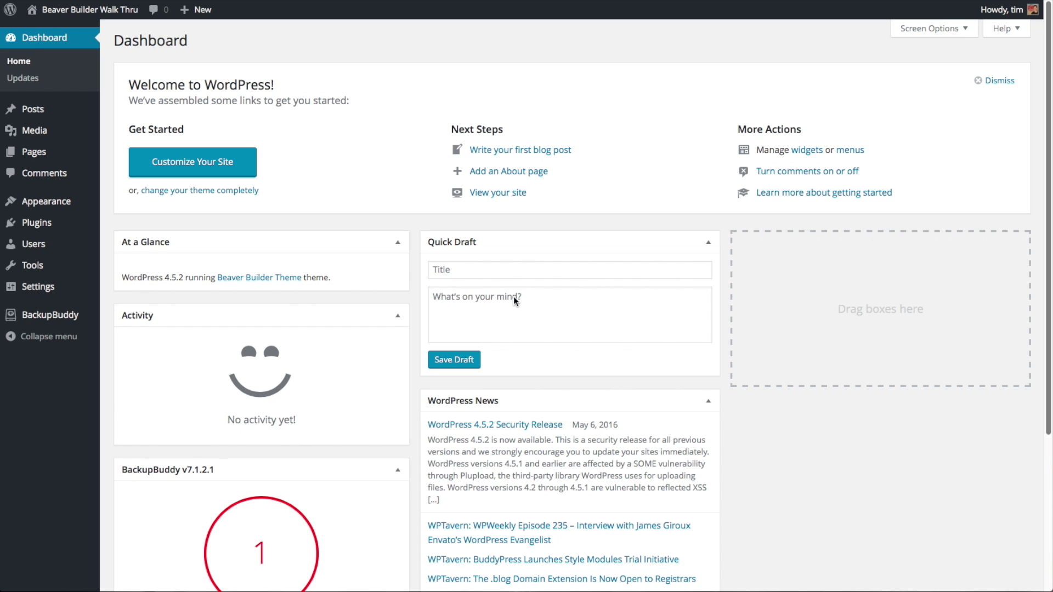
Step: Save the Page Builder post type settings with both Posts and Pages enabled
click(40, 287)
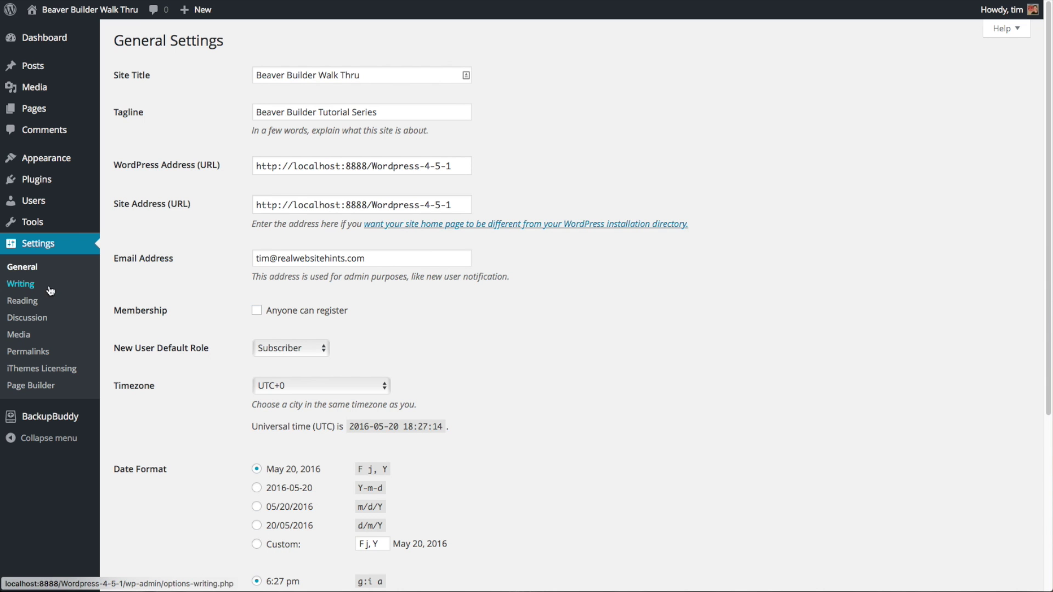
click(34, 385)
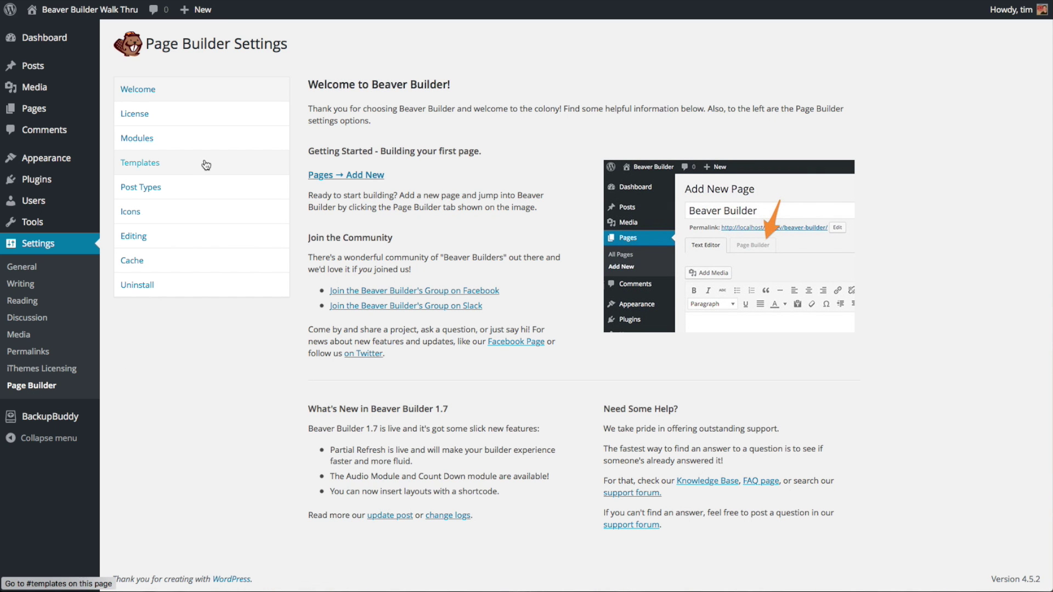
click(124, 190)
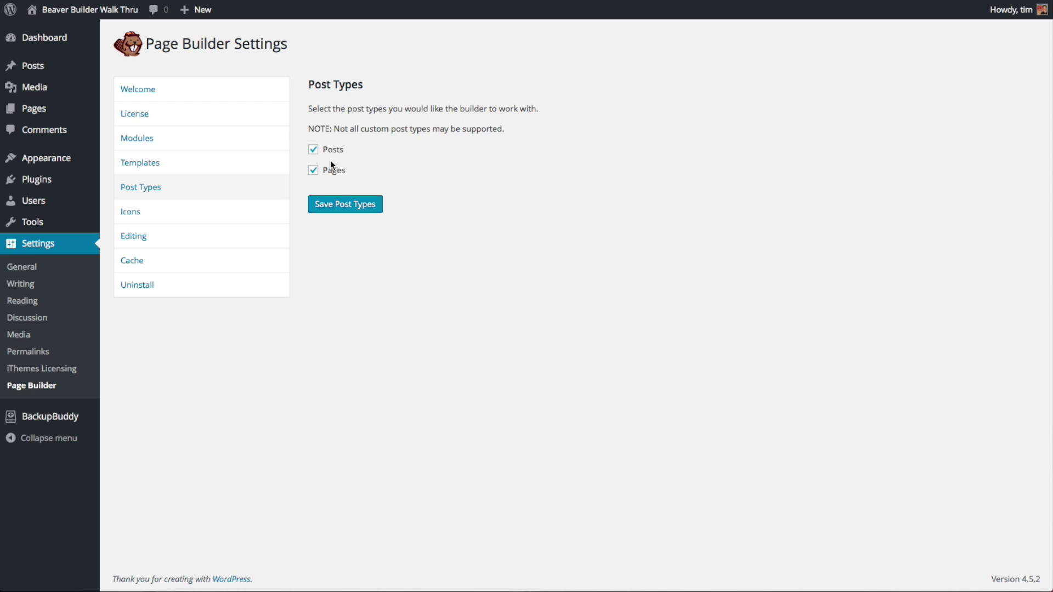
click(351, 206)
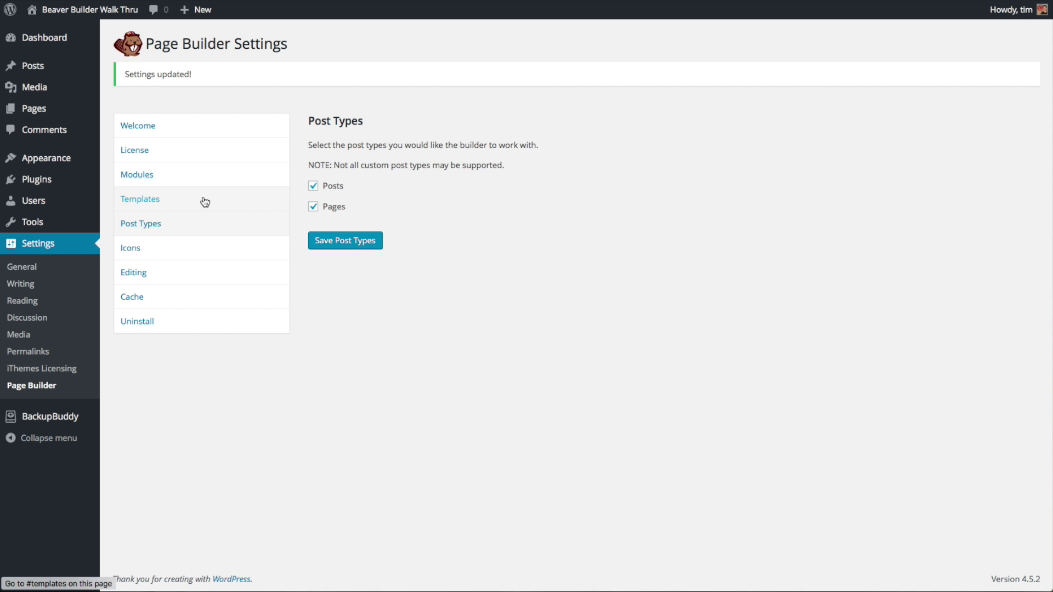
Step: View the theme customizer from the dashboard, close it and visit the site's front end
mouse_move(60, 159)
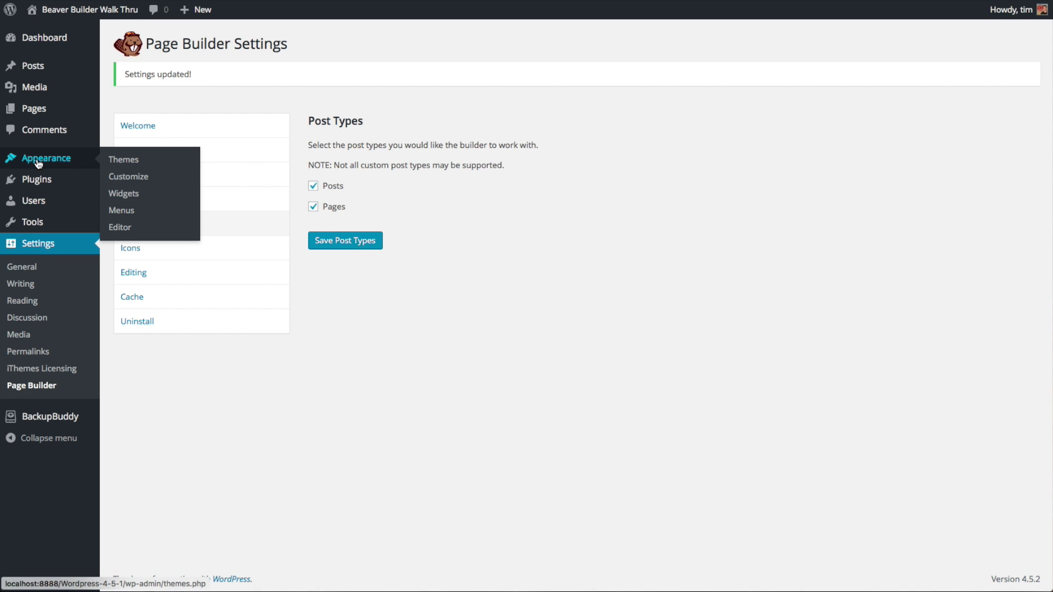
click(121, 176)
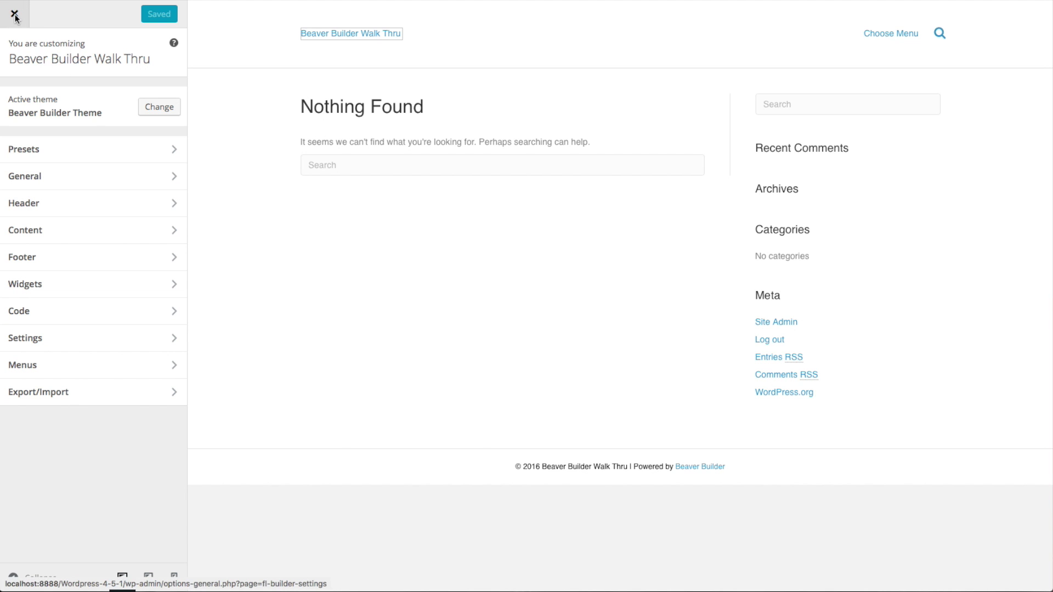
click(14, 16)
mouse_move(88, 11)
click(47, 32)
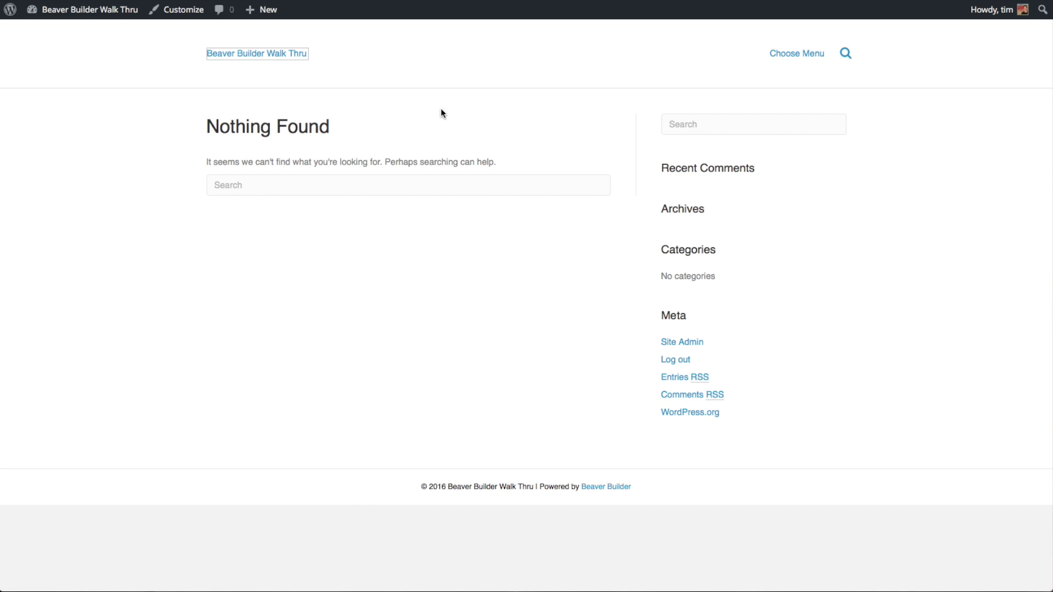
Step: Upload Fire-effects-logo.png as the regular header logo image in the theme customizer and publish the change
click(184, 11)
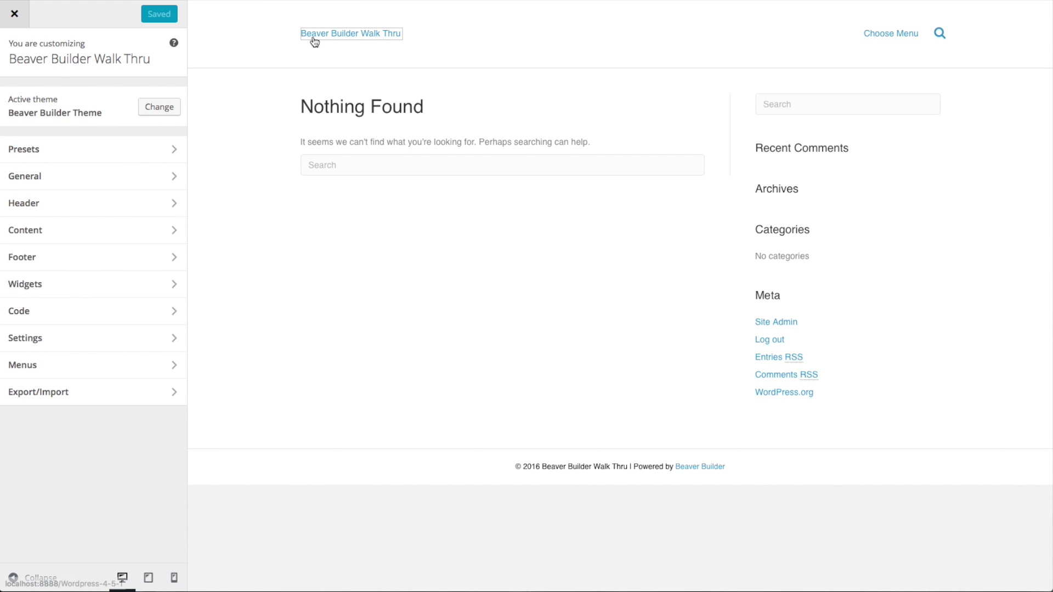
click(35, 209)
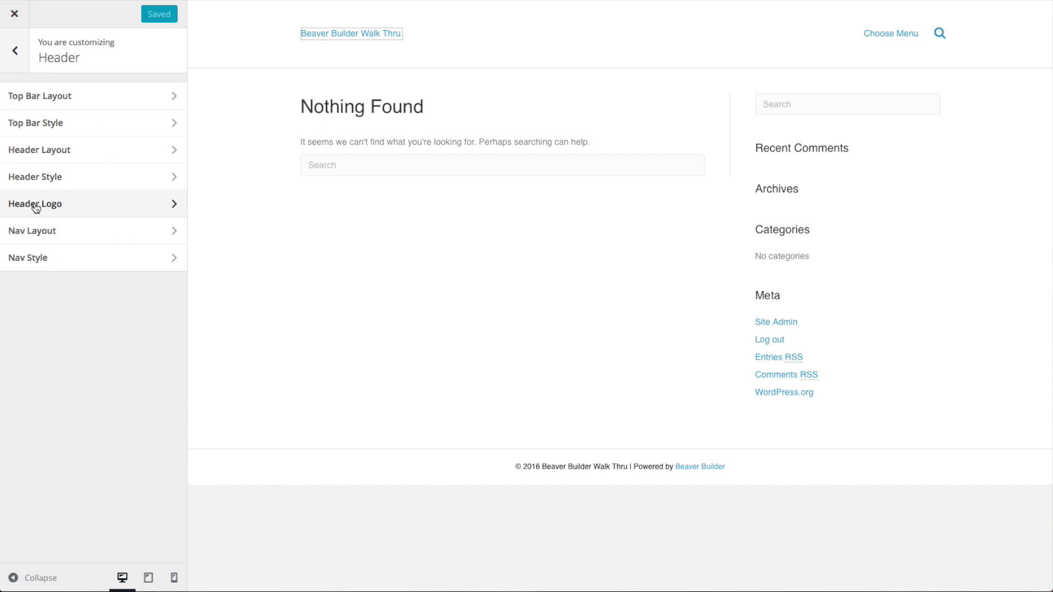
click(62, 208)
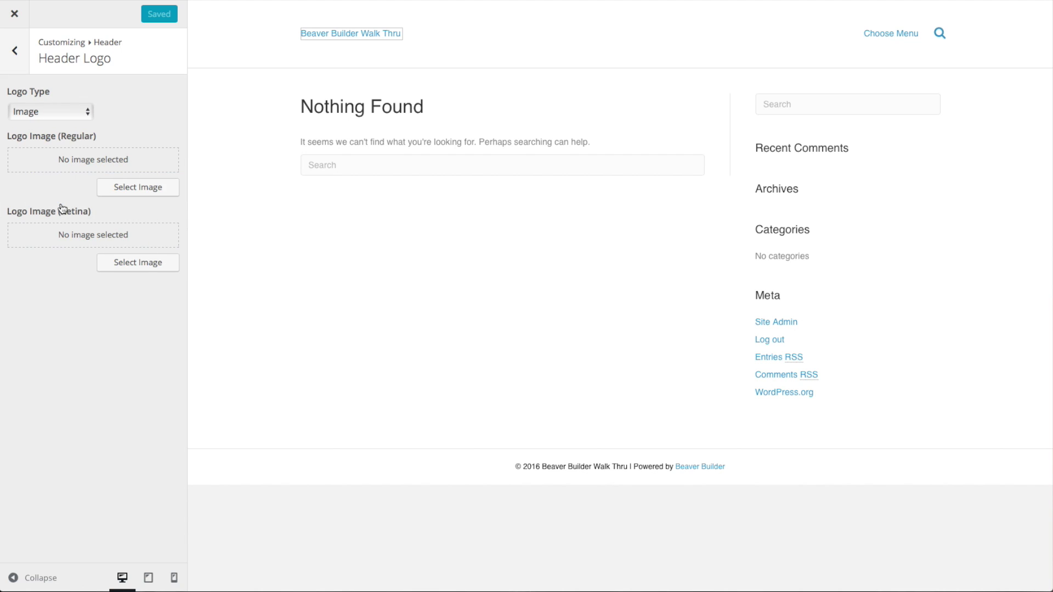
click(85, 109)
click(61, 112)
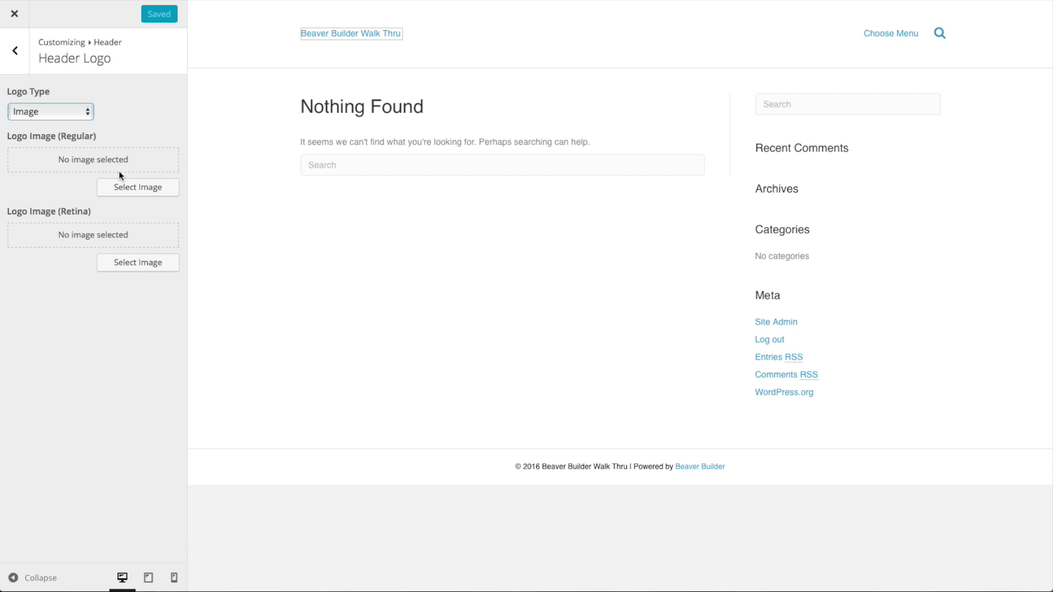
click(132, 189)
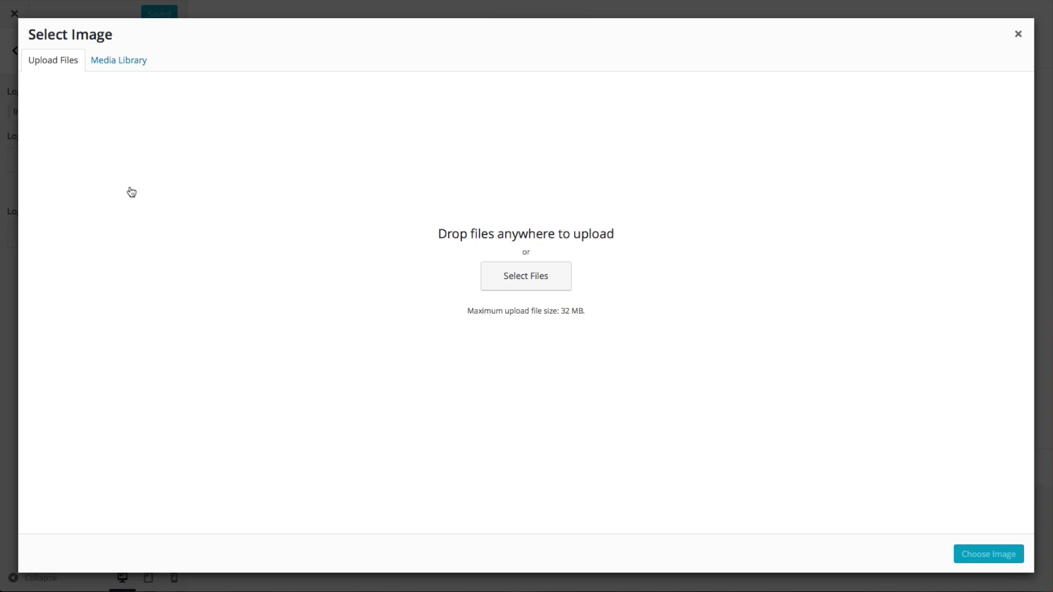
click(551, 284)
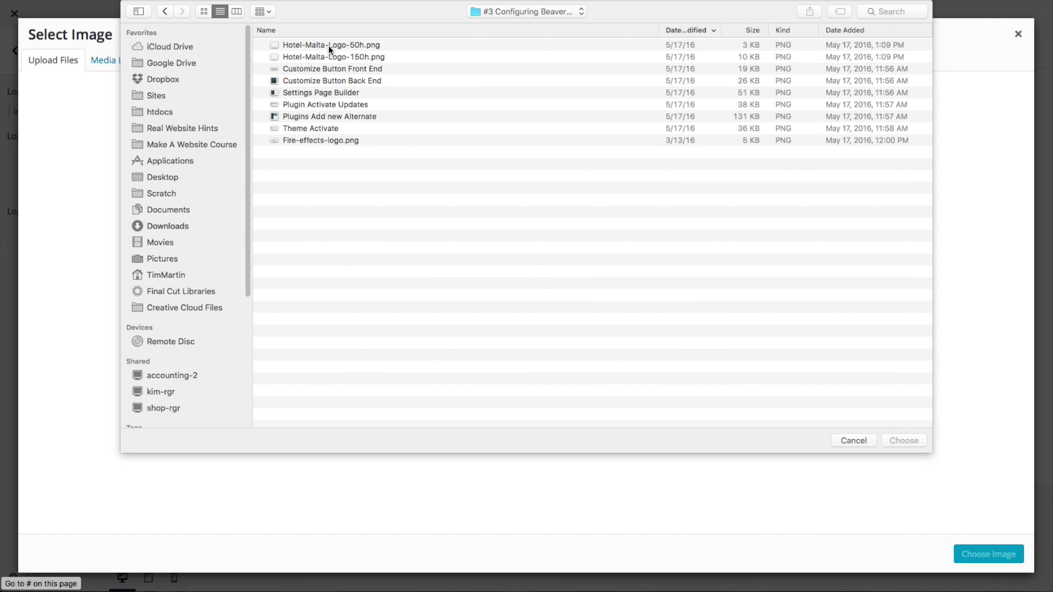
double_click(298, 141)
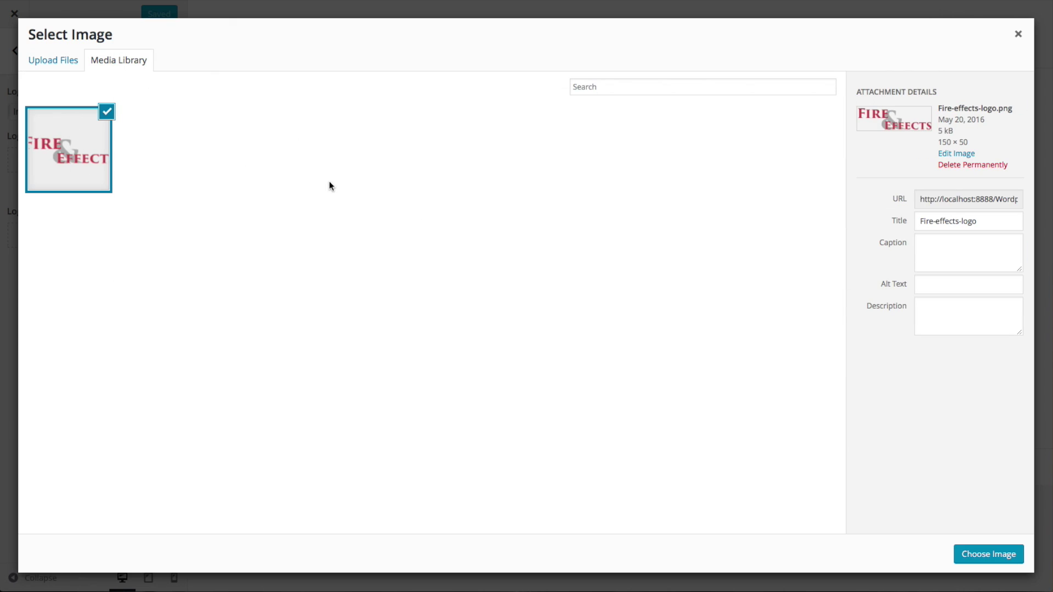
click(975, 560)
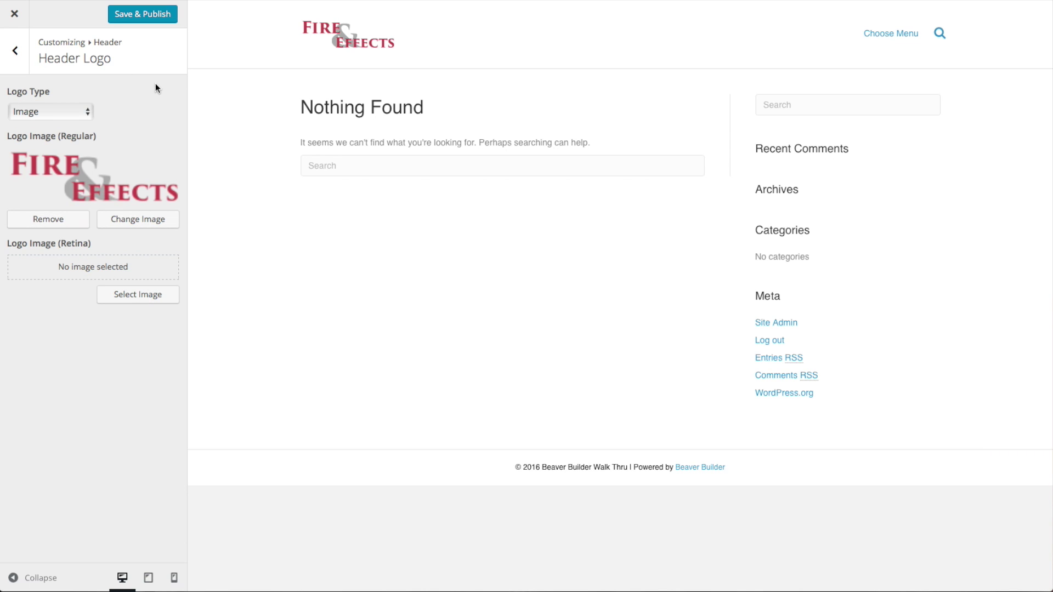
click(17, 65)
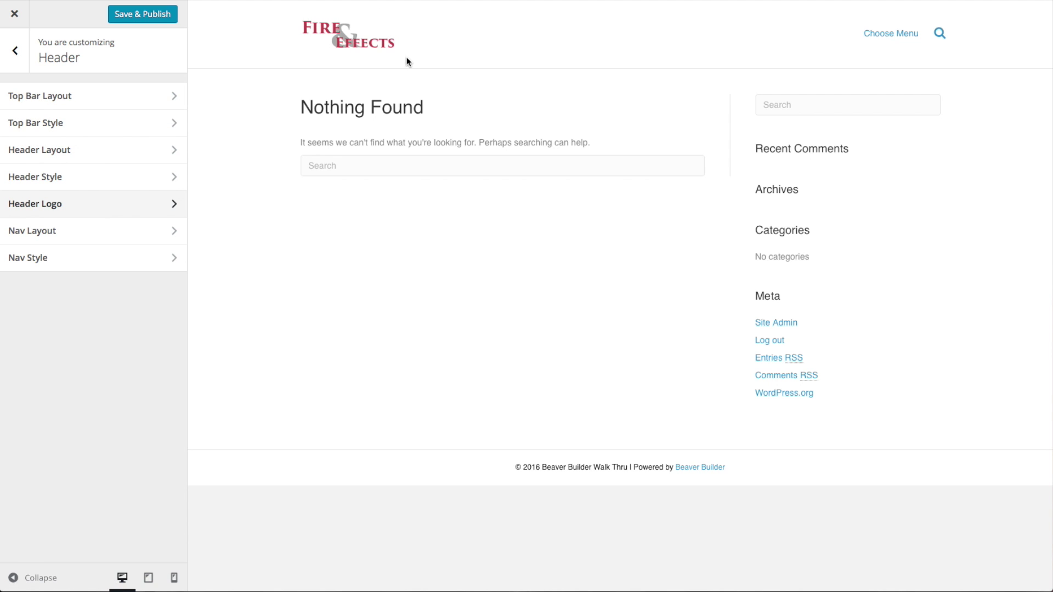
click(138, 18)
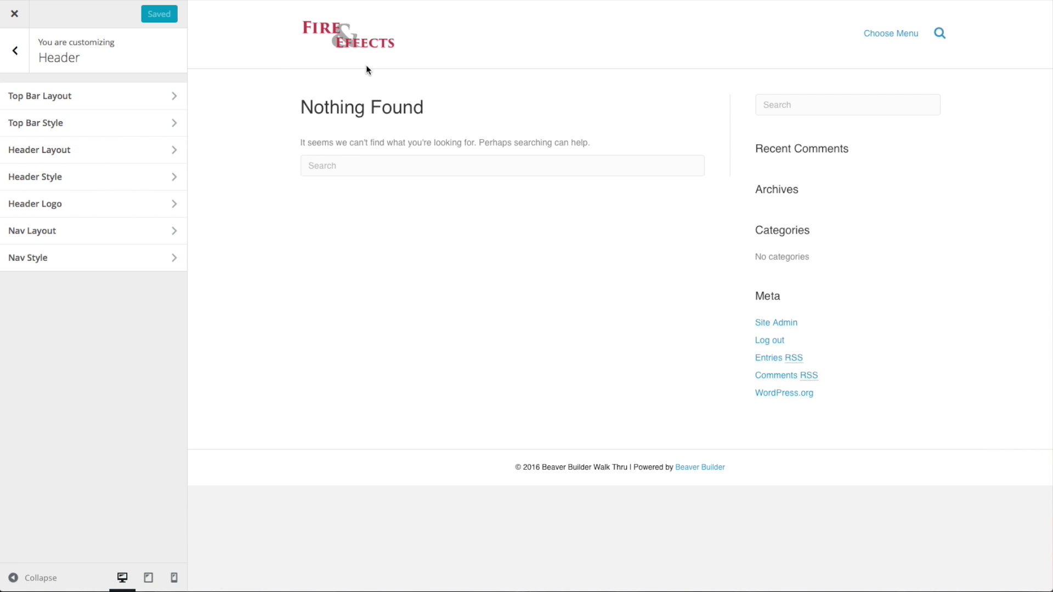
Step: Try the Default Dark, Classic and Deluxe theme presets in the customizer preview
click(15, 50)
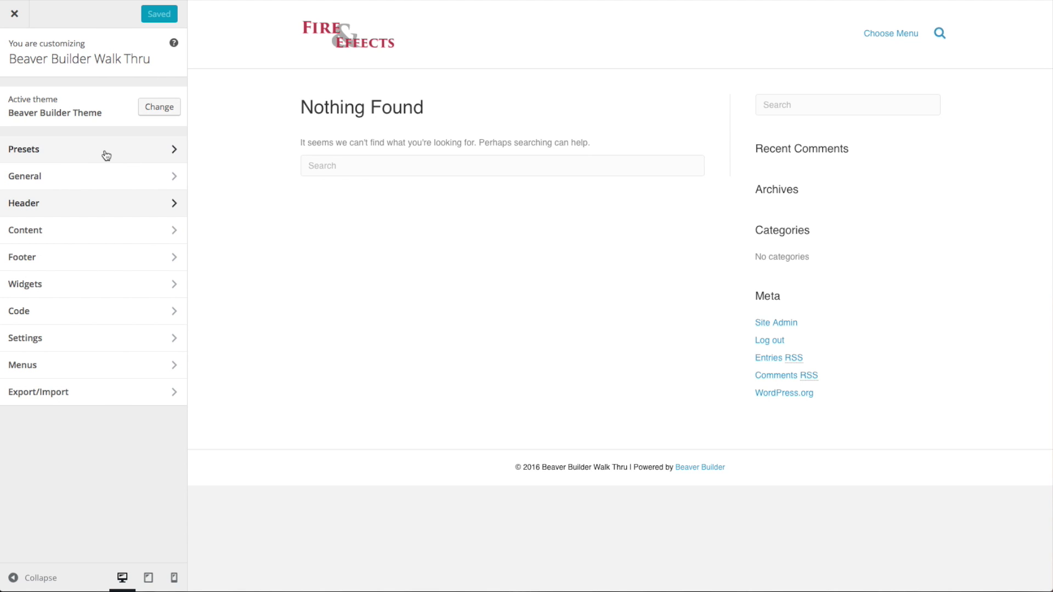
click(93, 153)
click(77, 108)
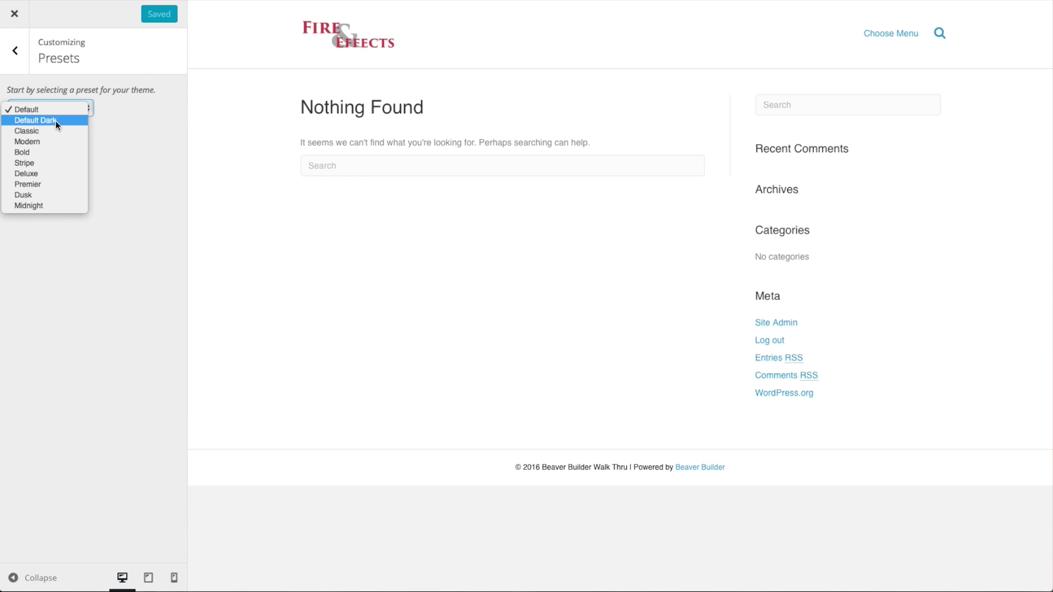
click(60, 120)
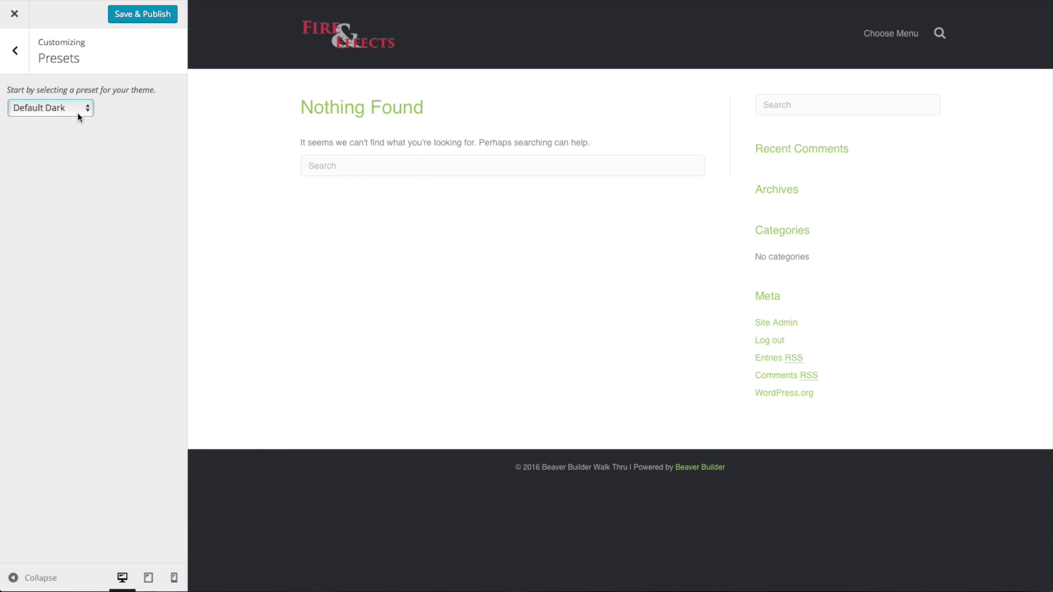
click(77, 113)
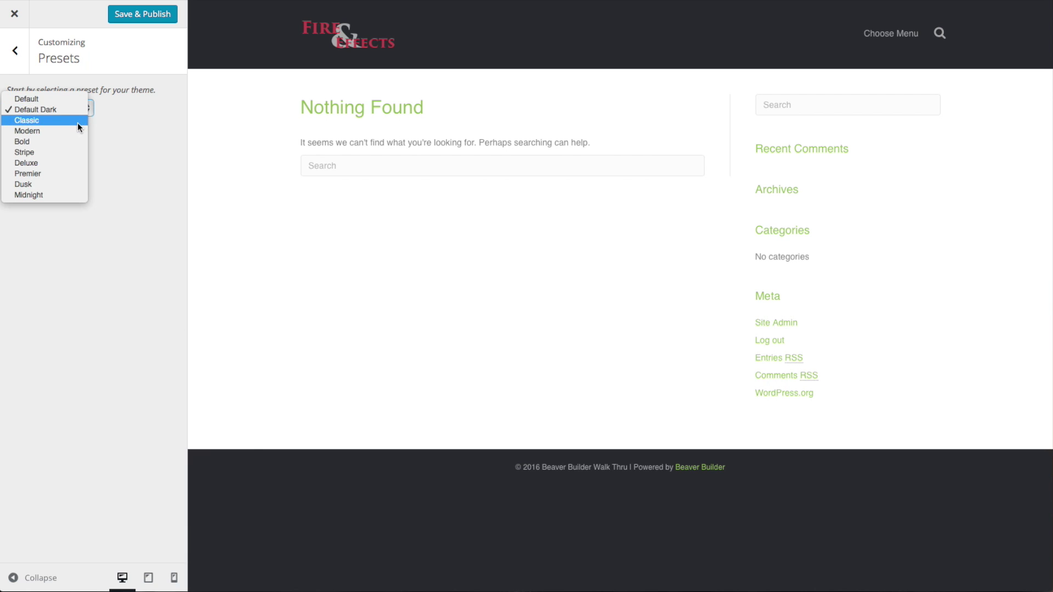
click(78, 122)
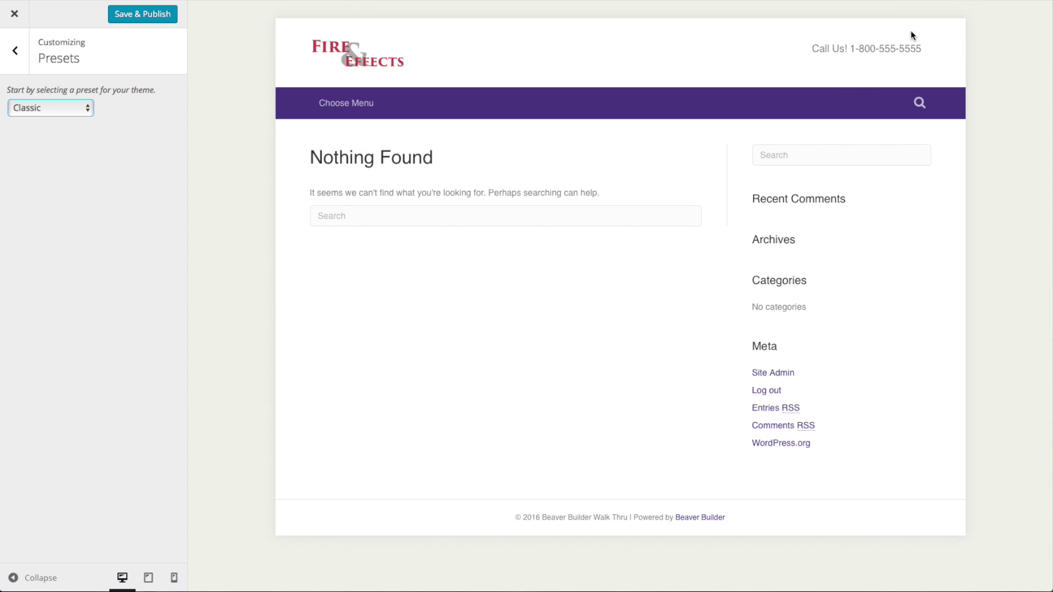
click(74, 113)
click(74, 119)
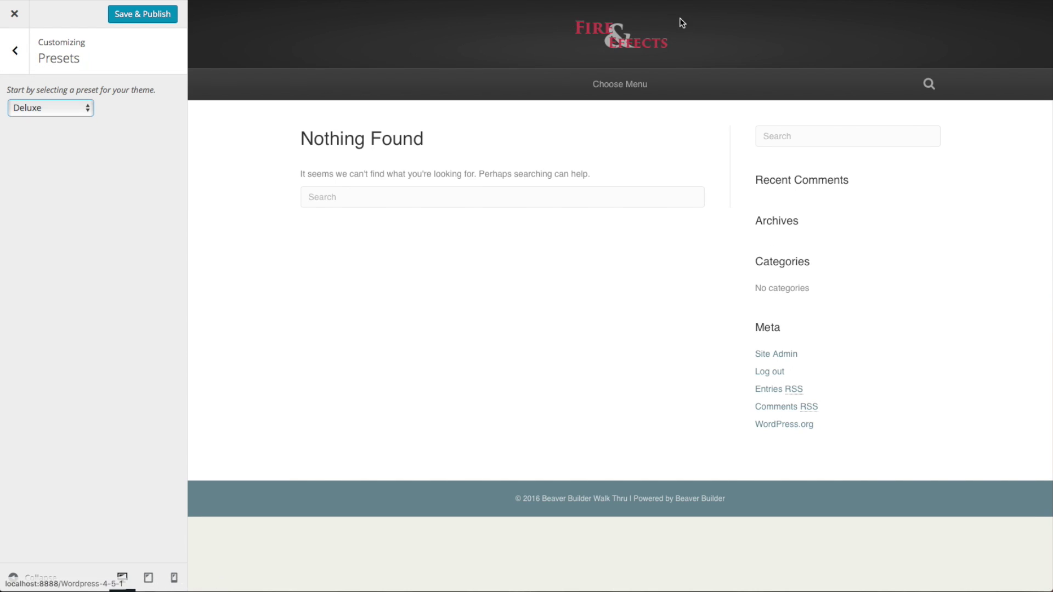
click(71, 108)
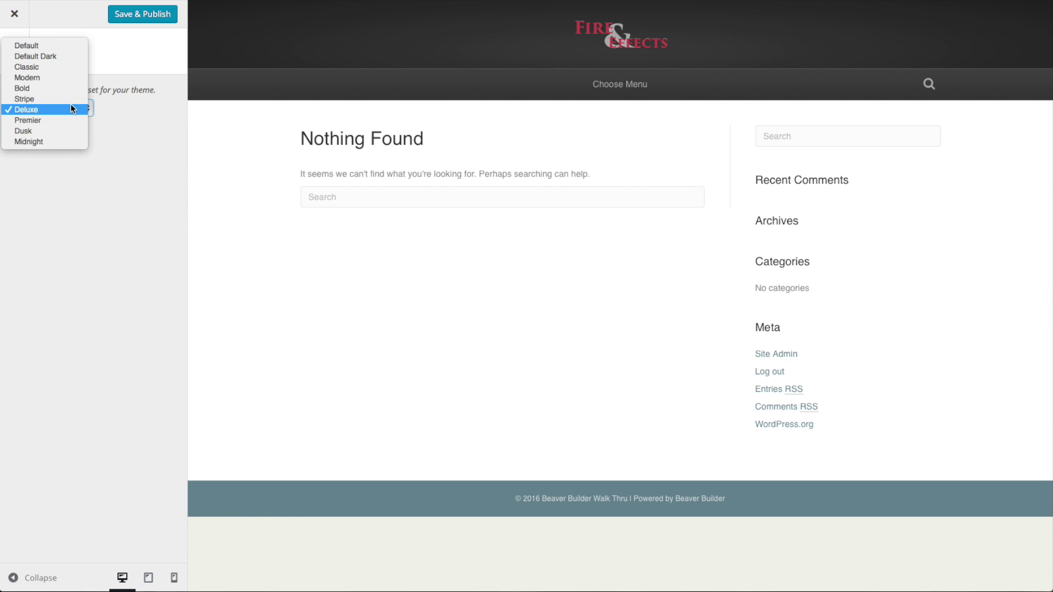
click(133, 150)
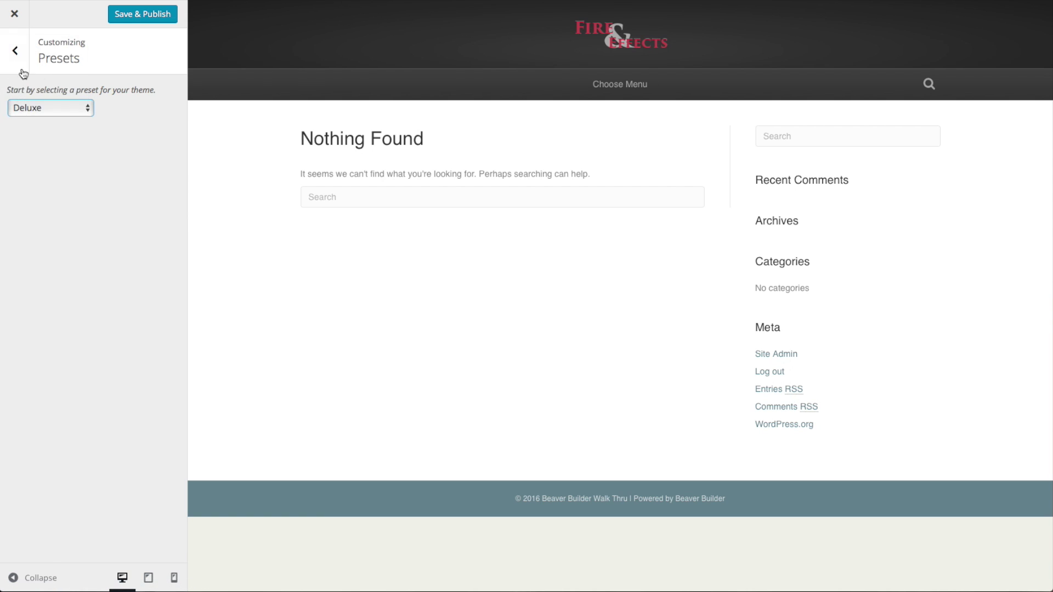
click(17, 67)
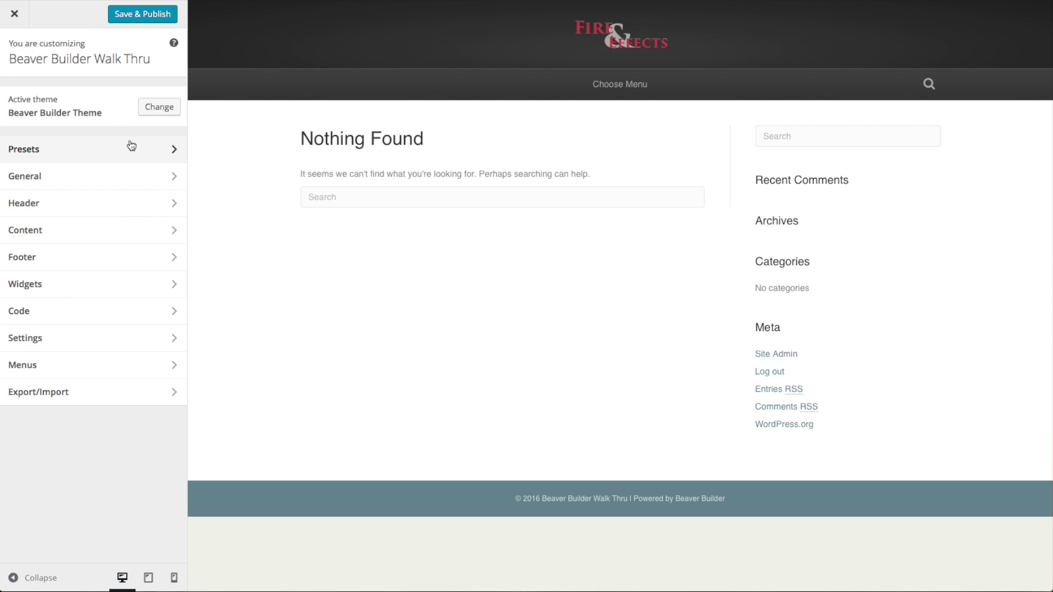
Step: Set the theme preset back to Default
click(131, 147)
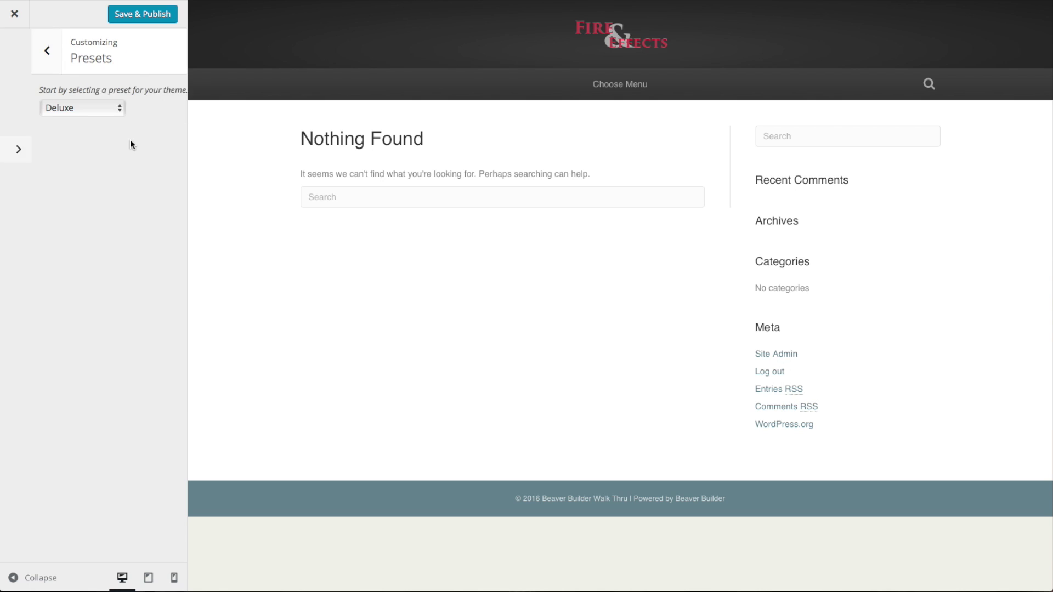
click(84, 108)
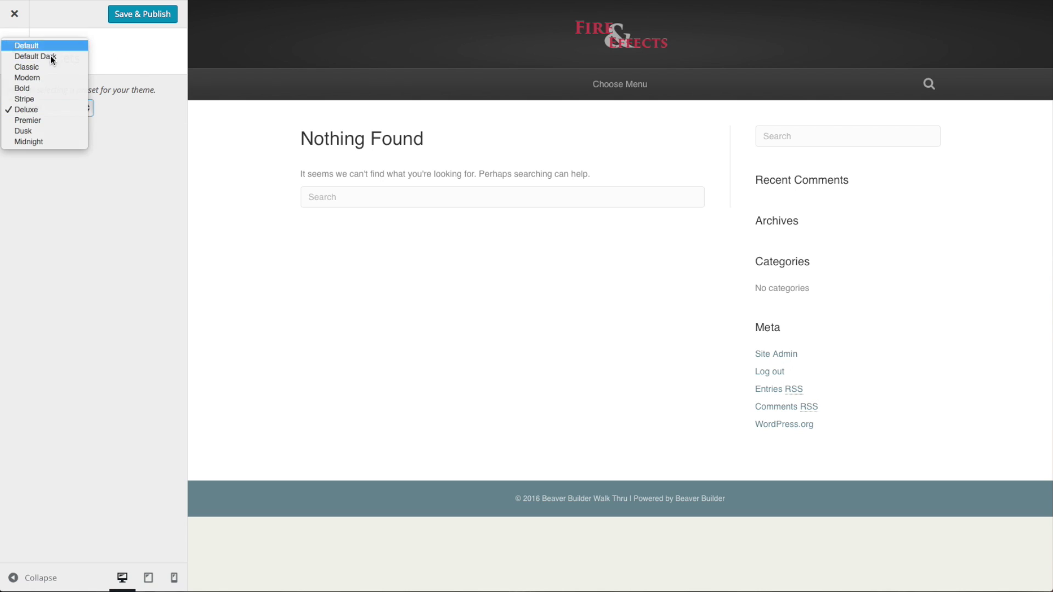
click(28, 46)
click(16, 53)
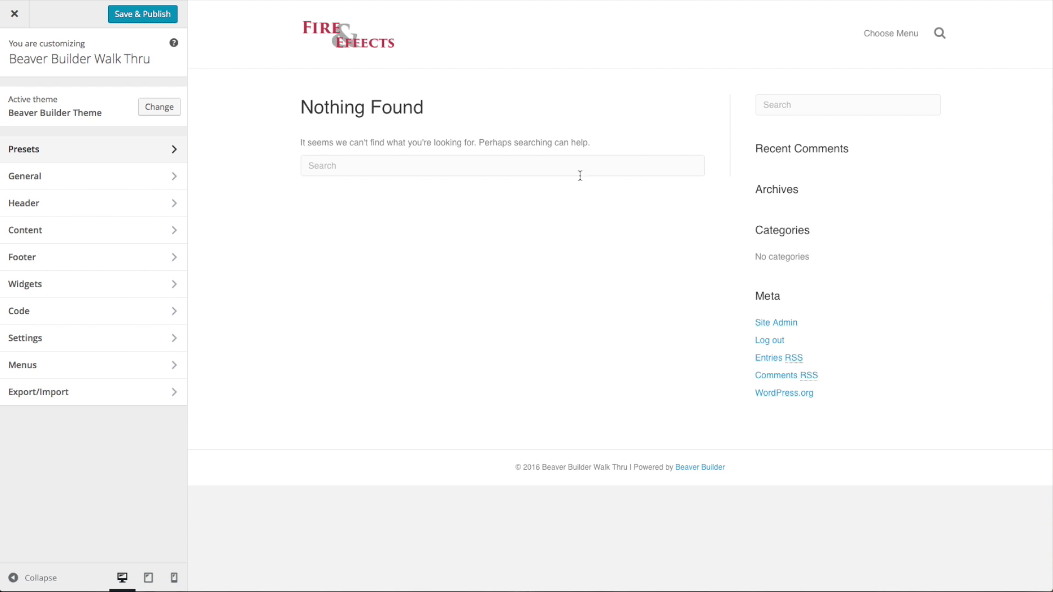
Step: Set the site's general background color to black (#000000) and publish the change
click(40, 179)
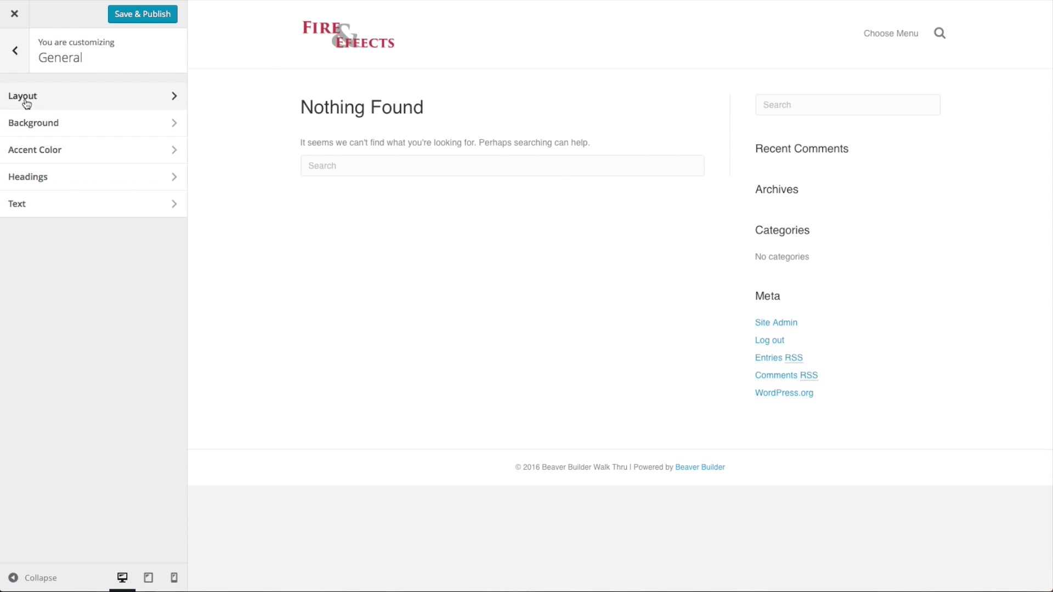
click(43, 122)
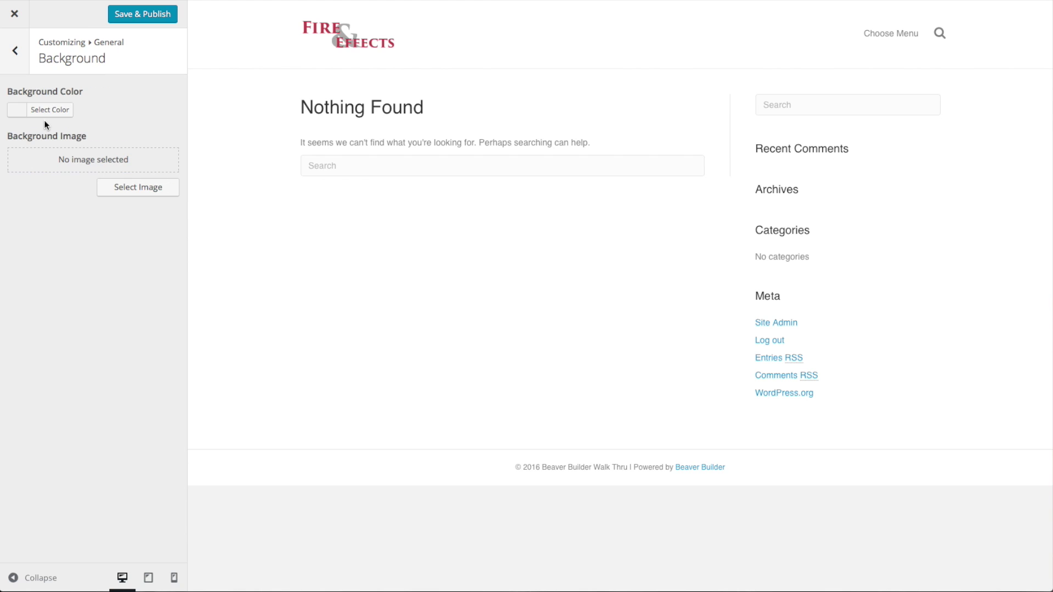
click(60, 112)
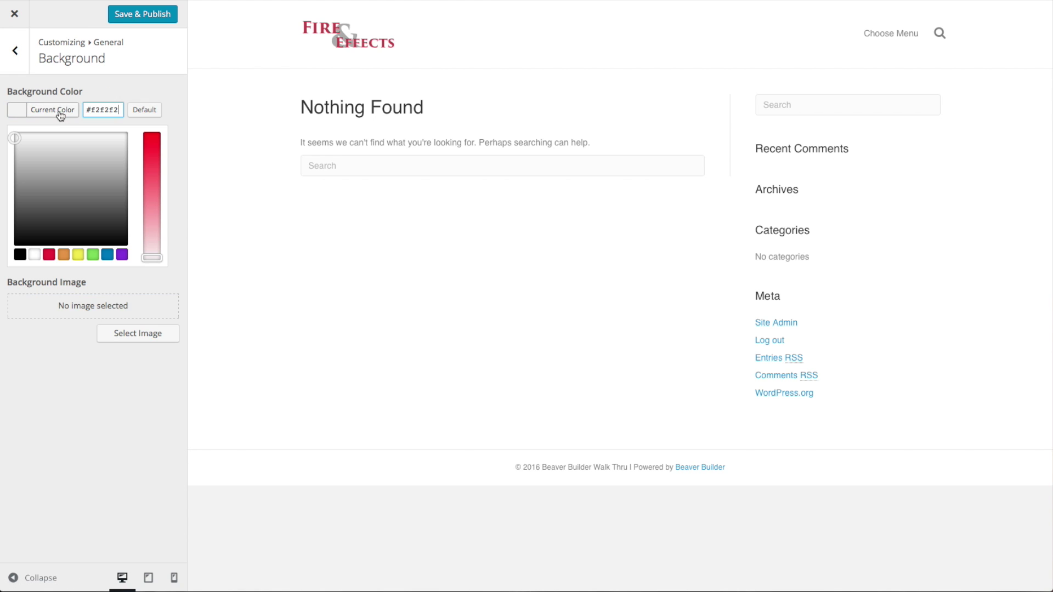
click(19, 256)
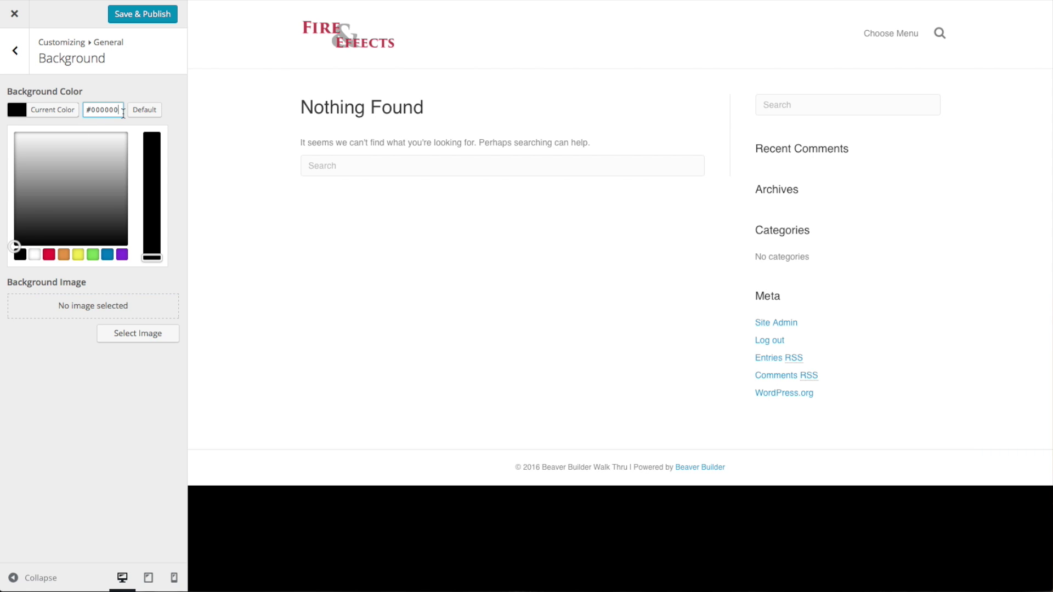
click(146, 18)
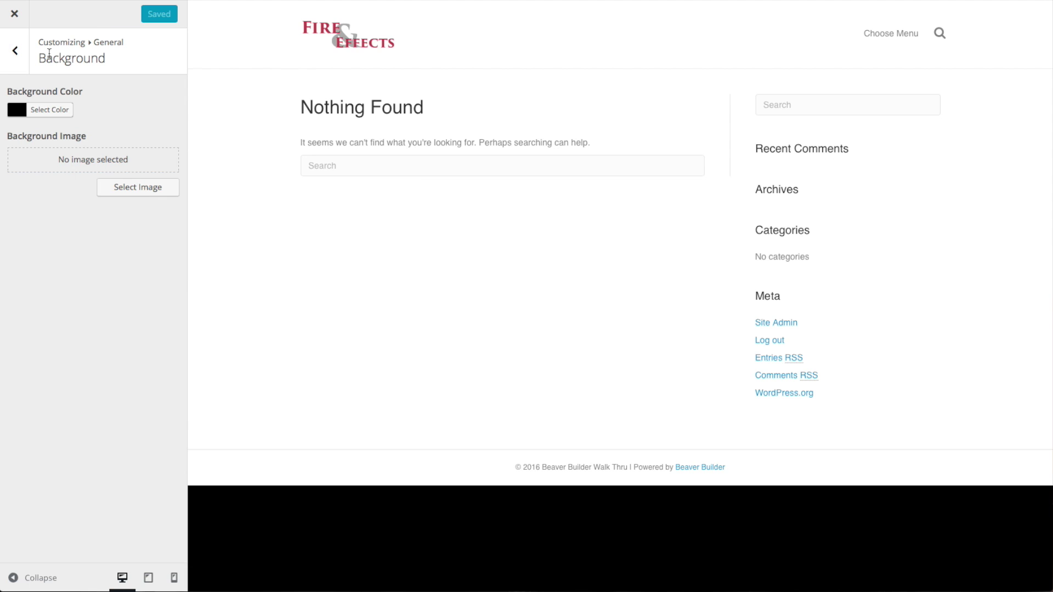
click(24, 58)
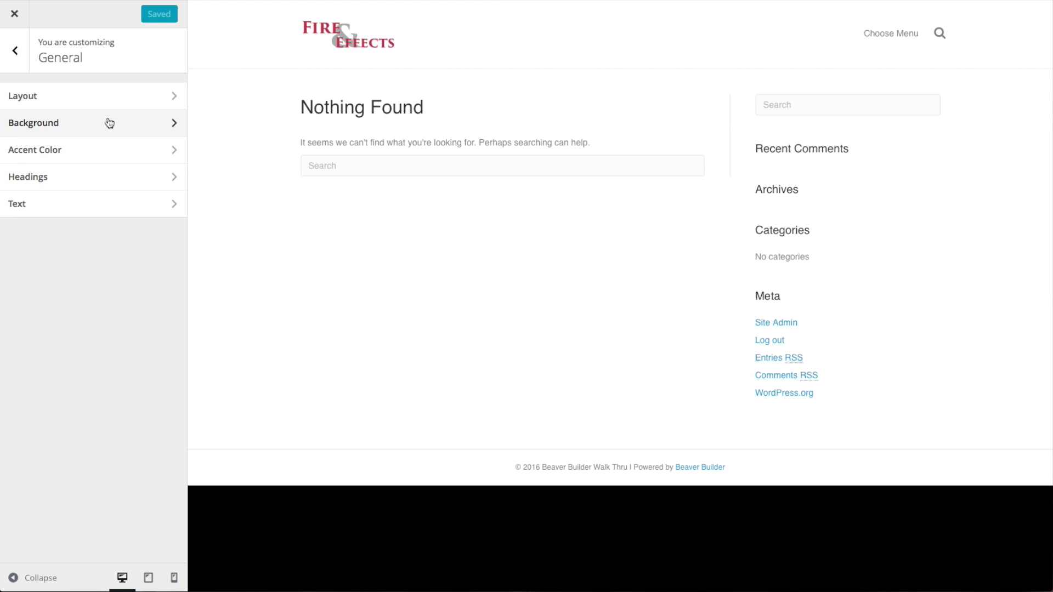
Step: Set the theme's general accent color to the red used in the logo
click(79, 155)
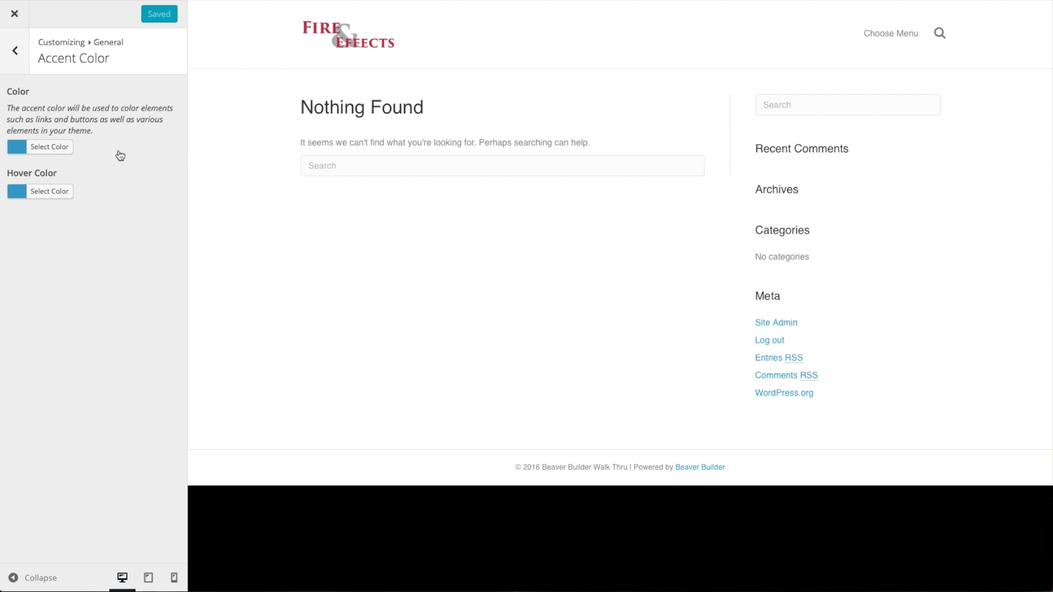
click(54, 147)
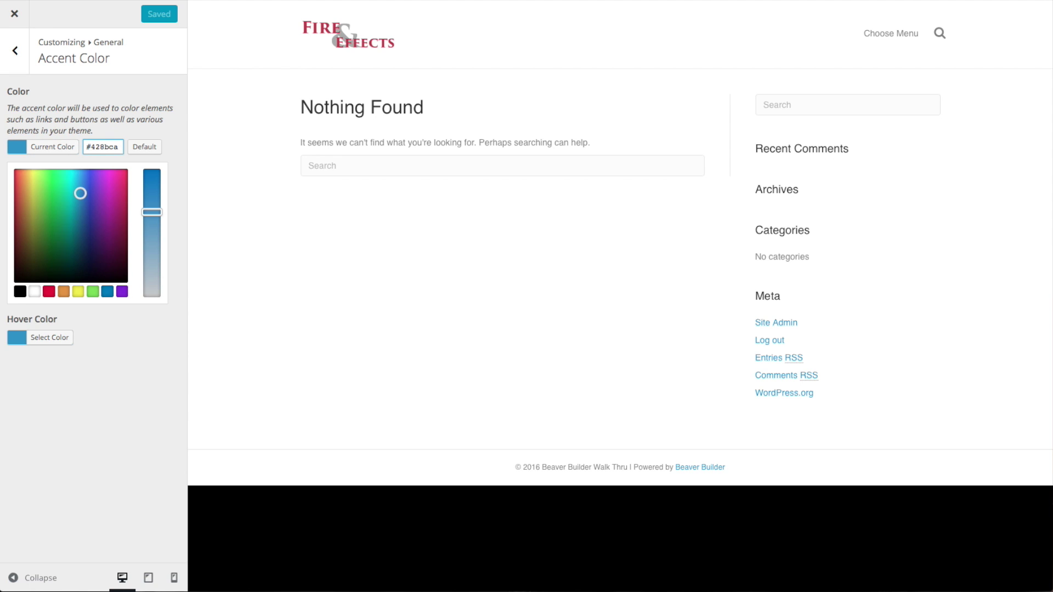
triple_click(100, 147)
key(ctrl+v)
click(131, 337)
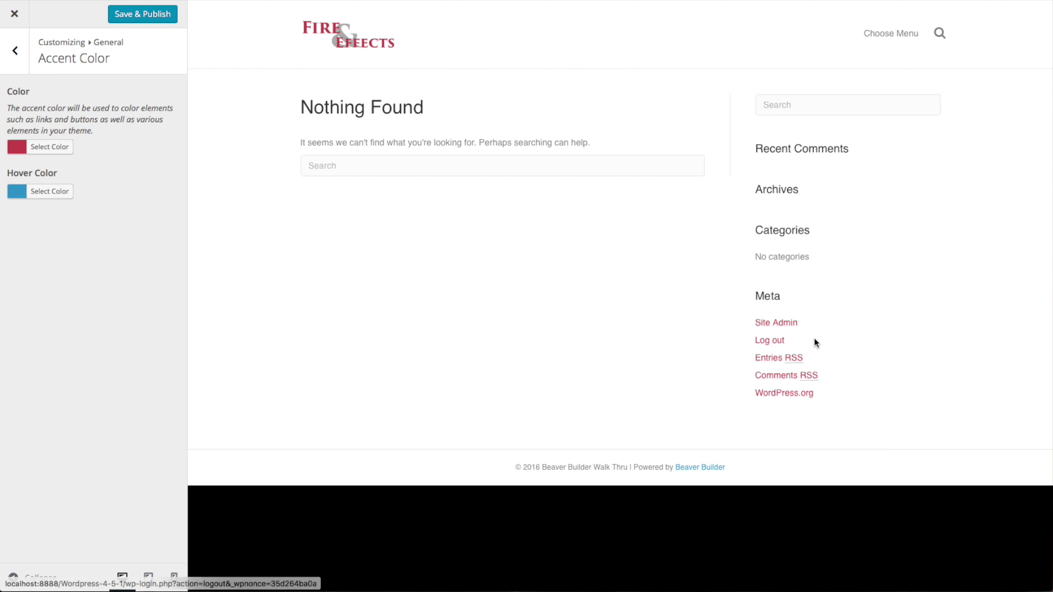
Step: Set the accent hover color to #bb4646 and publish the change
click(57, 191)
triple_click(106, 192)
text(#bb4646)
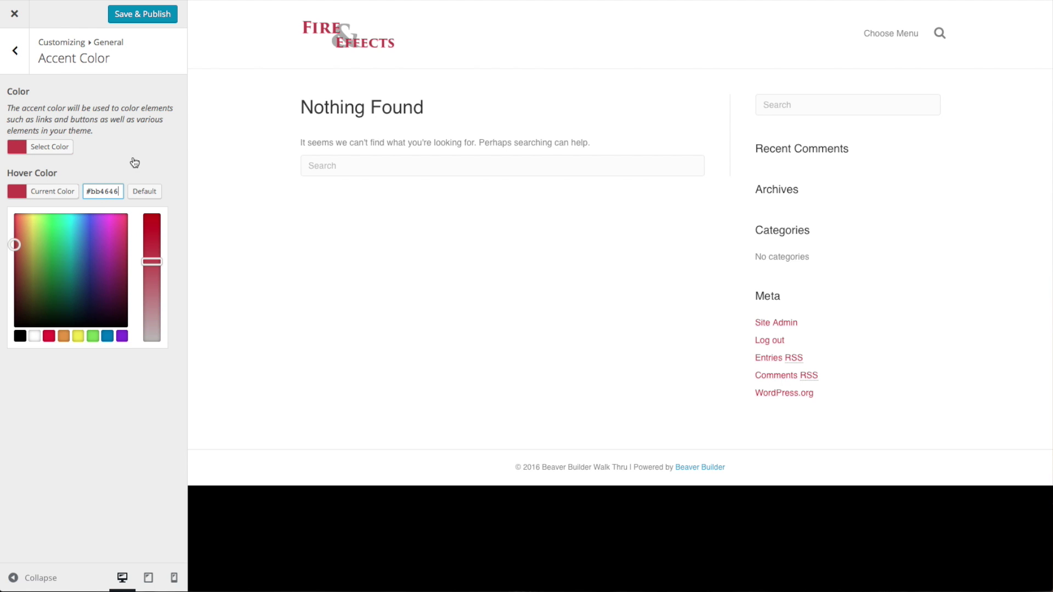
click(134, 162)
click(146, 16)
click(14, 51)
Step: Set the general headings color to #e8e8e8
click(55, 181)
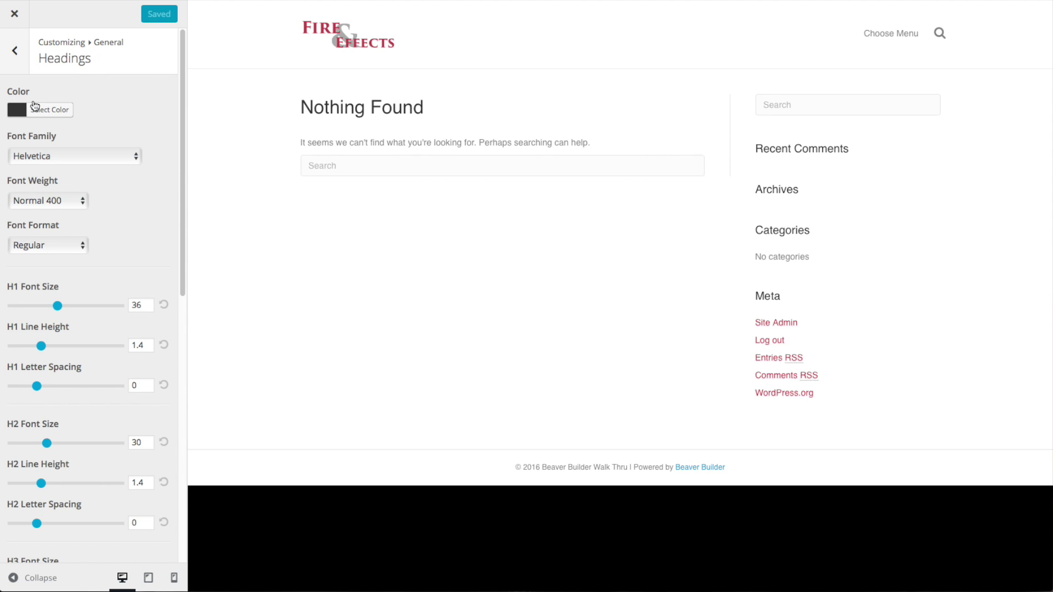
click(51, 113)
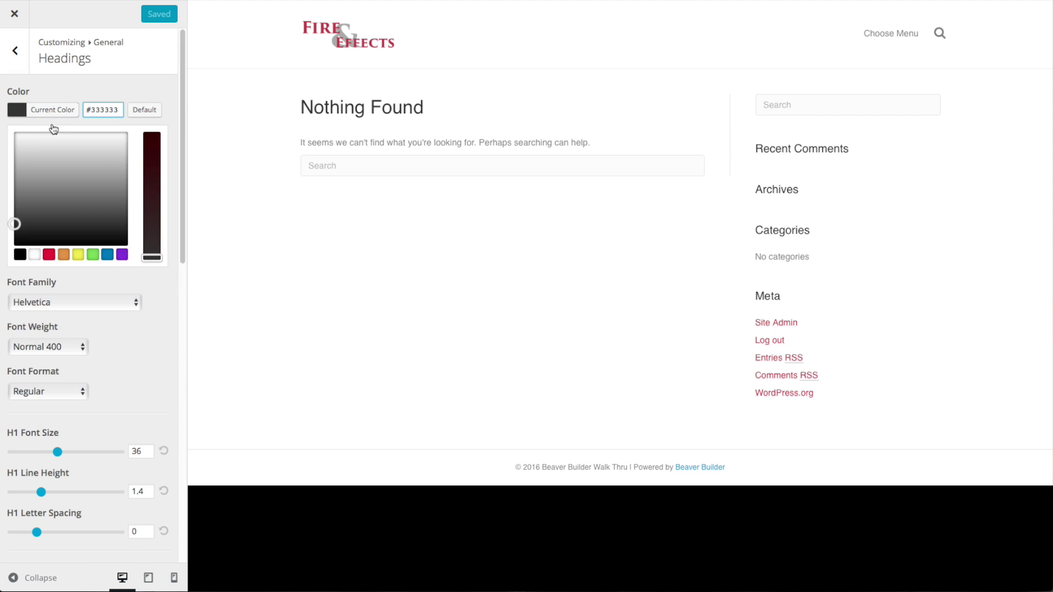
text(#e8e8e8)
click(111, 91)
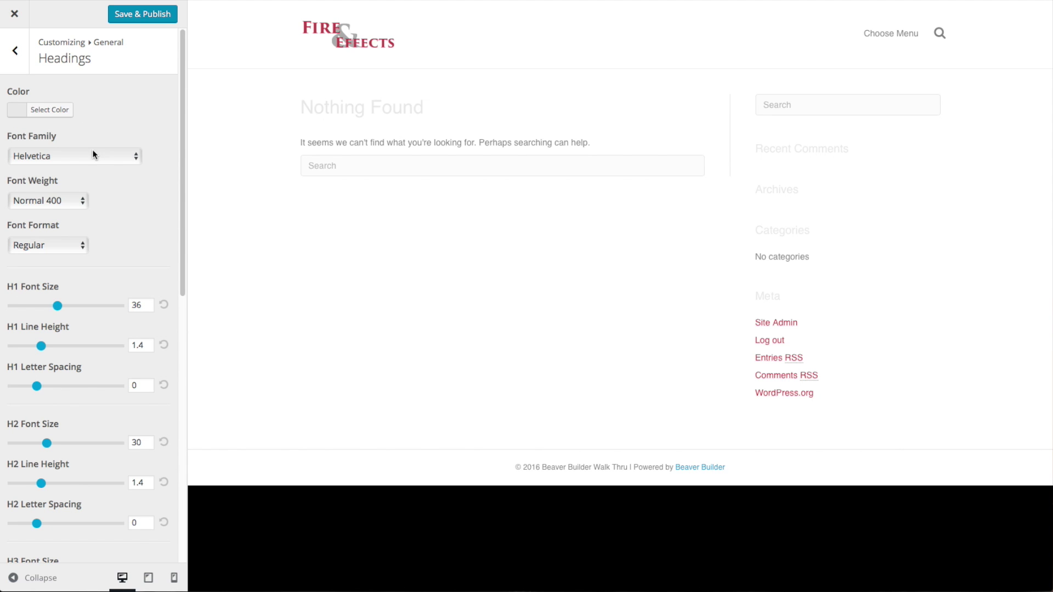
Step: Change the headings font family to the Google font Lato
click(117, 153)
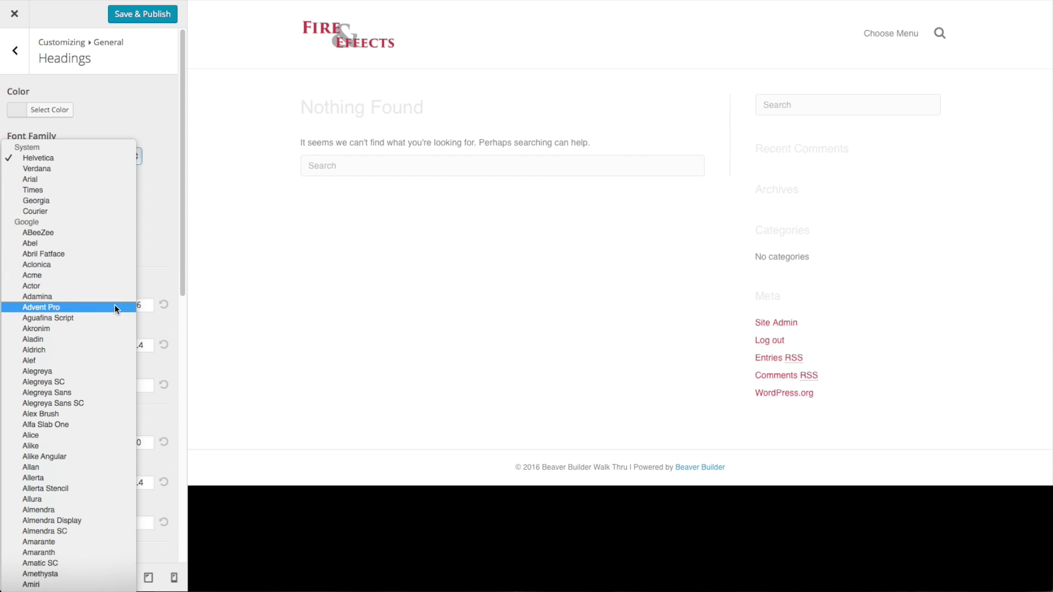
scroll(110, 313, down, 10)
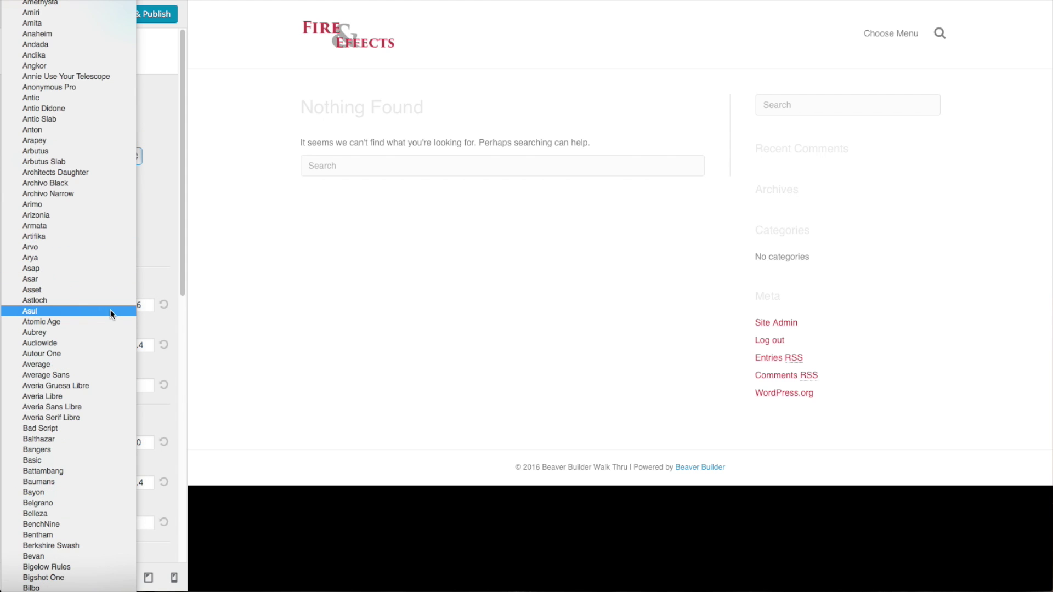
scroll(109, 311, down, 17)
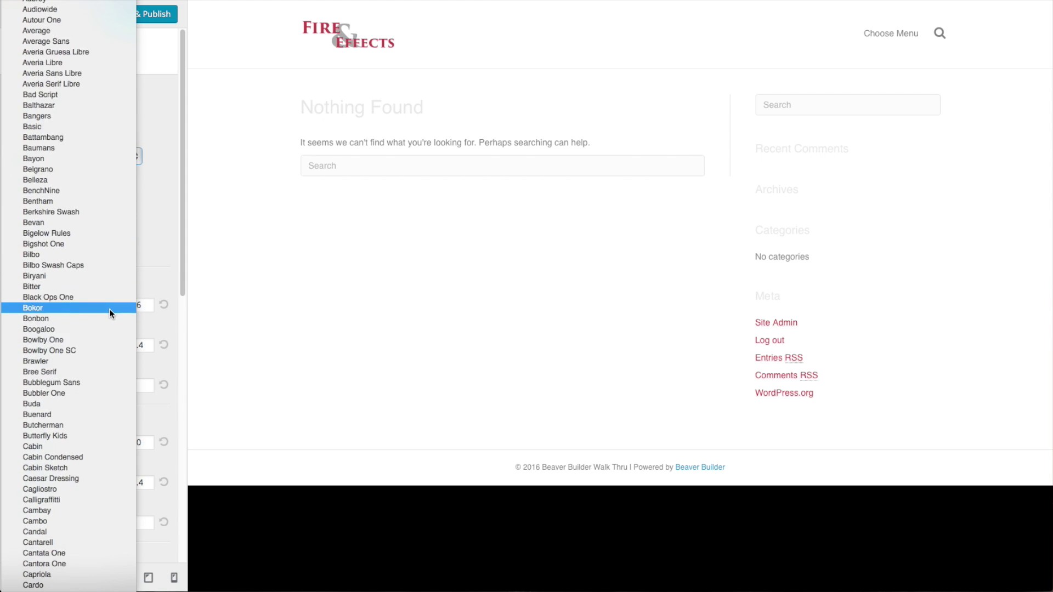
scroll(108, 309, down, 20)
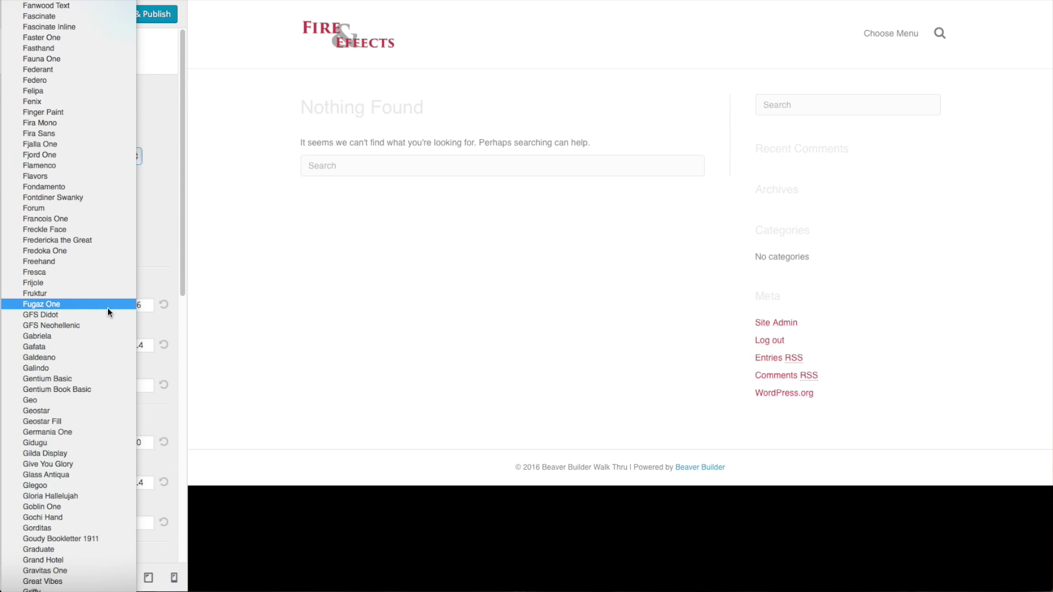
scroll(108, 311, down, 8)
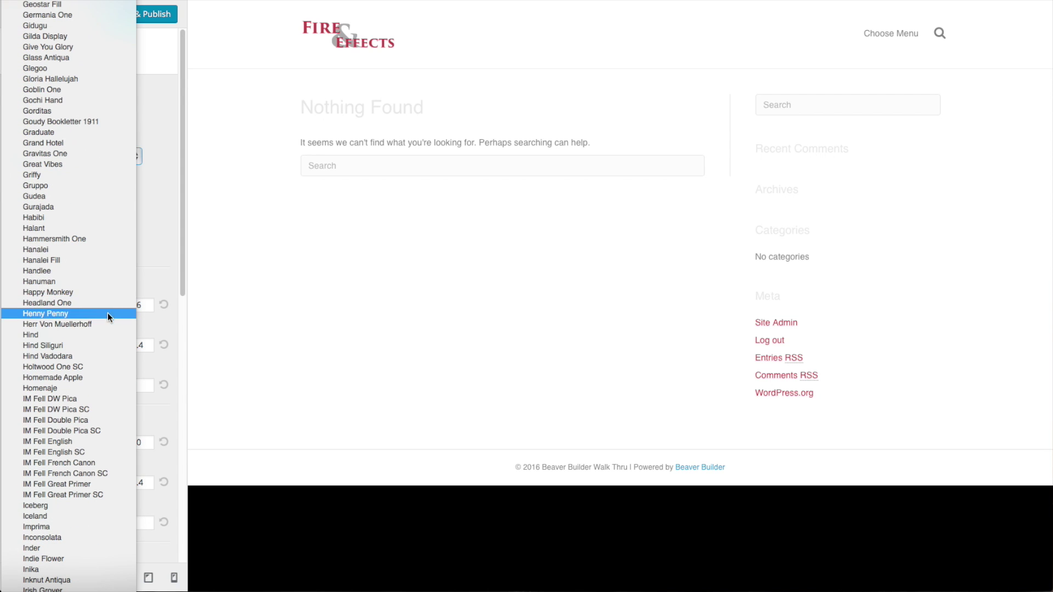
scroll(111, 324, down, 6)
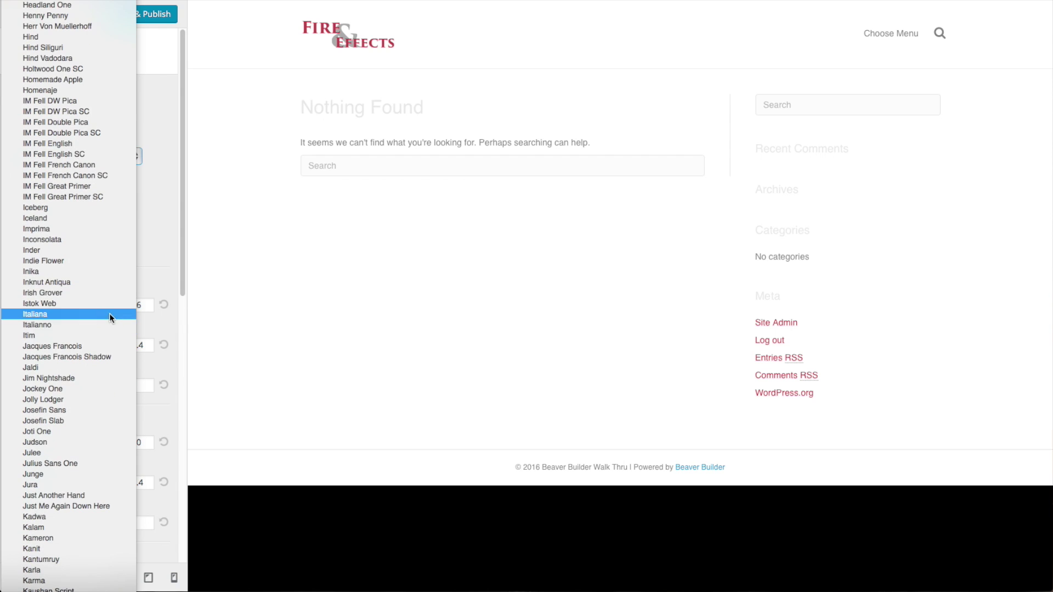
scroll(108, 327, down, 15)
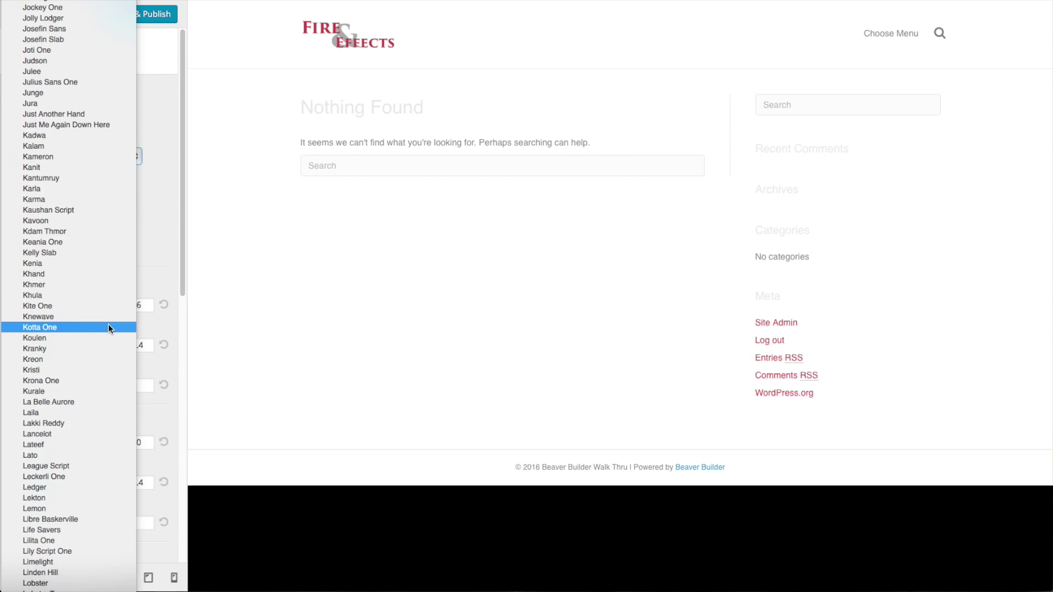
scroll(107, 330, down, 3)
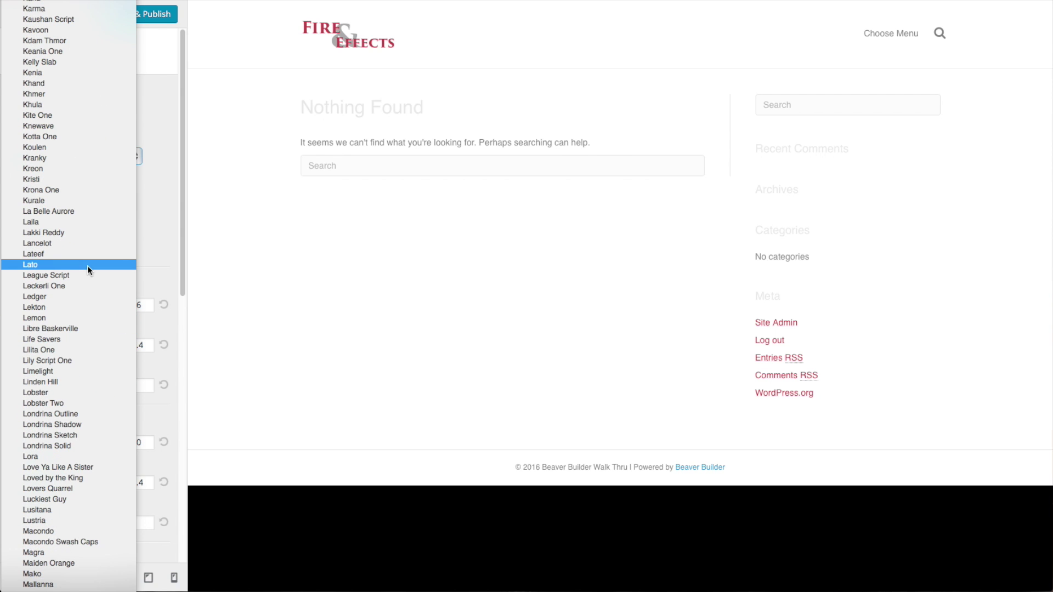
click(51, 265)
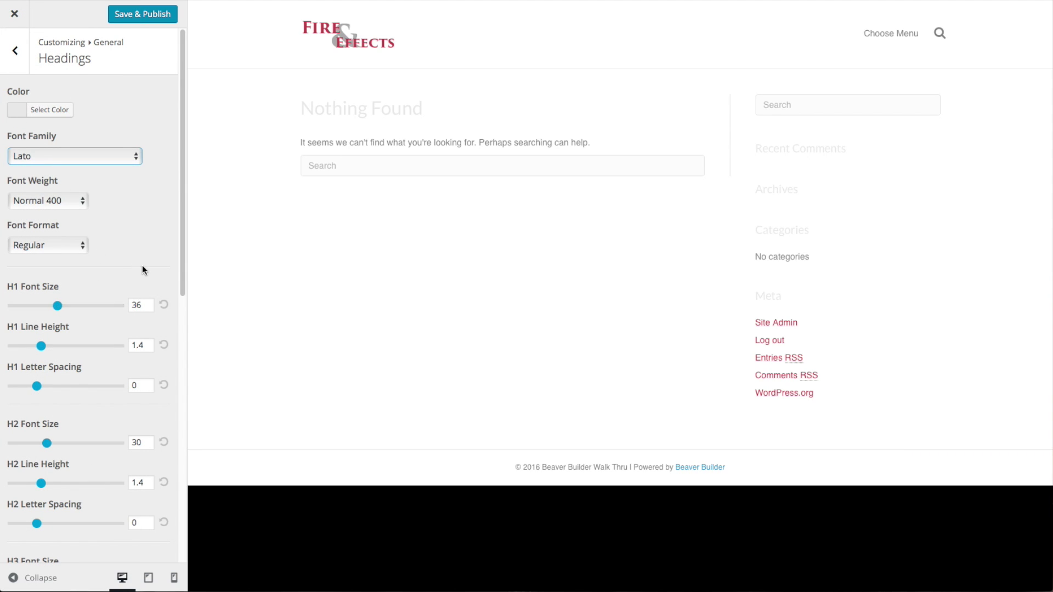
Step: Increase the H1 font size to 40 and the H2 font size to 34
scroll(110, 290, down, 3)
scroll(68, 274, down, 3)
drag(58, 146, 64, 146)
drag(60, 284, 54, 284)
Step: Set the H3, H4, H5 and H6 font sizes to 28, 22, 18 and 16, and publish the heading changes
scroll(101, 305, down, 3)
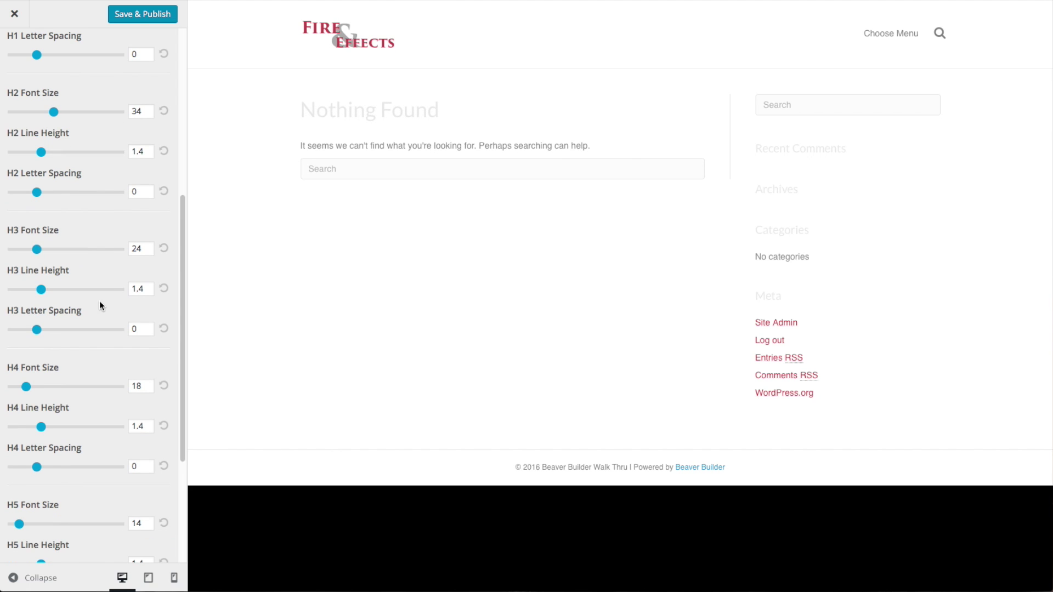
drag(37, 250, 45, 252)
scroll(57, 329, down, 1)
drag(25, 337, 25, 330)
scroll(61, 353, down, 3)
scroll(80, 339, down, 1)
drag(16, 461, 23, 462)
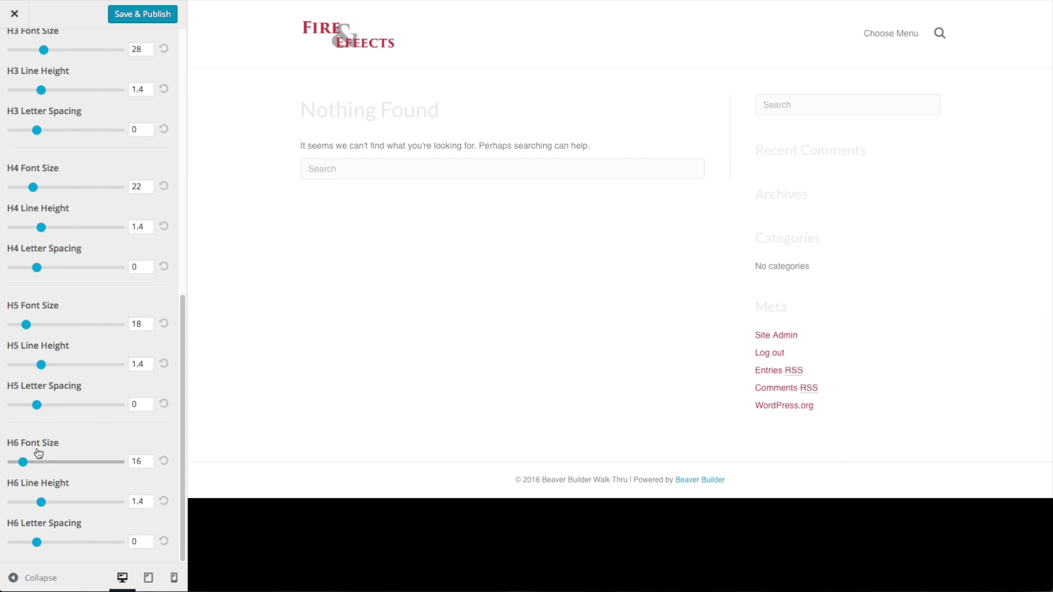
scroll(38, 453, up, 10)
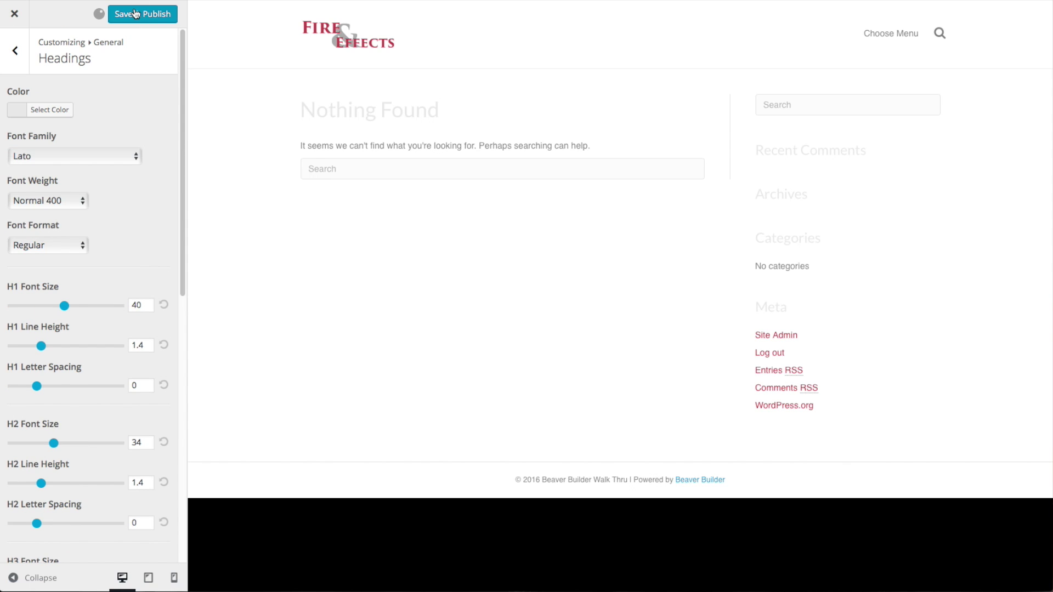
click(158, 20)
click(17, 51)
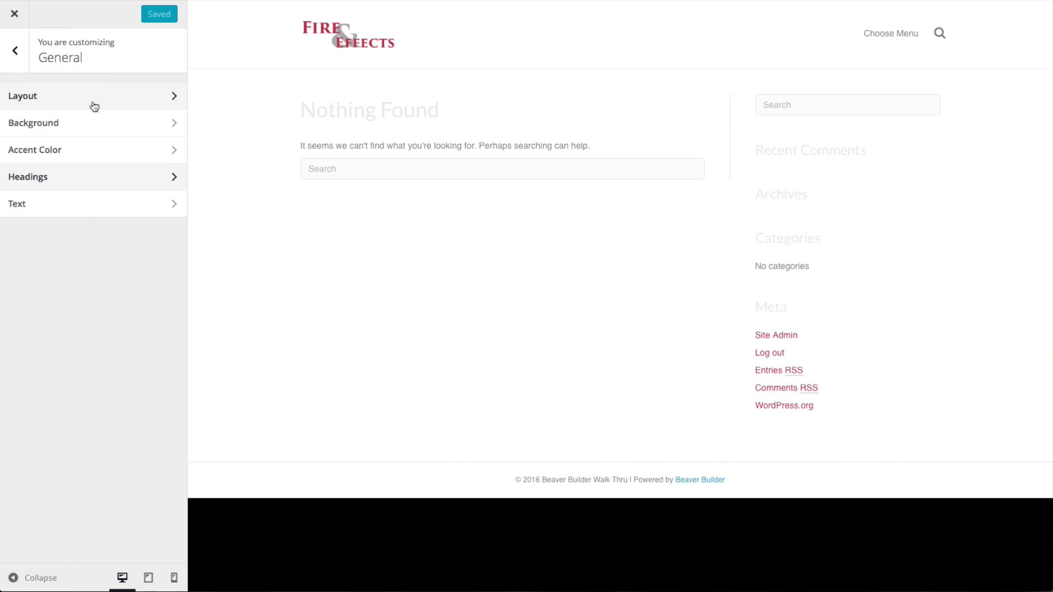
Step: Set the general text color to a very light gray using the copied color code
click(44, 204)
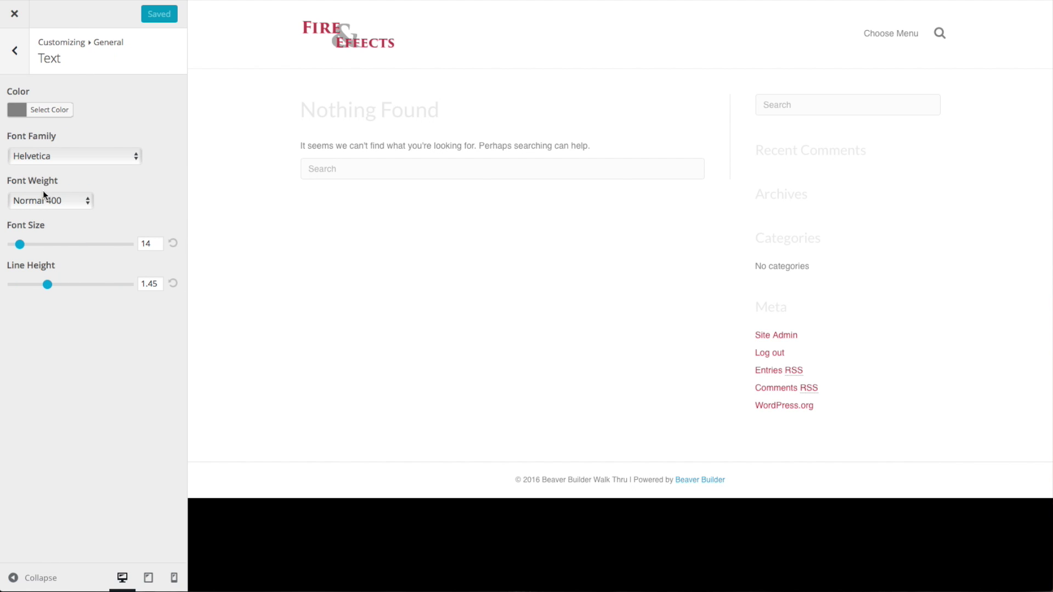
click(35, 114)
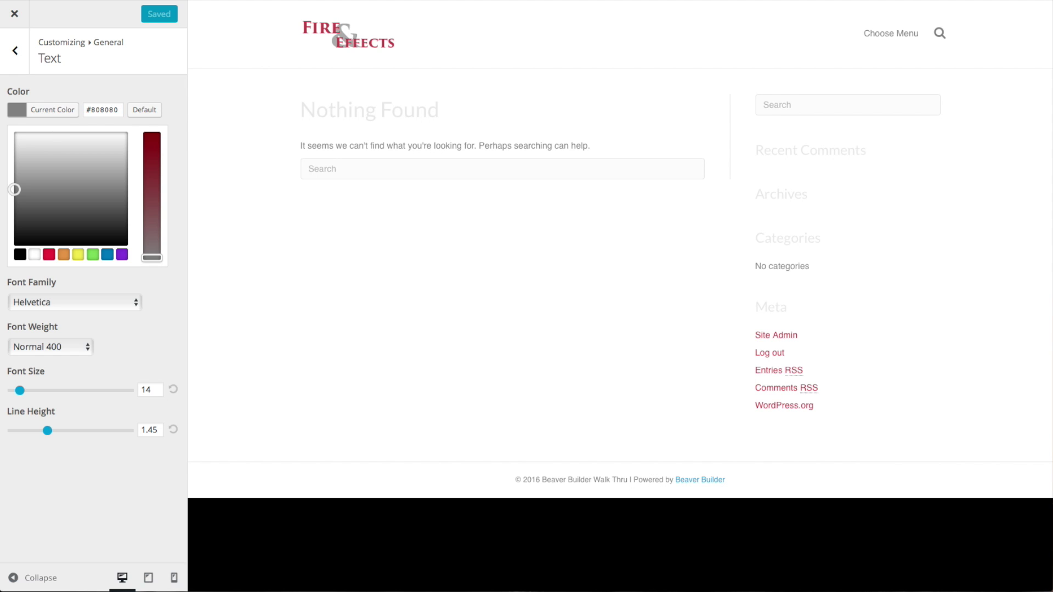
triple_click(112, 111)
right_click(114, 110)
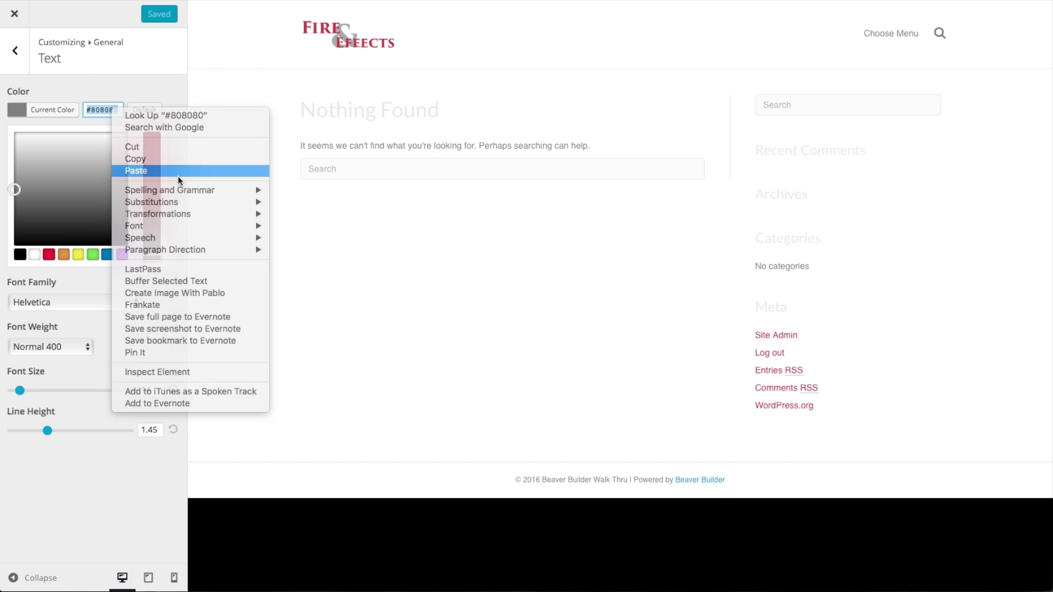
click(177, 179)
click(132, 91)
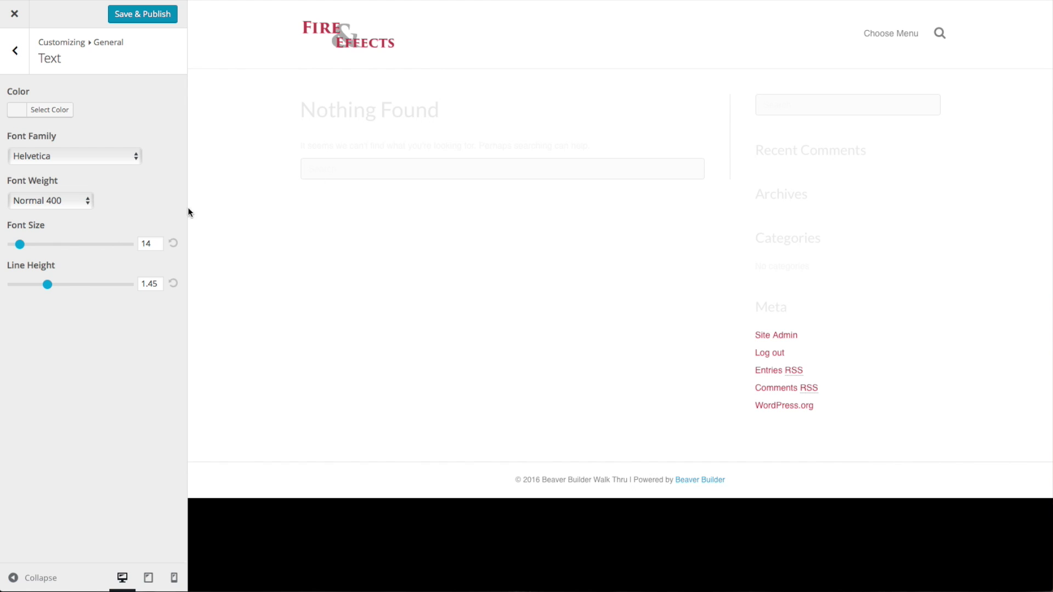
Step: Increase the general text font size to 16 and publish the text changes
drag(19, 244, 23, 245)
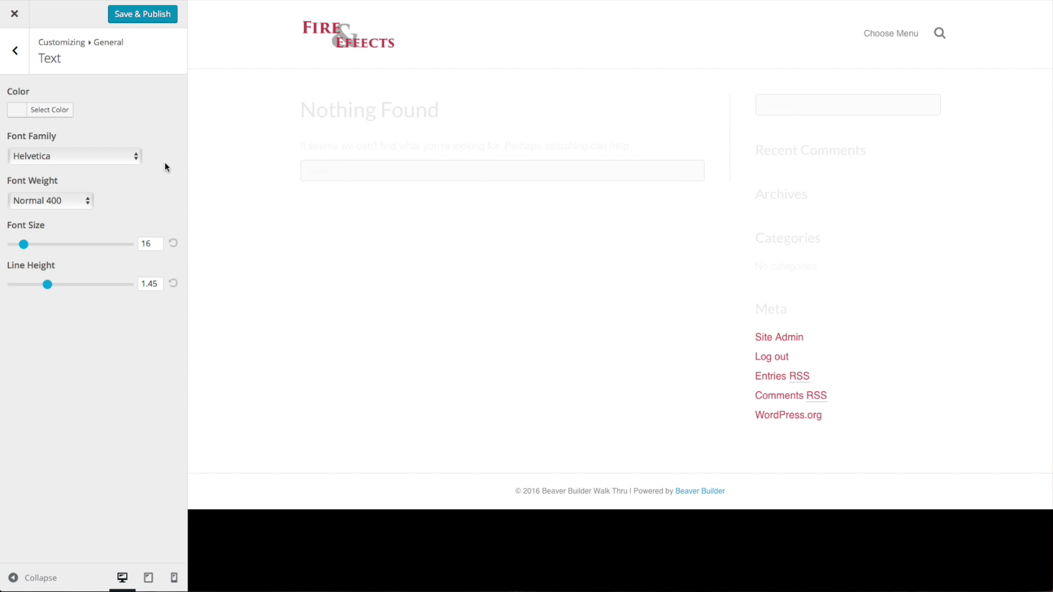
click(112, 16)
click(17, 54)
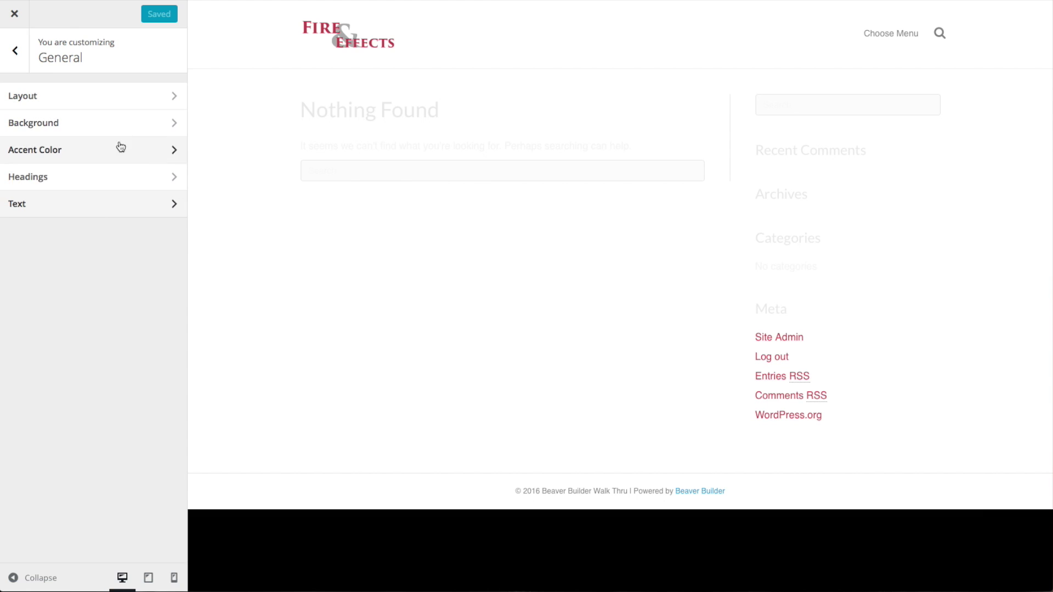
Step: Try the 1 Column layout for the header's top bar
click(17, 58)
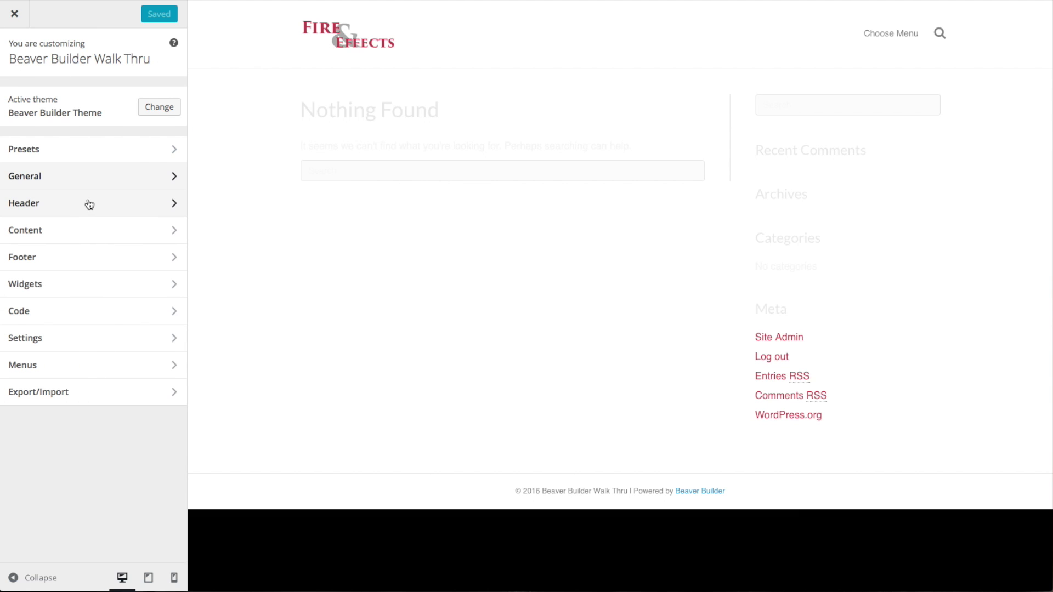
click(71, 204)
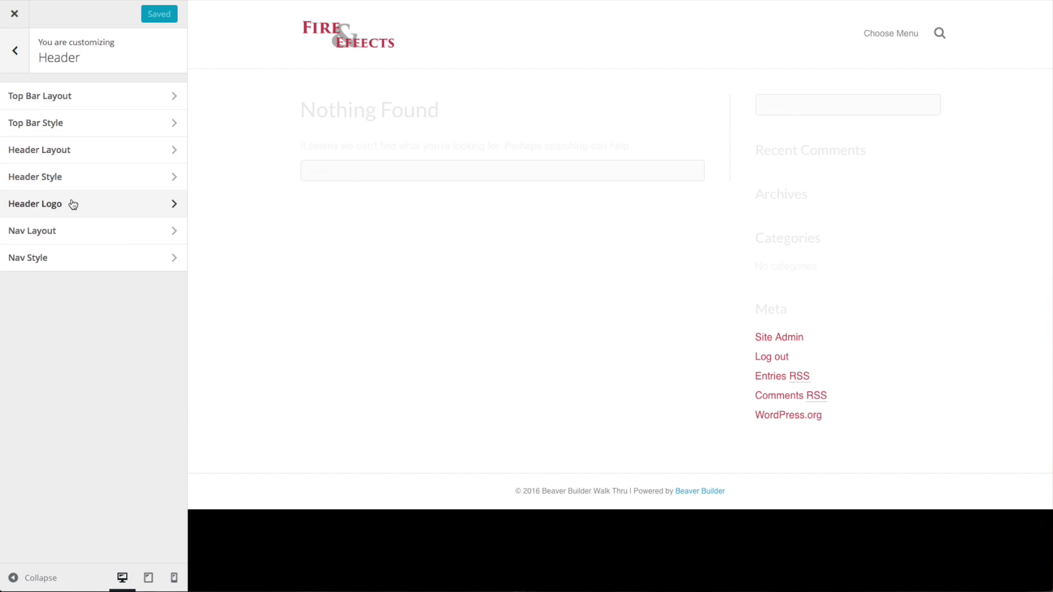
click(63, 103)
click(84, 111)
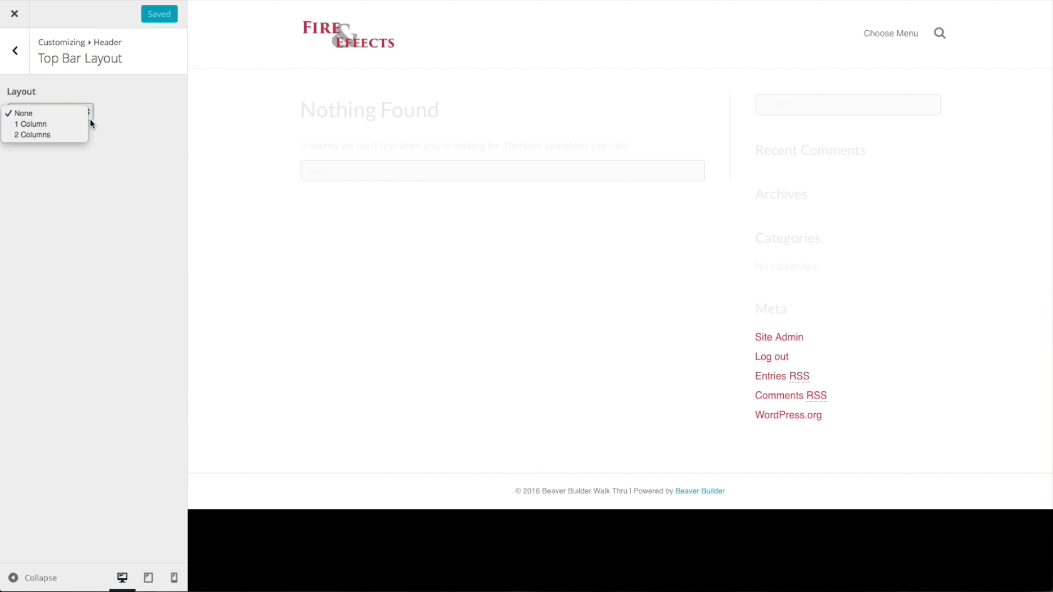
click(61, 123)
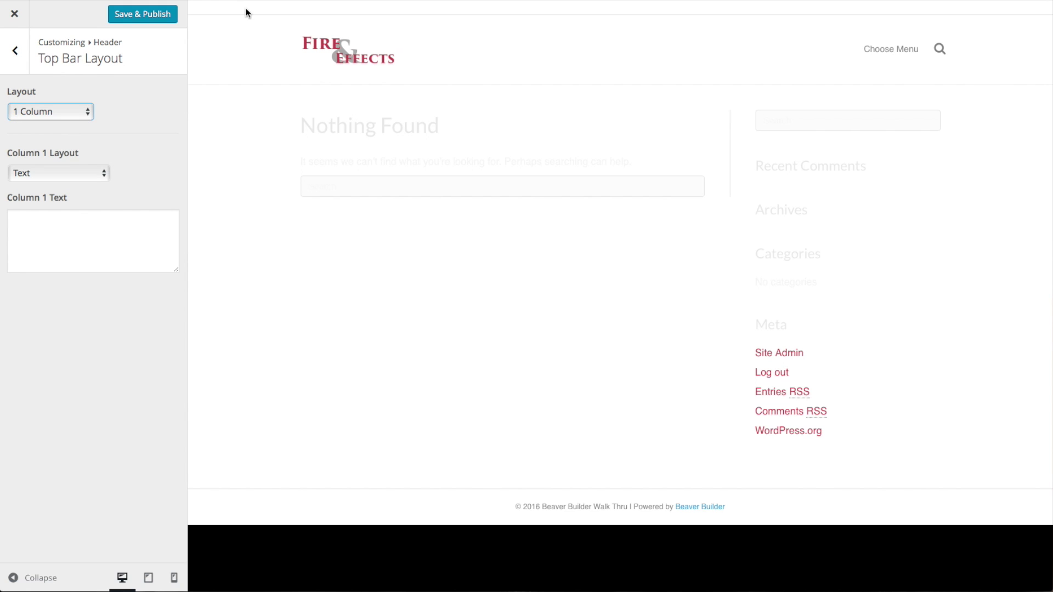
Step: Try Text & Social Icons and Menu as the top bar's column 1 layout
click(99, 177)
click(87, 185)
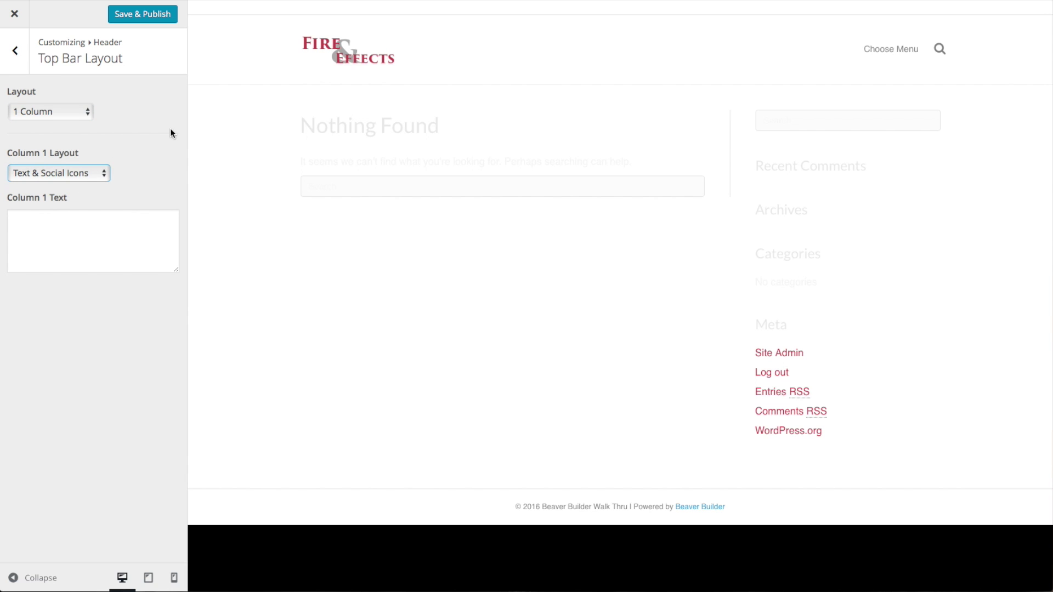
click(100, 174)
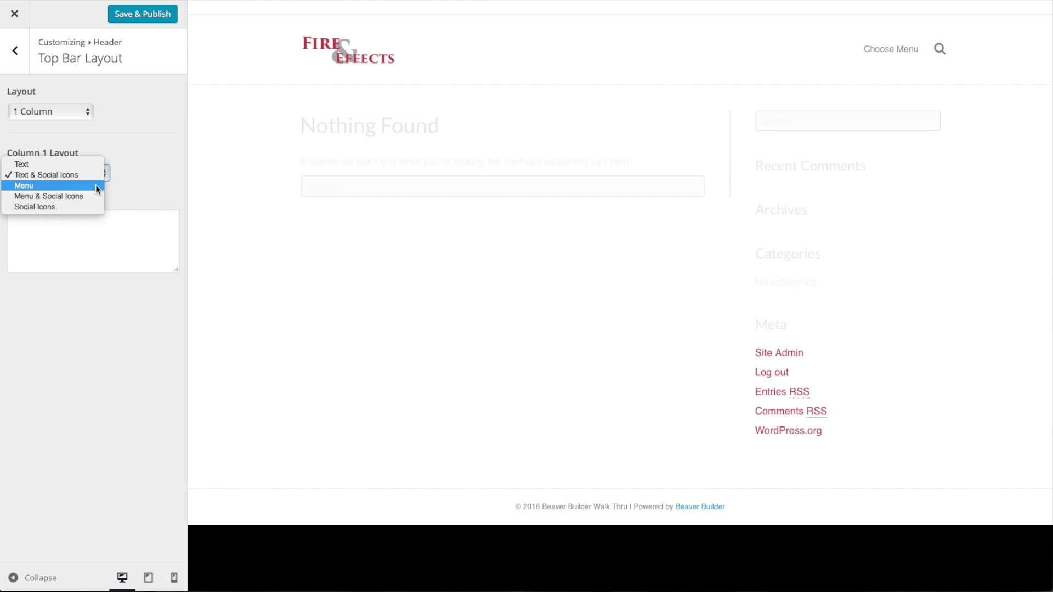
click(60, 188)
click(98, 174)
click(79, 124)
Step: Set the top bar layout back to None and return to the header settings
click(87, 112)
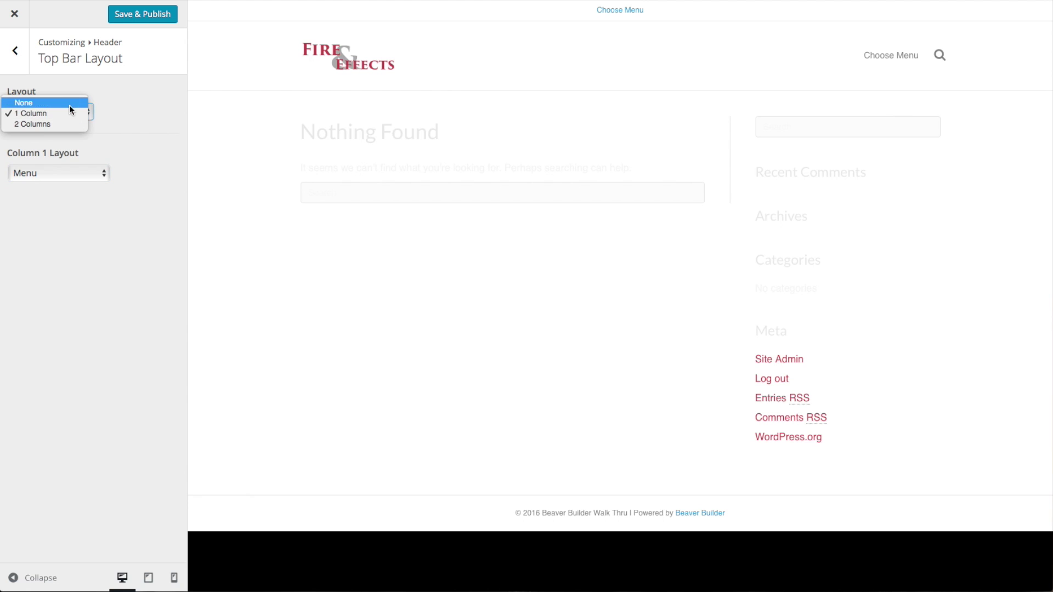
click(68, 104)
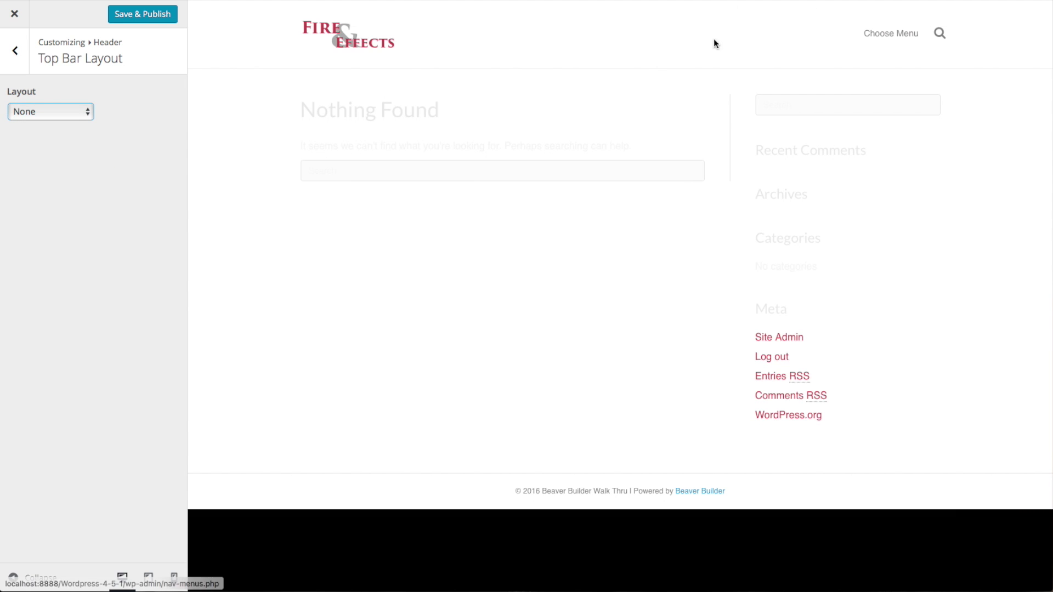
click(20, 53)
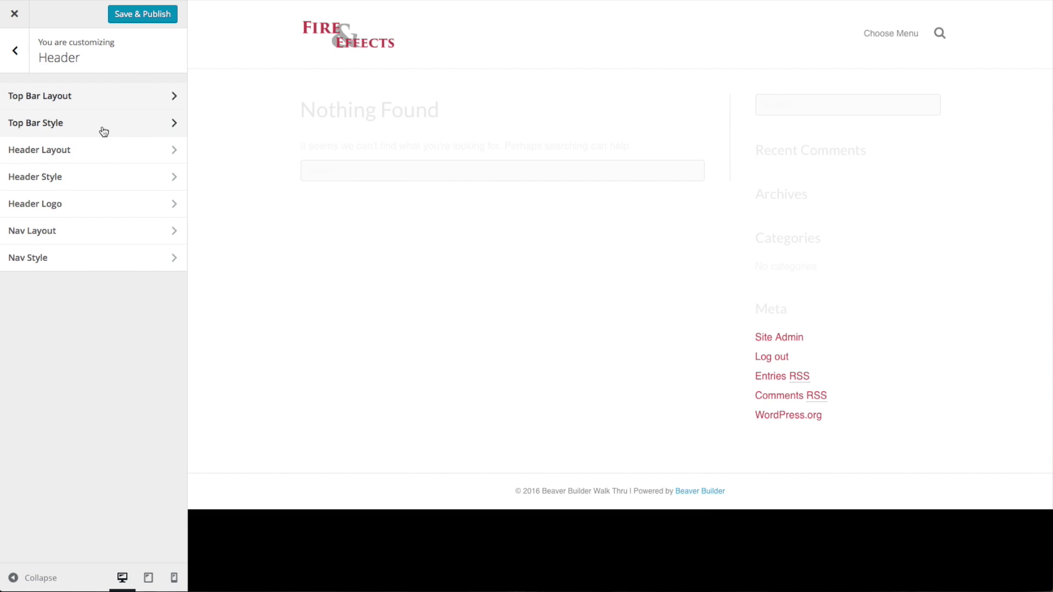
Step: In the header layout settings, keep the Nav Right layout and set the header padding to 10
click(87, 153)
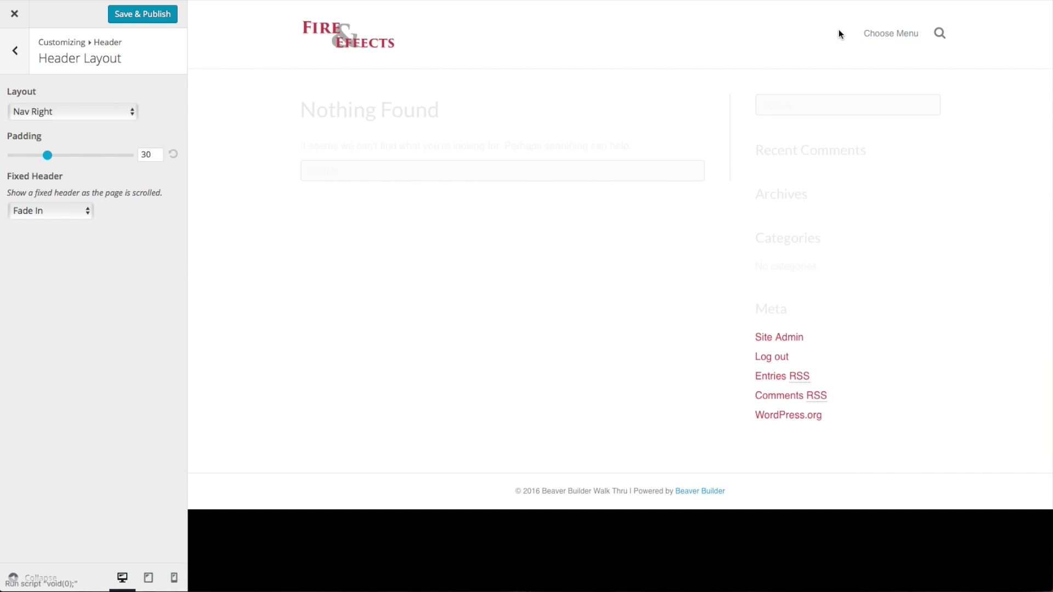
click(131, 111)
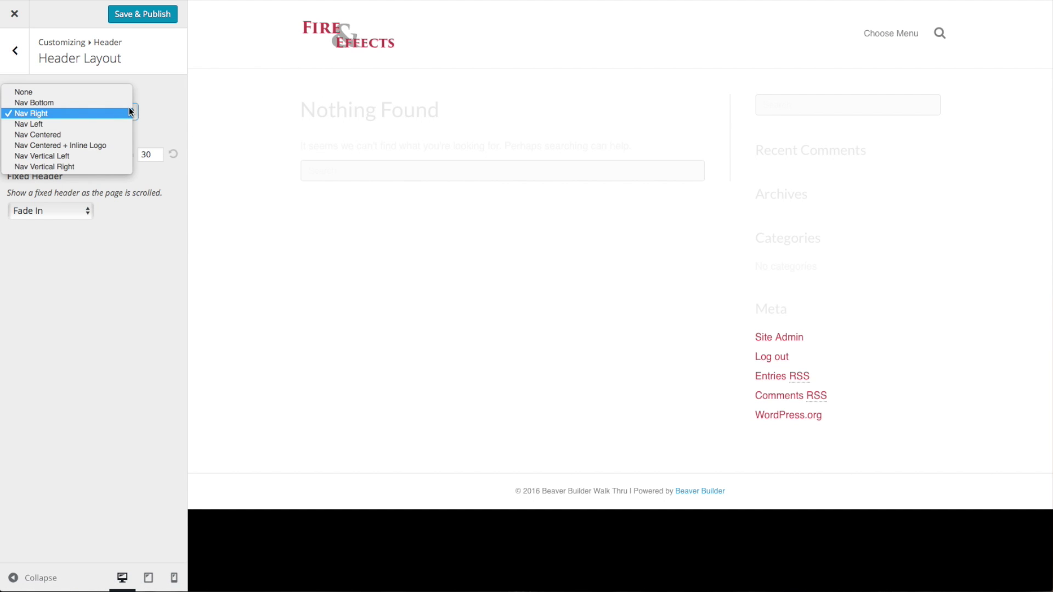
click(169, 113)
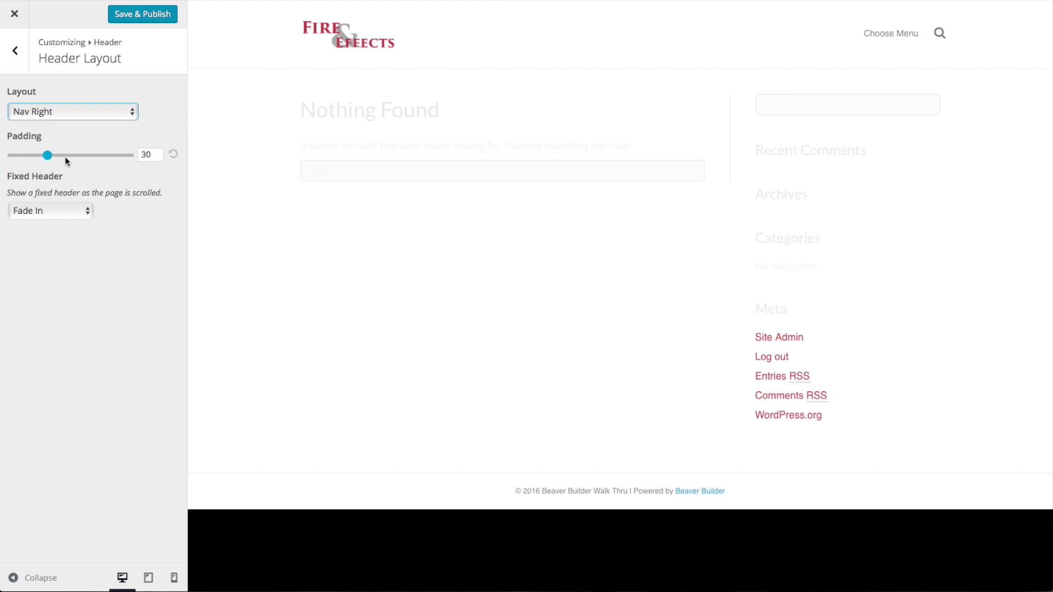
drag(47, 157, 25, 156)
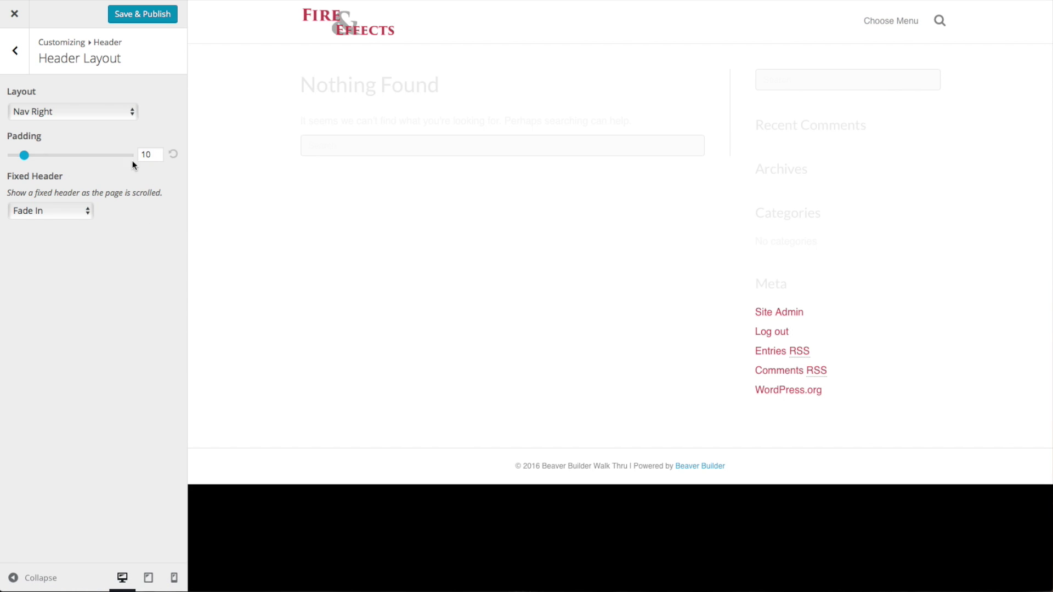
Step: Set the fixed header behavior to Shrink and publish the header layout changes
click(84, 214)
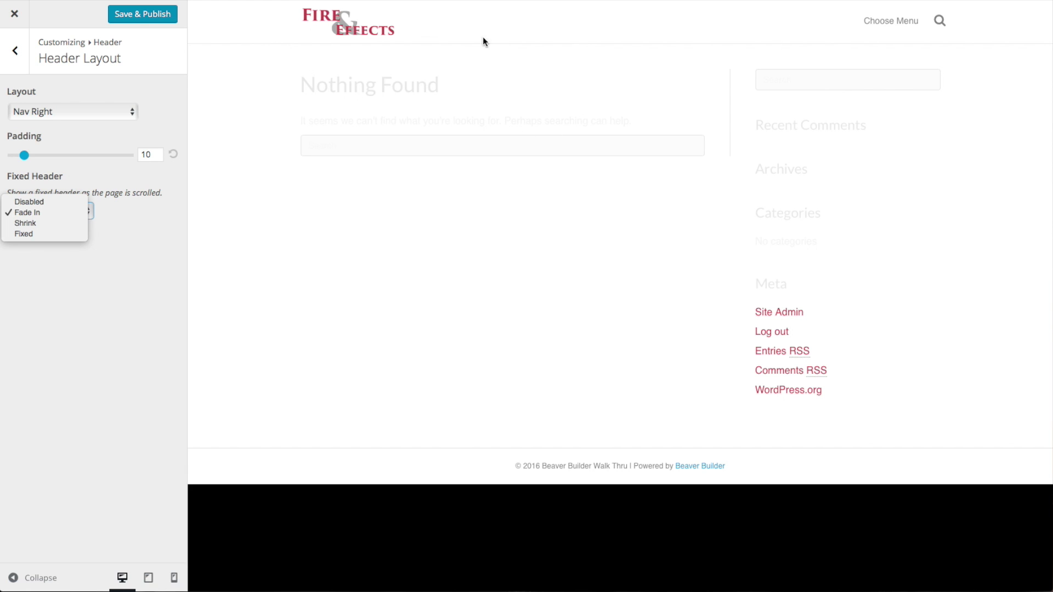
click(44, 225)
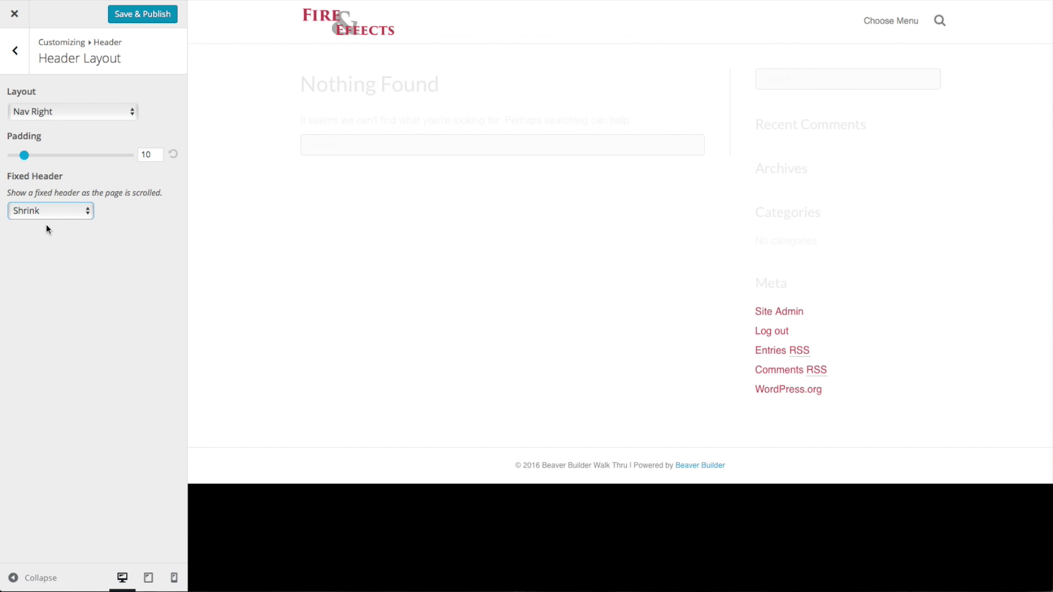
click(132, 24)
click(16, 54)
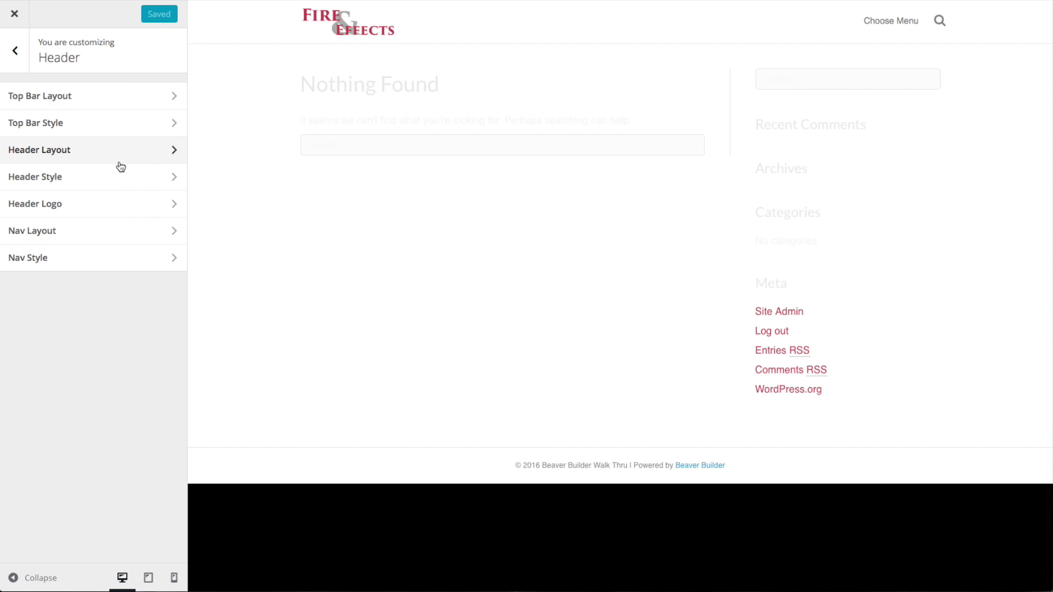
Step: In the header style settings, set the background color to black (#000000) and the text color to white (#ffffff)
click(52, 181)
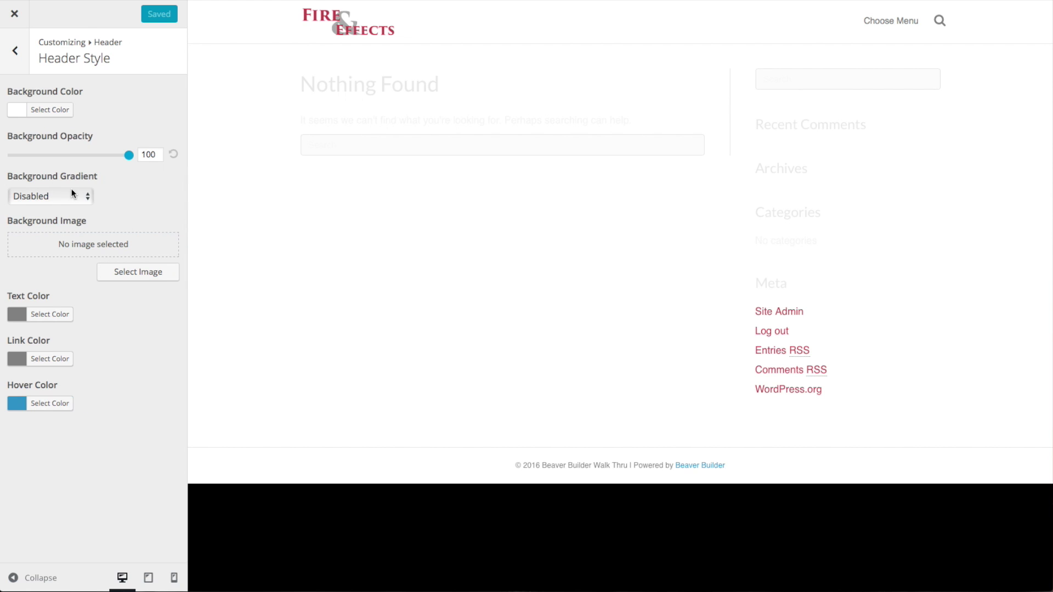
click(61, 111)
click(22, 255)
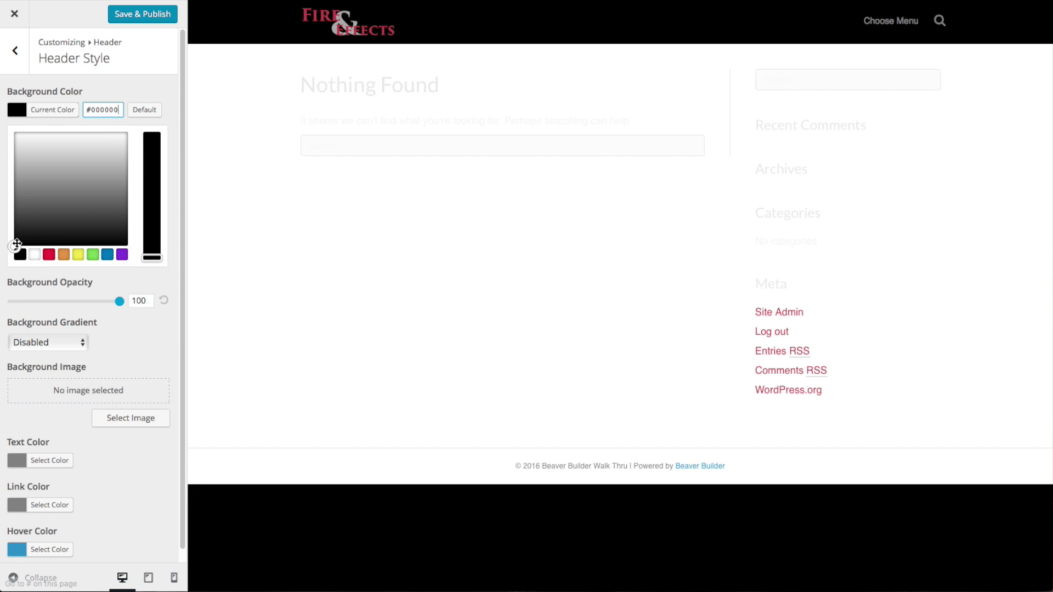
scroll(122, 281, down, 1)
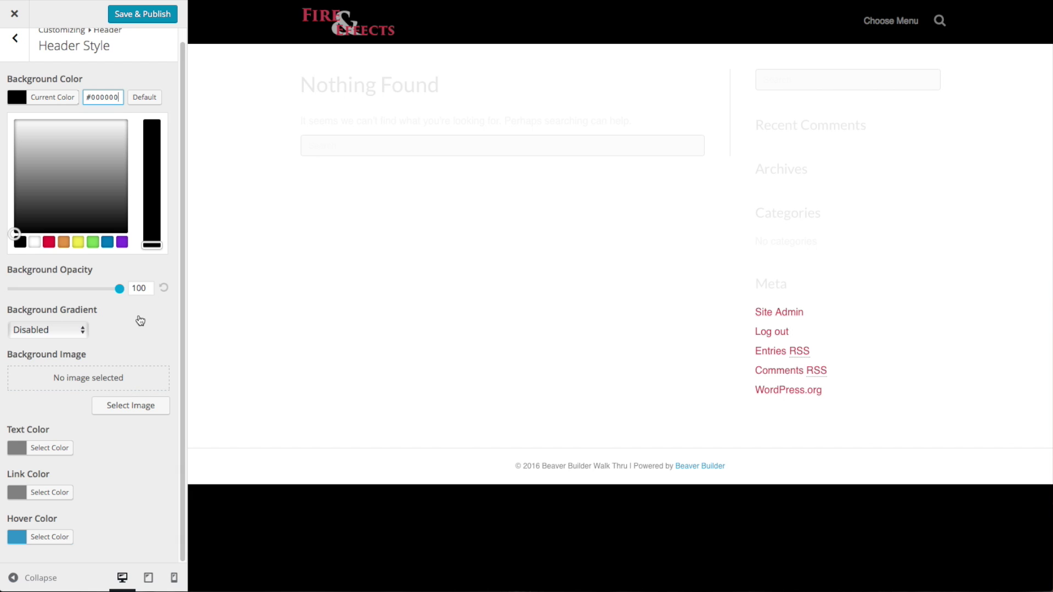
click(50, 448)
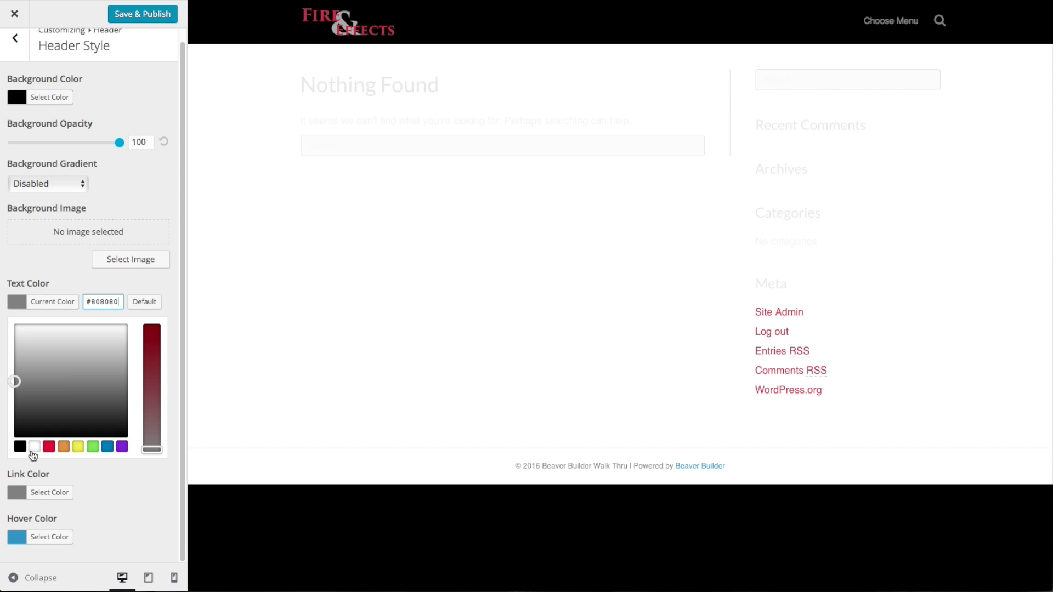
click(35, 449)
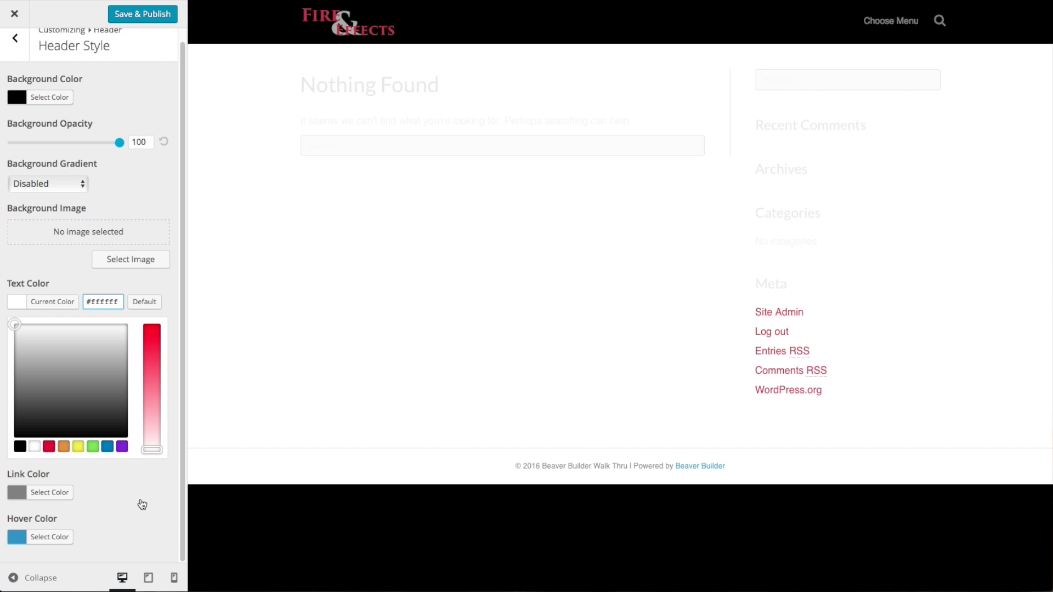
click(65, 513)
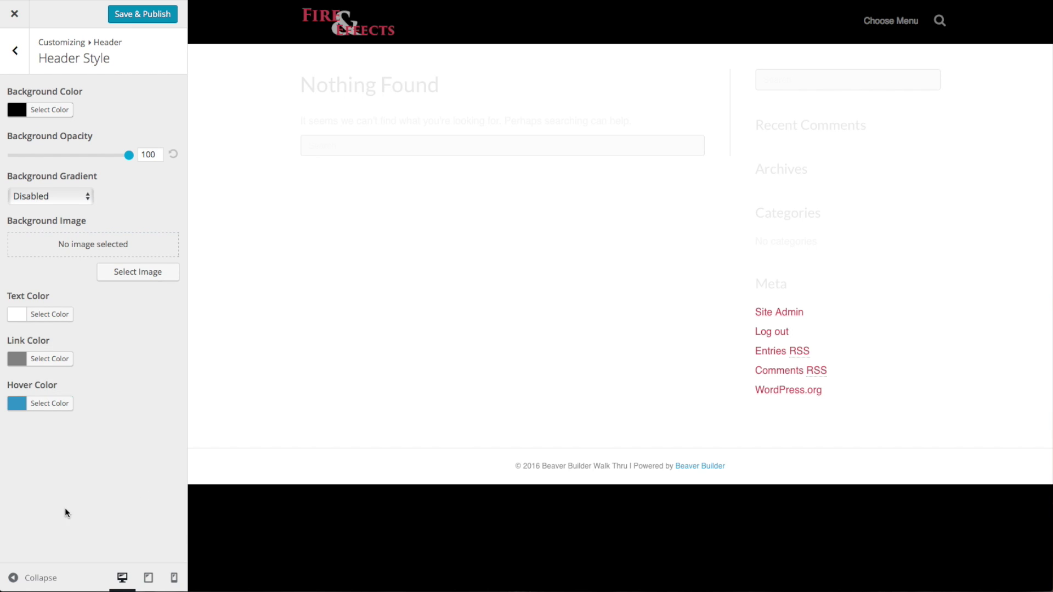
Step: Replace the header link color with the previously copied red color code
click(42, 362)
double_click(101, 358)
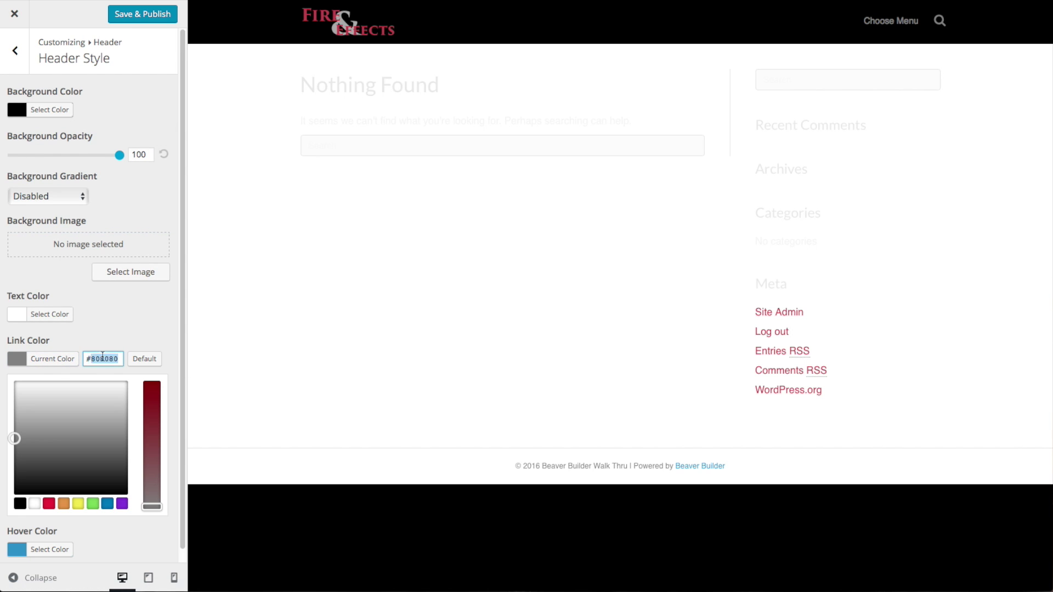
right_click(103, 359)
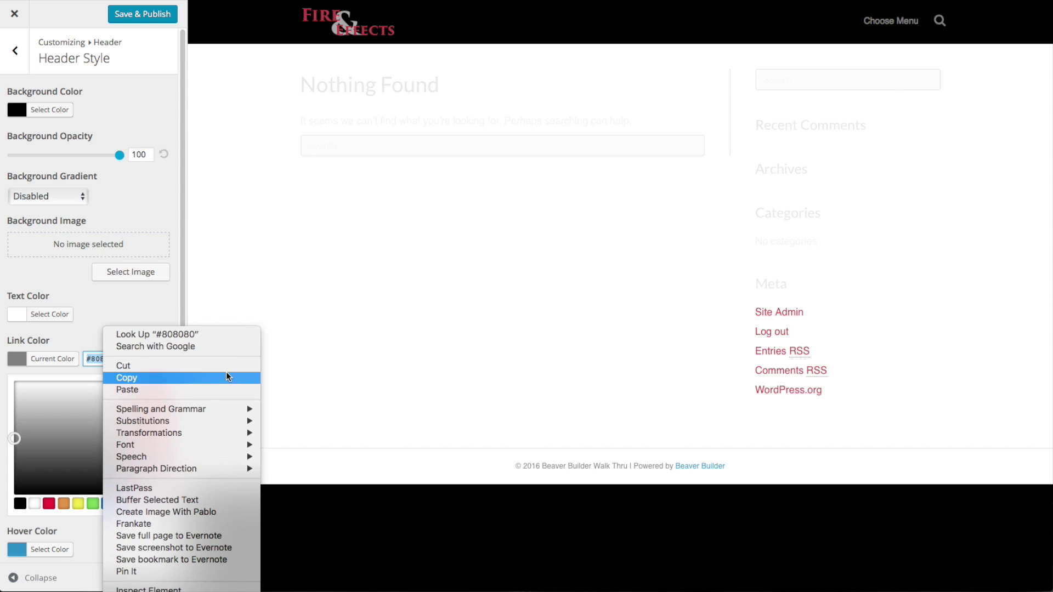
click(150, 389)
click(133, 327)
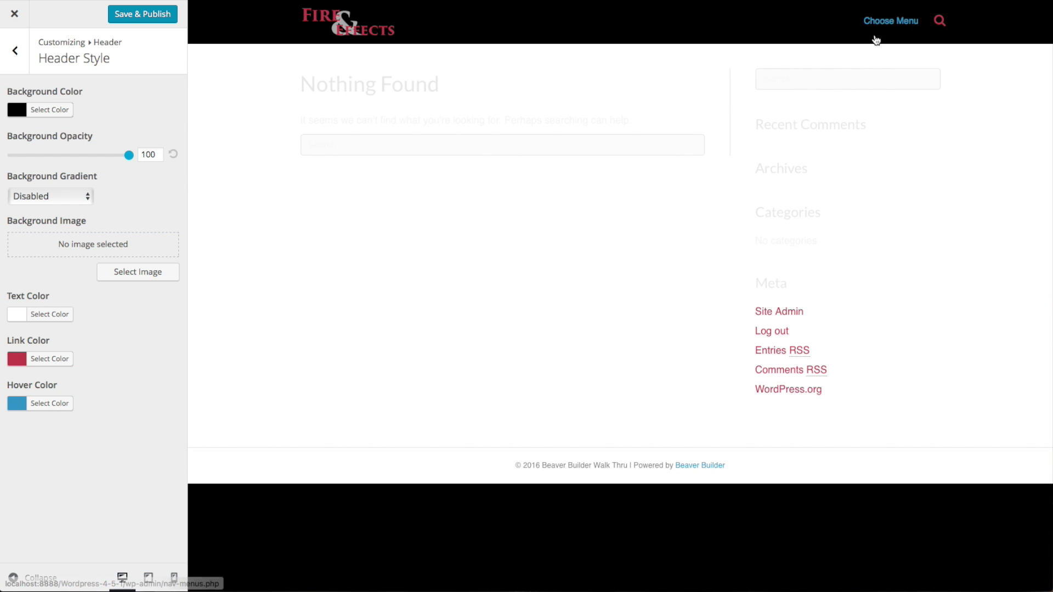
Step: Set the header hover color to white (#ffffff) and publish the header style changes
click(68, 405)
click(34, 548)
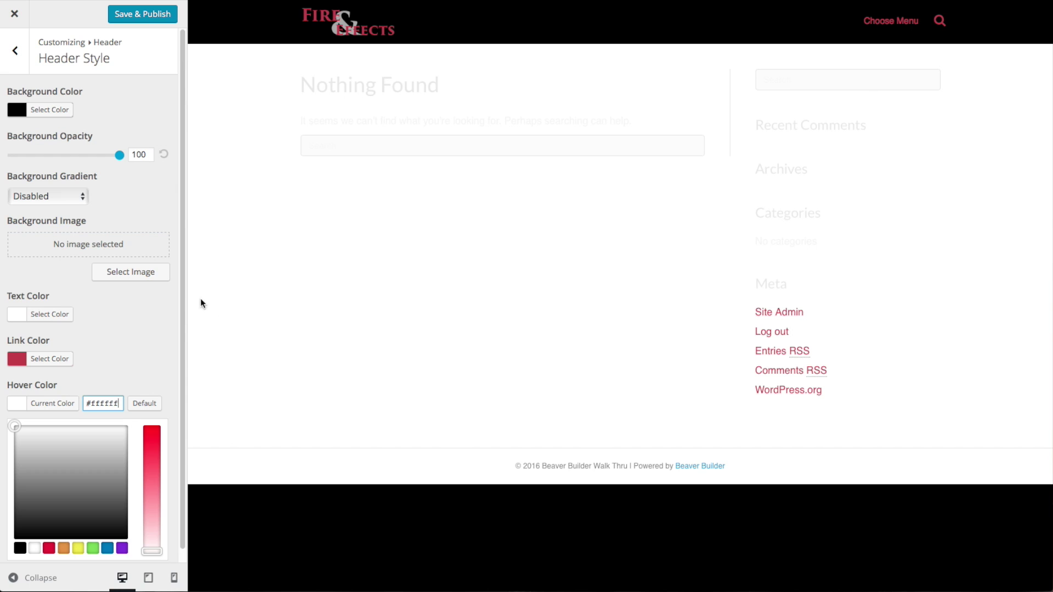
click(145, 15)
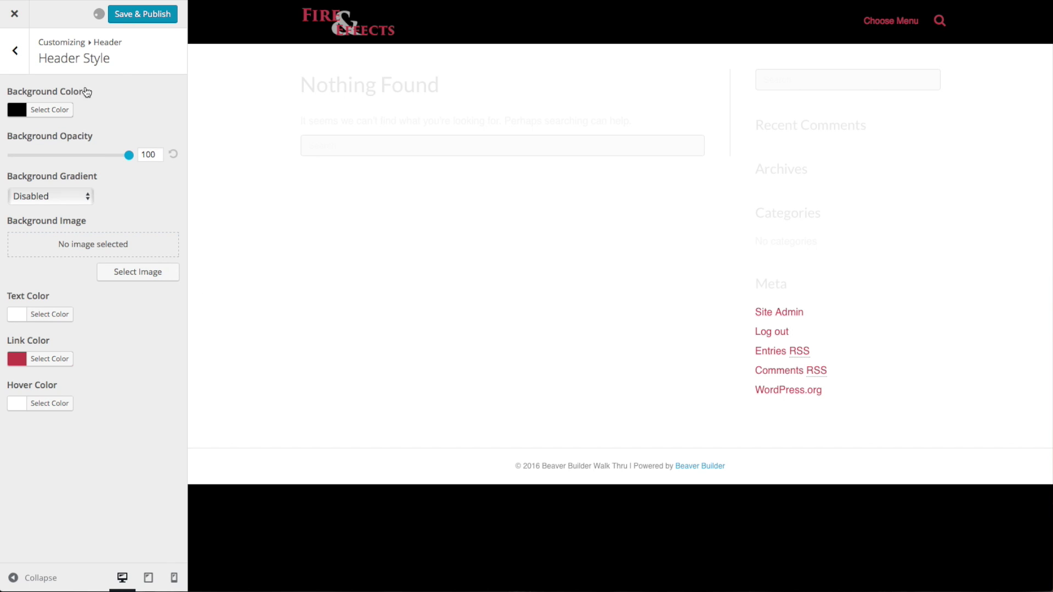
key(Escape)
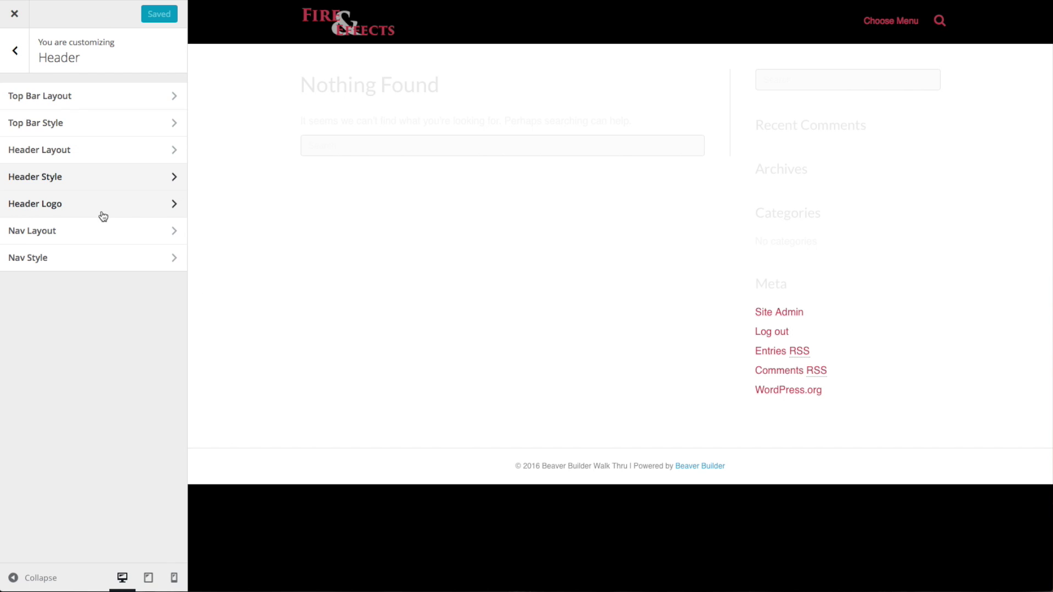
Step: Examine the header's Nav Layout settings, including the available mobile nav toggle options
click(52, 239)
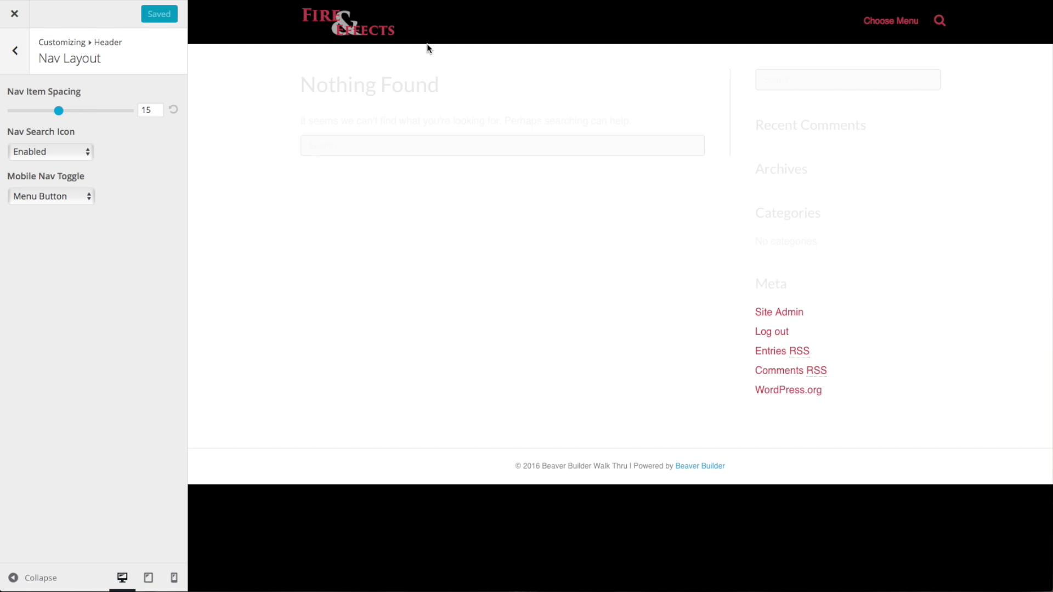
click(70, 197)
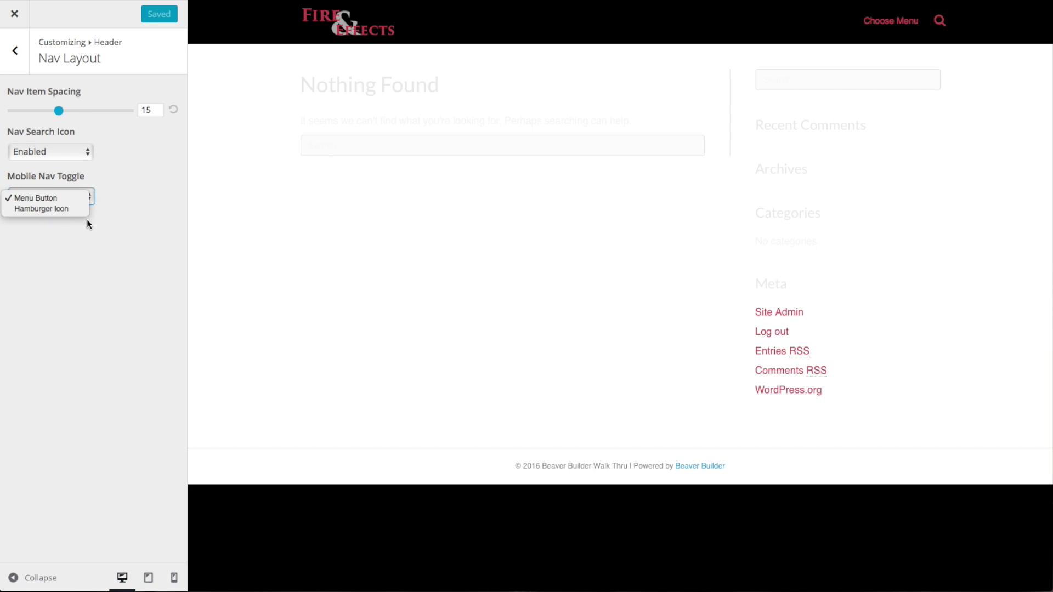
click(113, 248)
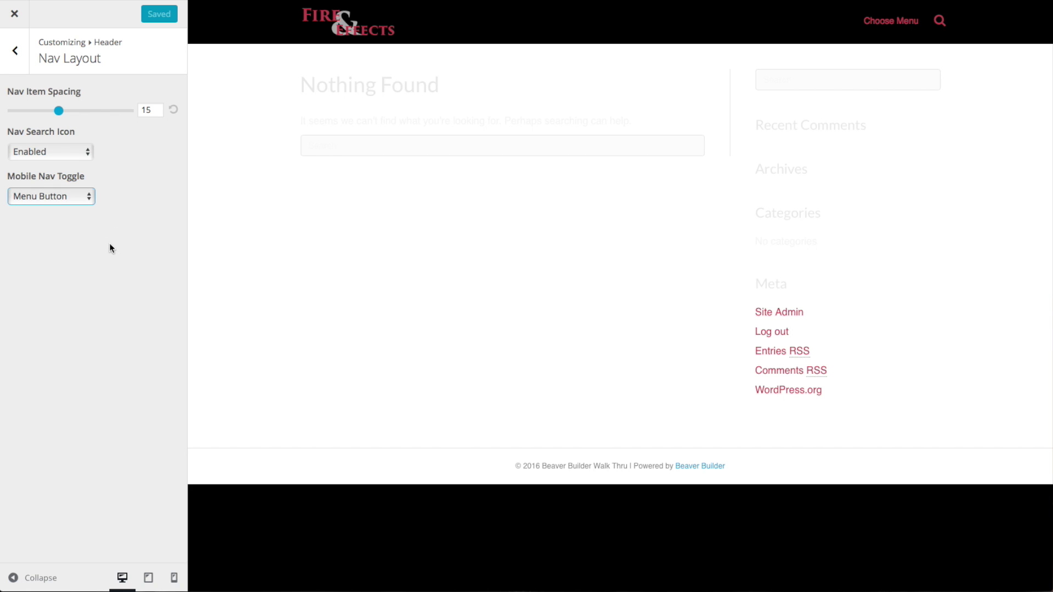
click(23, 64)
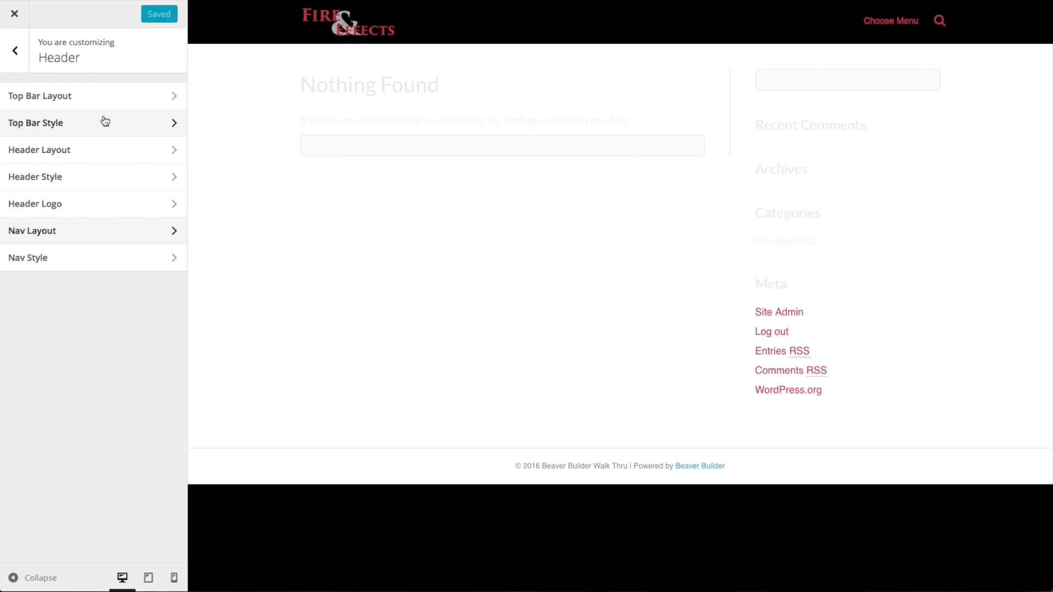
Step: In the header's Nav Style settings, set the navigation font family to Source Sans Pro
click(66, 257)
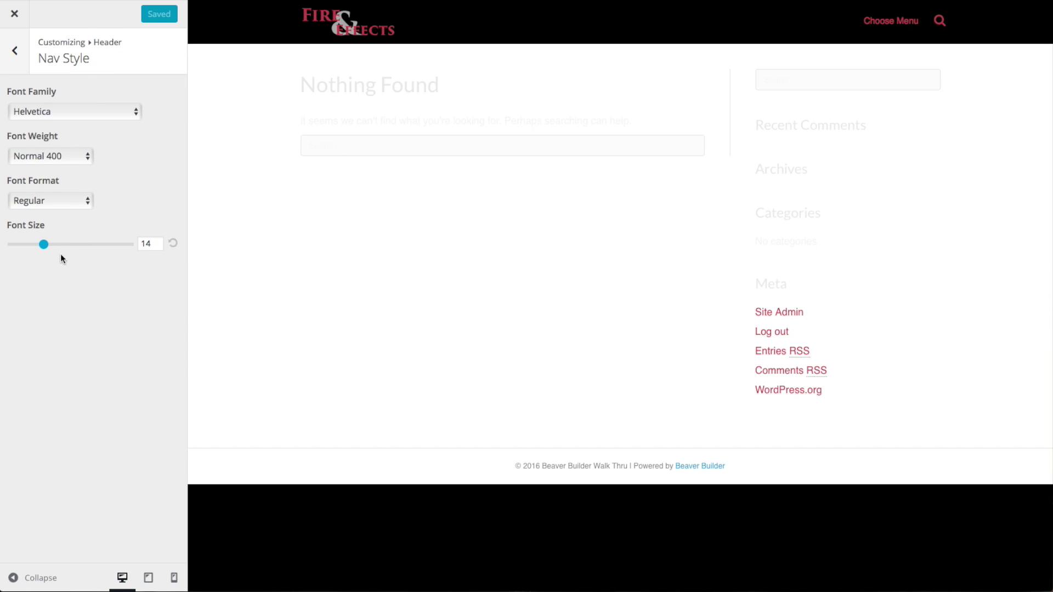
click(132, 112)
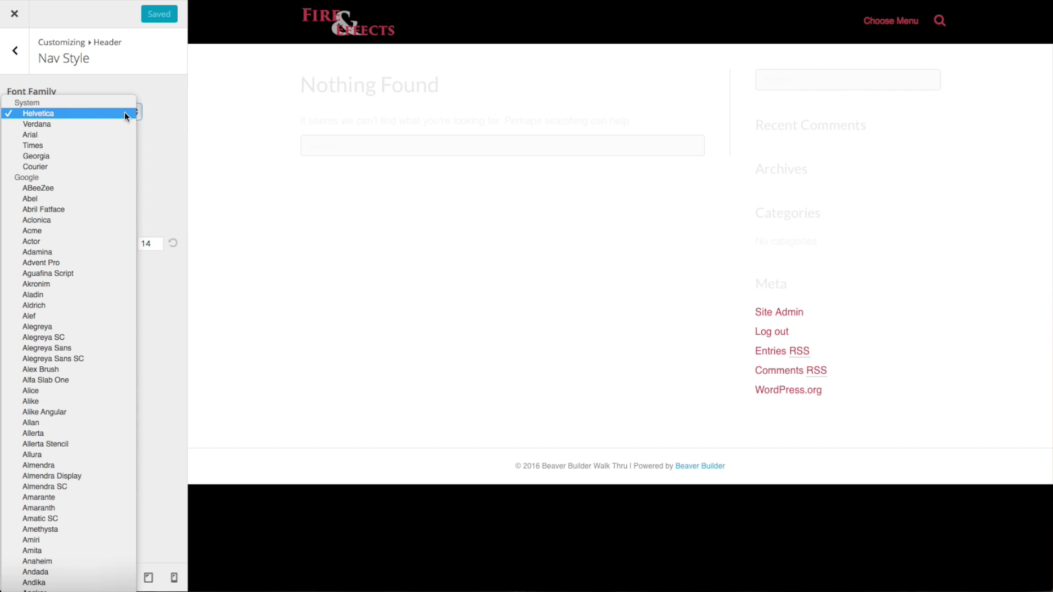
scroll(113, 297, down, 7)
scroll(114, 297, down, 20)
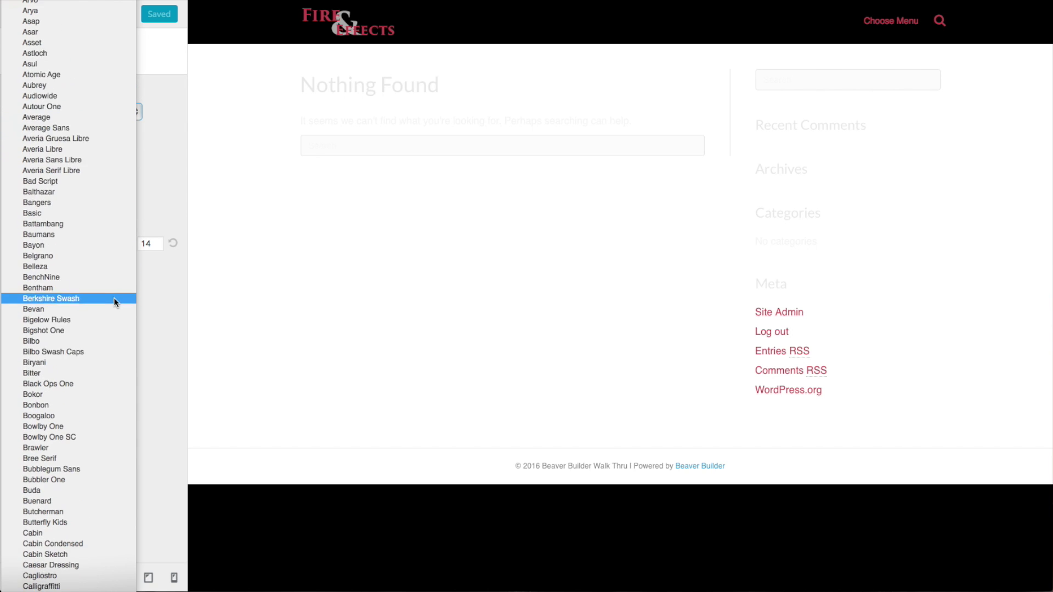
click(80, 257)
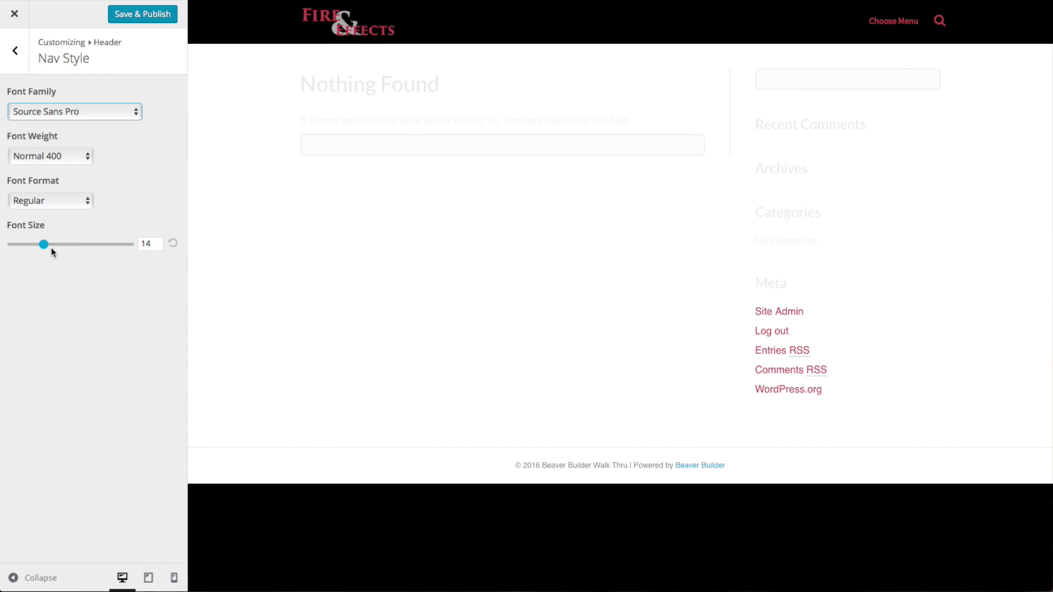
Step: Set the navigation font size to 16 and publish the Nav Style changes
drag(44, 243, 58, 248)
click(139, 14)
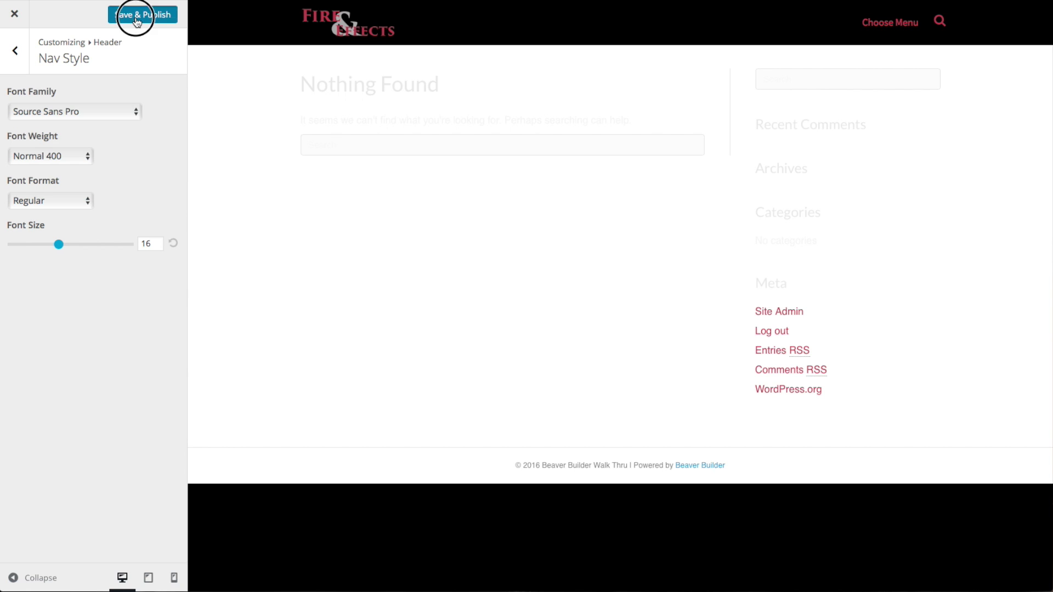
click(12, 61)
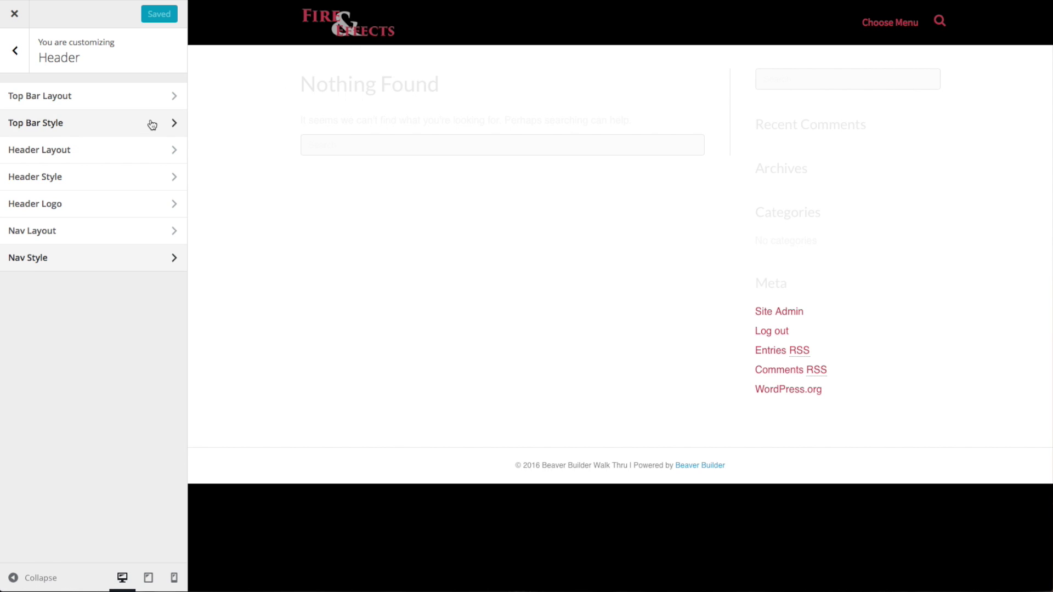
click(12, 53)
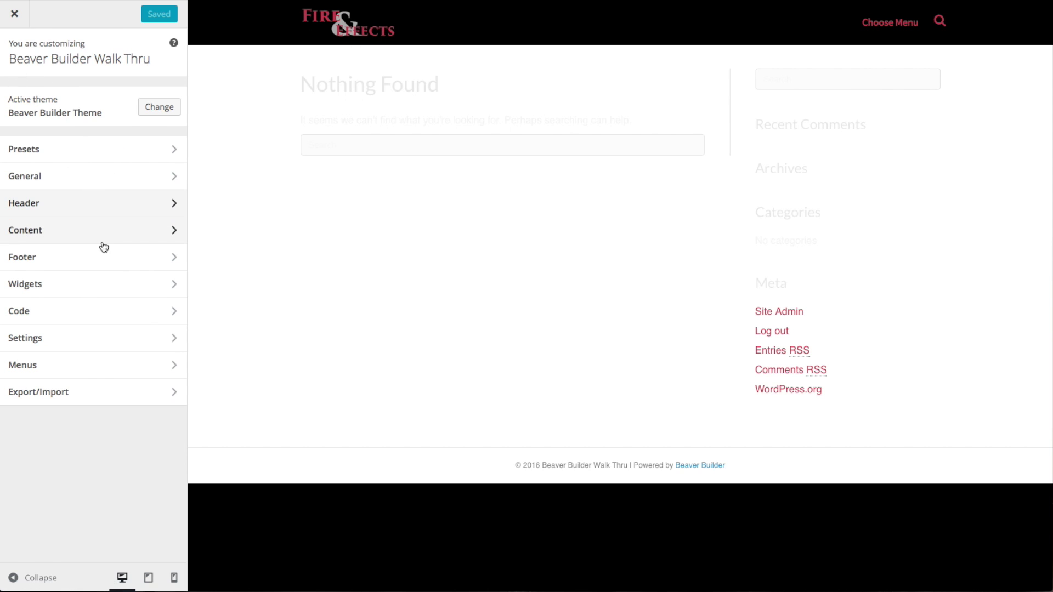
Step: Set the font family of the general text to Source Sans Pro and publish the change
click(45, 182)
click(55, 203)
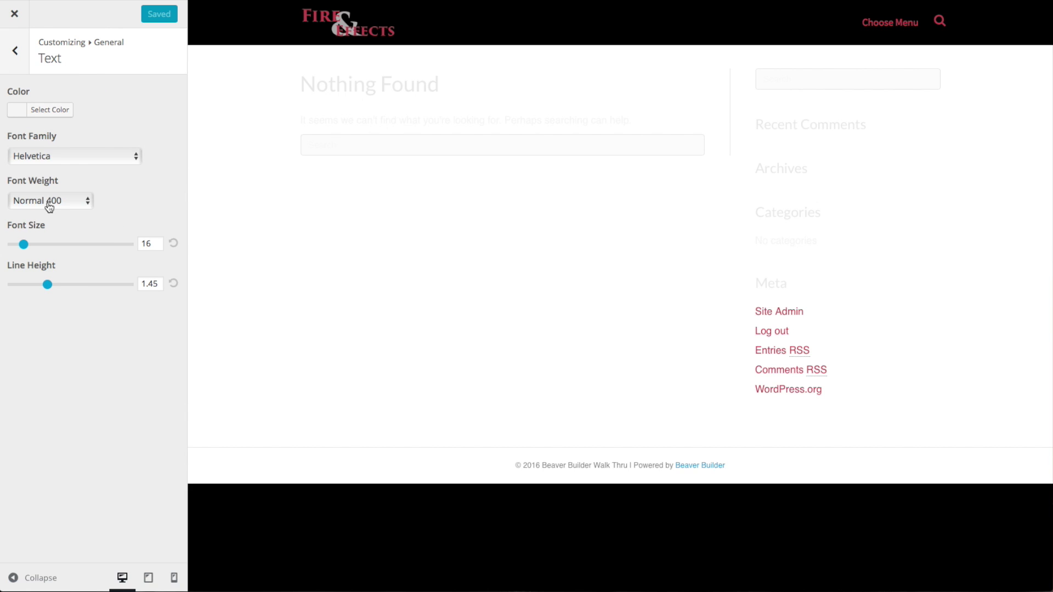
click(130, 154)
scroll(78, 222, down, 20)
scroll(116, 343, down, 20)
scroll(115, 350, down, 20)
scroll(112, 350, down, 2)
click(74, 410)
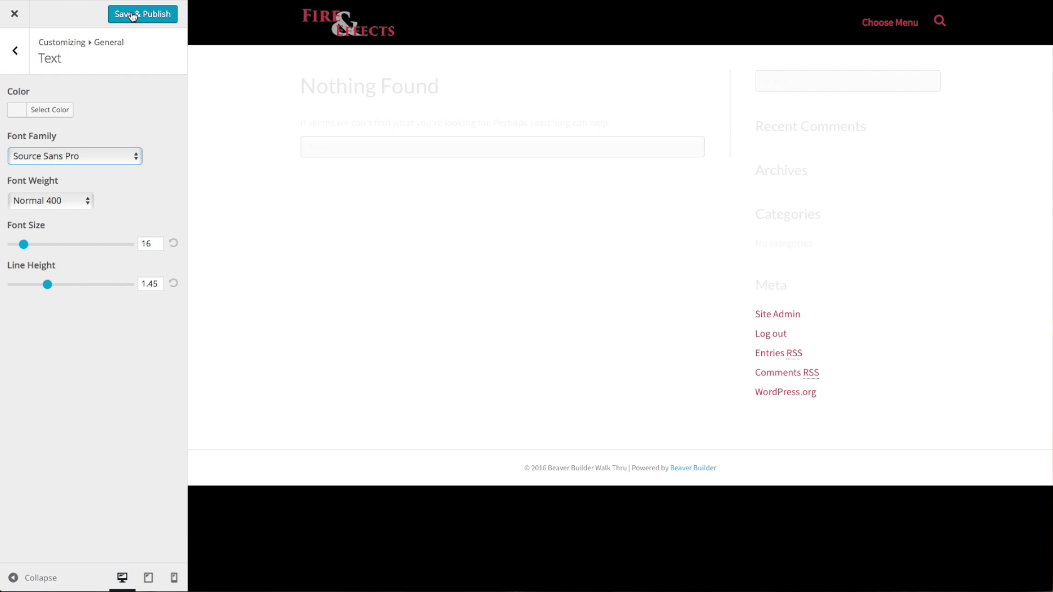
click(130, 15)
click(14, 55)
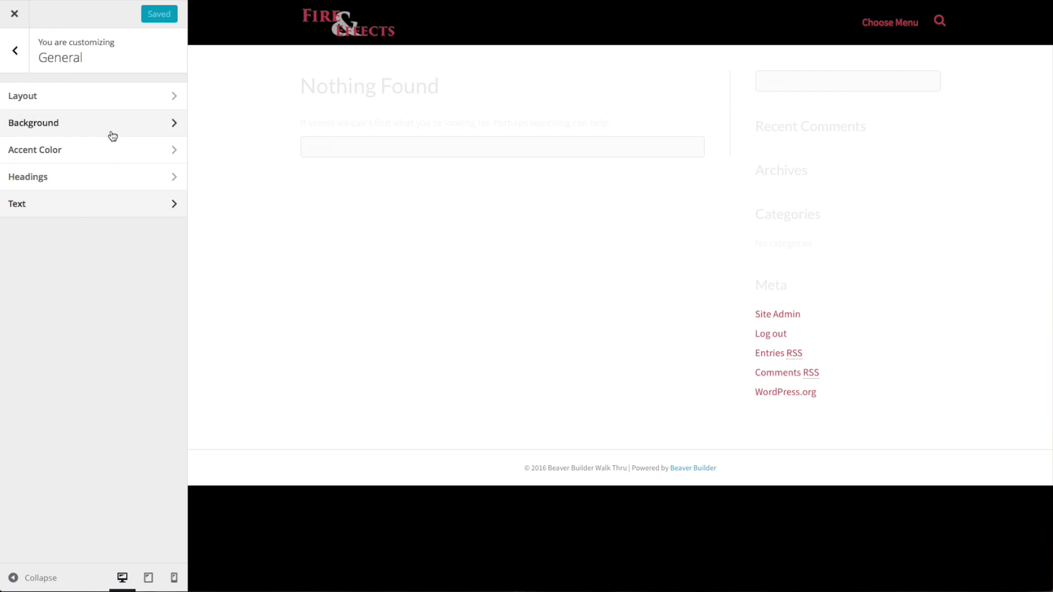
click(12, 52)
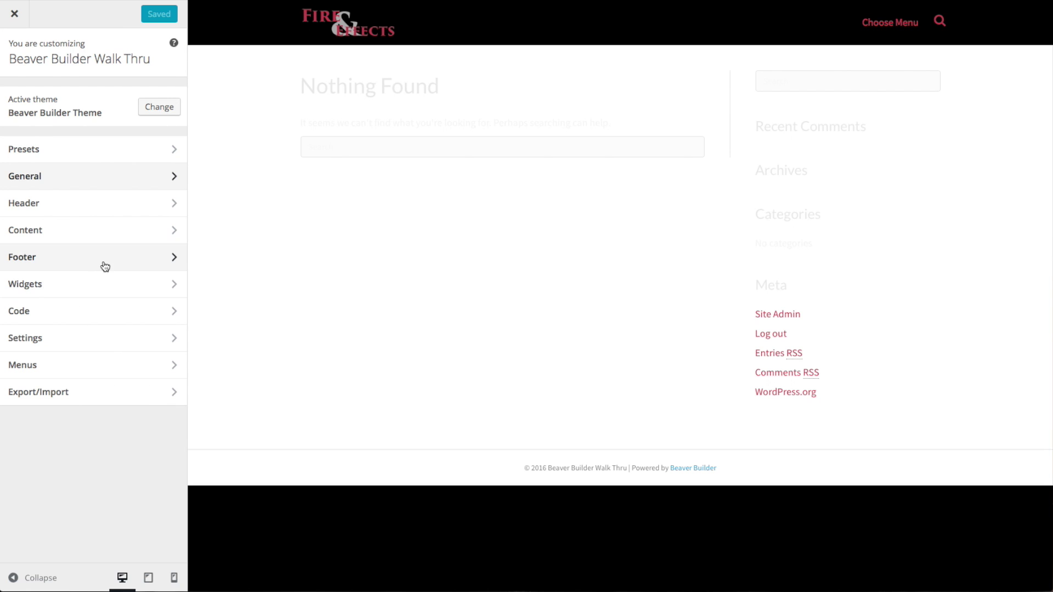
click(61, 203)
click(15, 50)
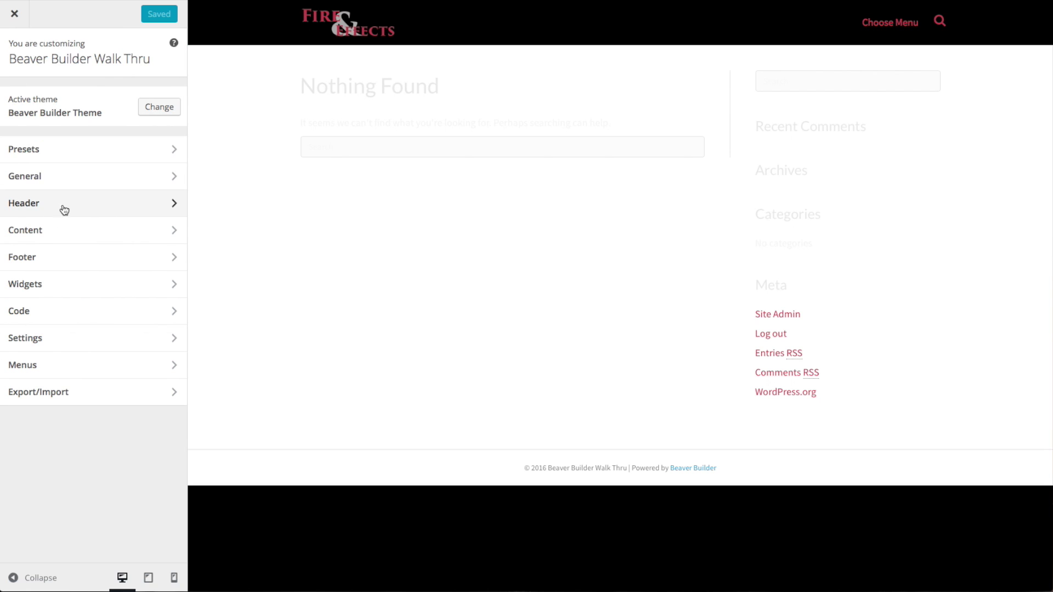
Step: Set the Content Background color to #000000 and publish the change
click(40, 235)
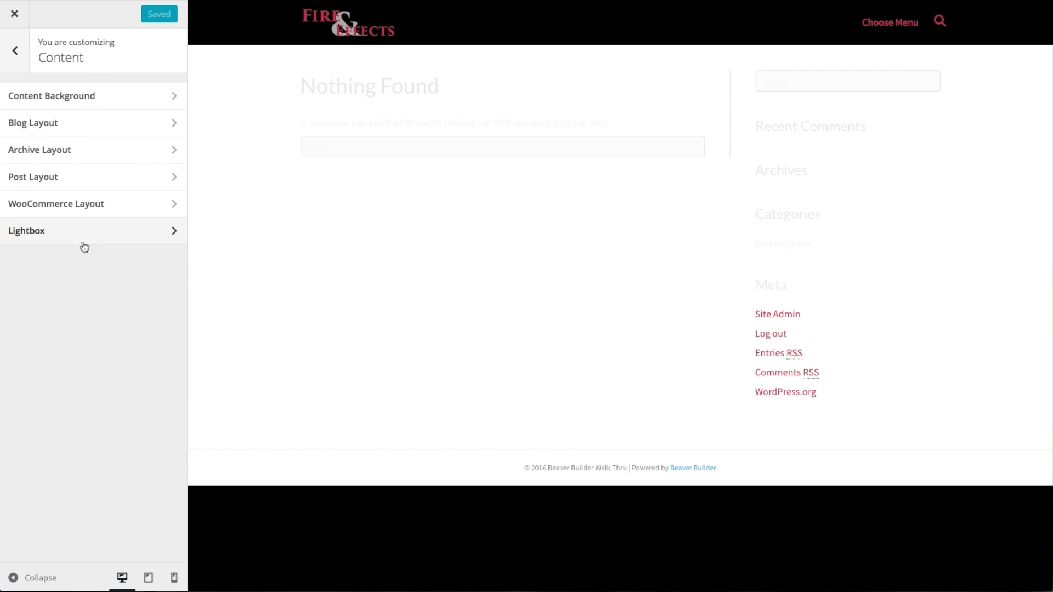
click(76, 99)
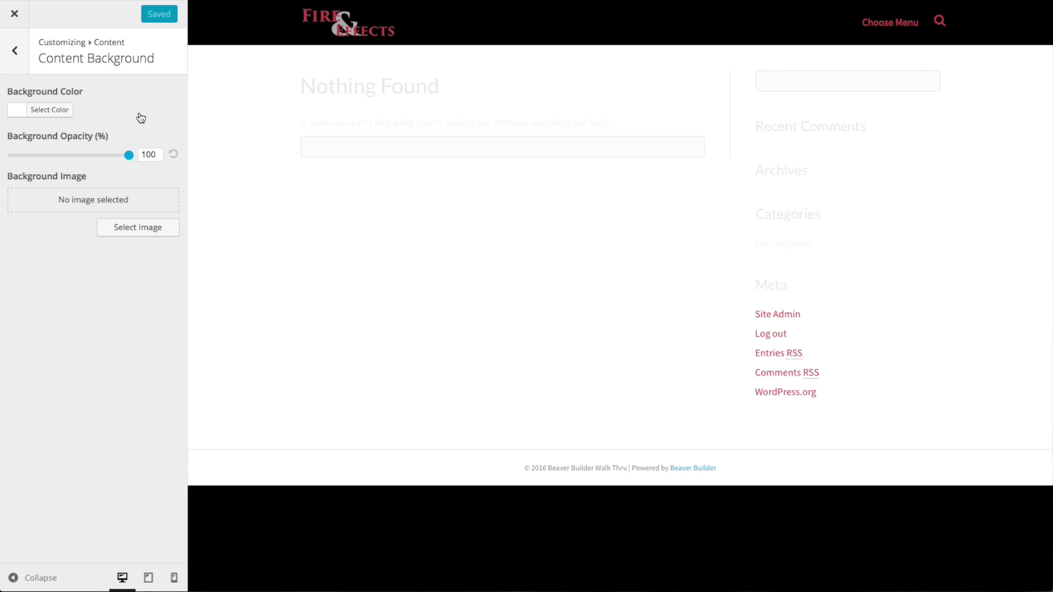
click(55, 110)
click(20, 254)
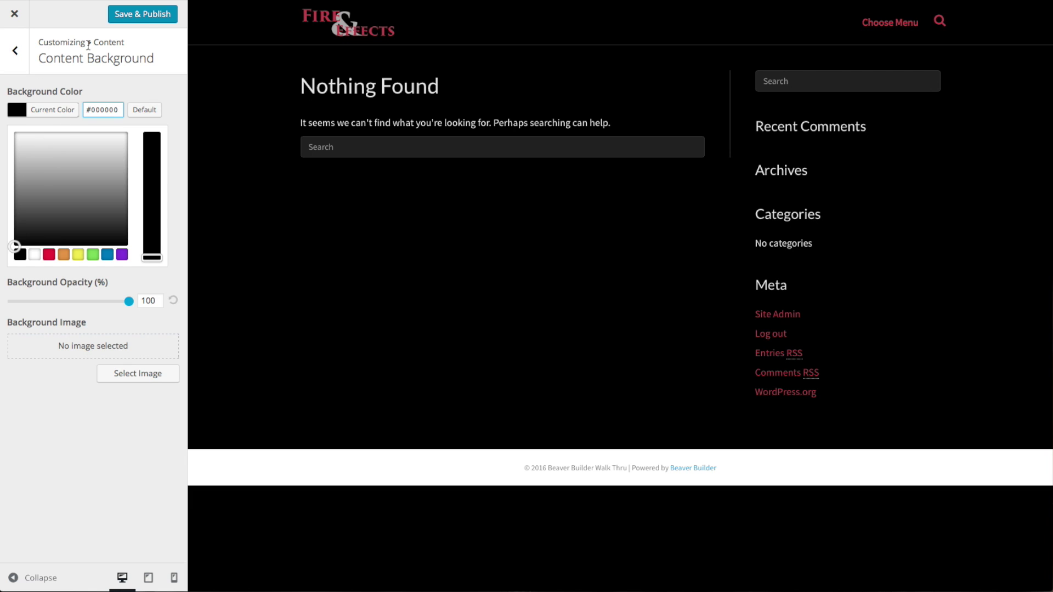
click(133, 21)
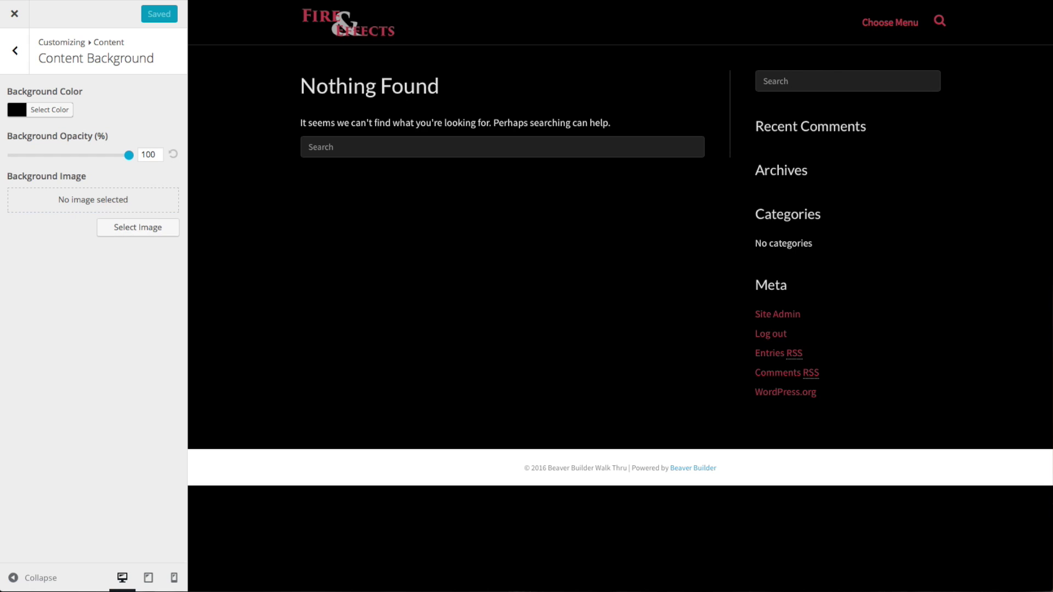
Step: In the content's Blog Layout settings, set the sidebar size to Small
click(14, 50)
click(70, 123)
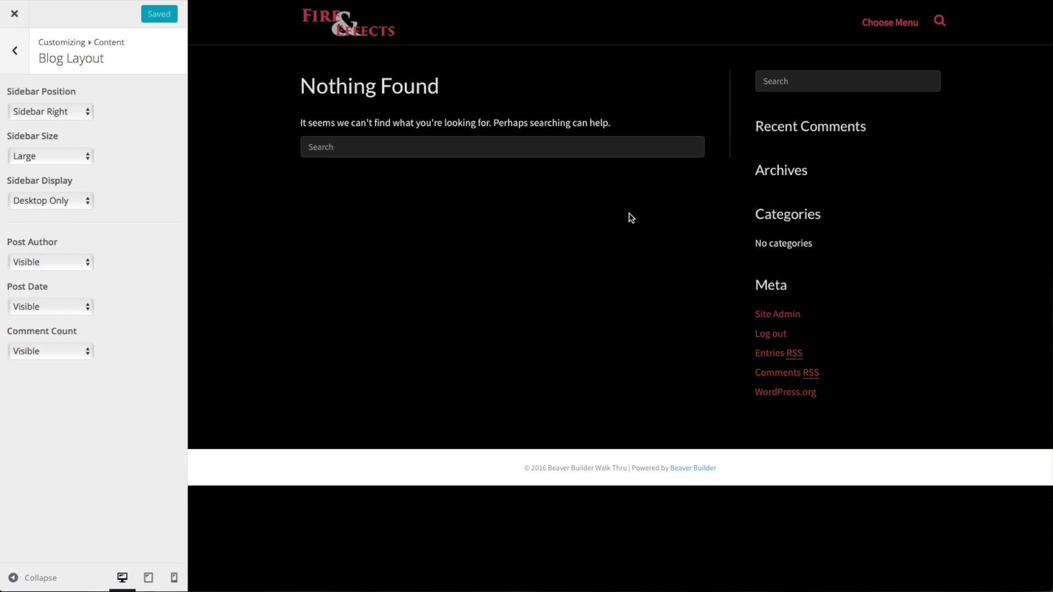
click(92, 157)
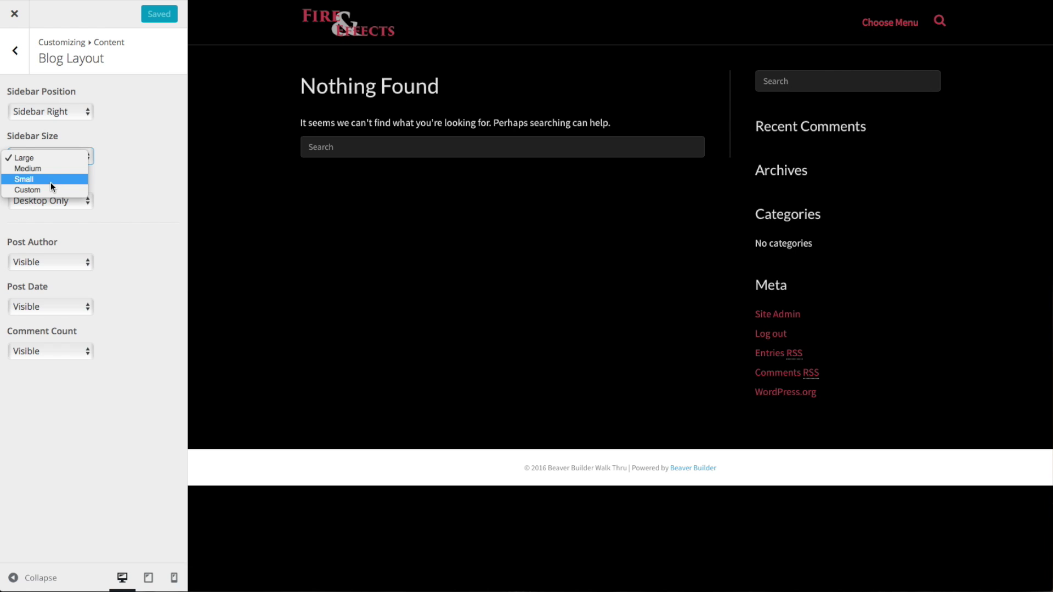
click(50, 182)
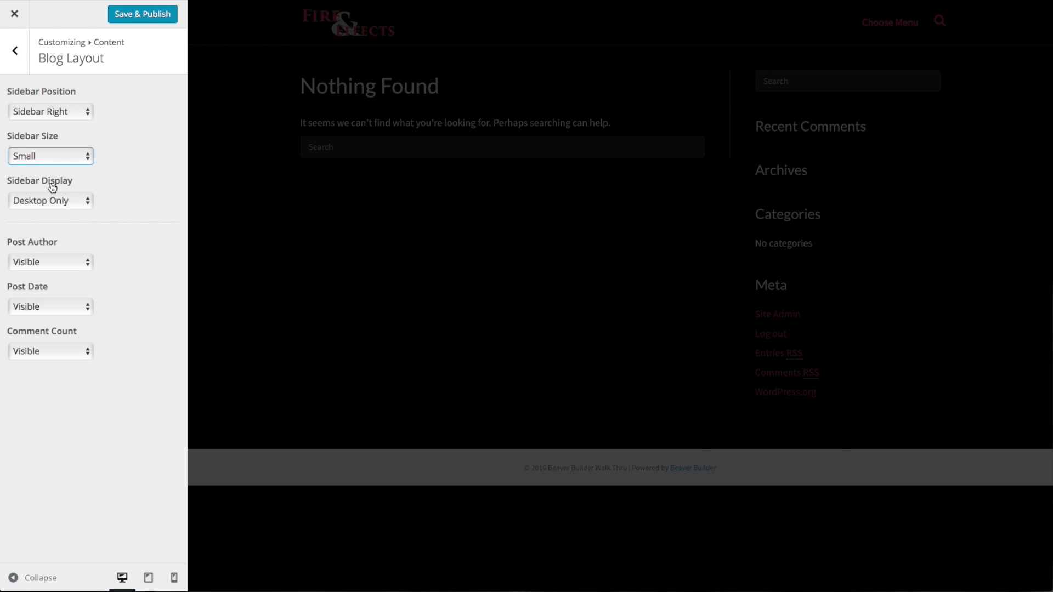
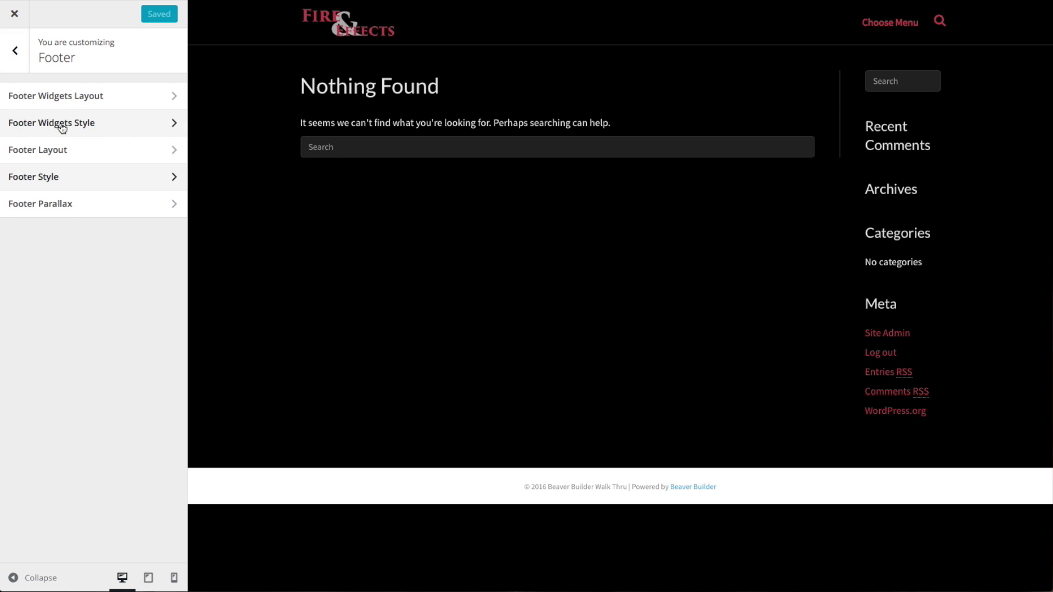
Step: In the Footer Layout settings, enter "&copy; Real Website Hints 2016" as the Column 1 text
click(83, 152)
click(68, 219)
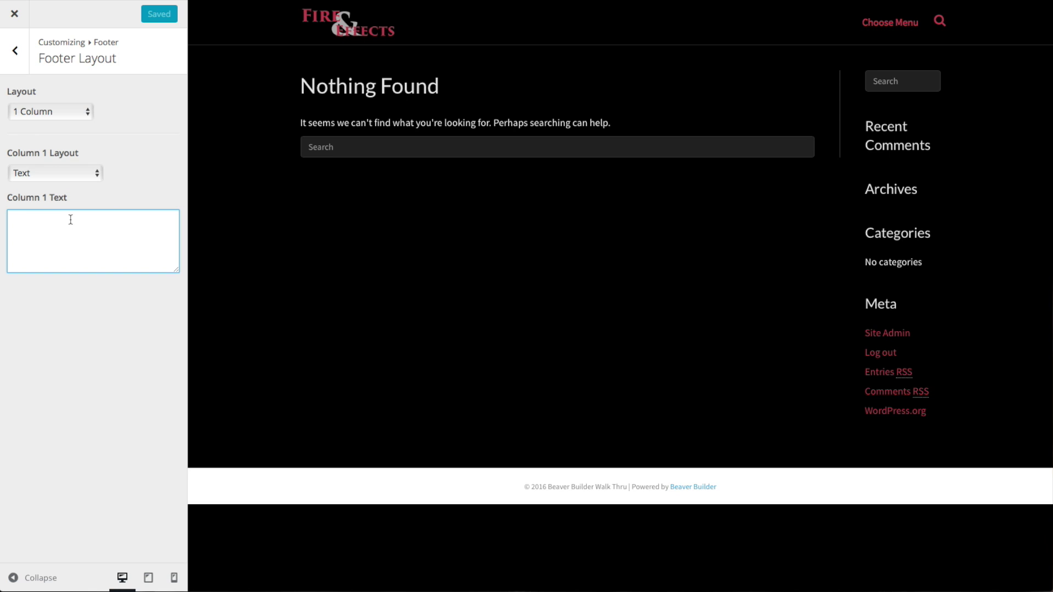
text(Rea)
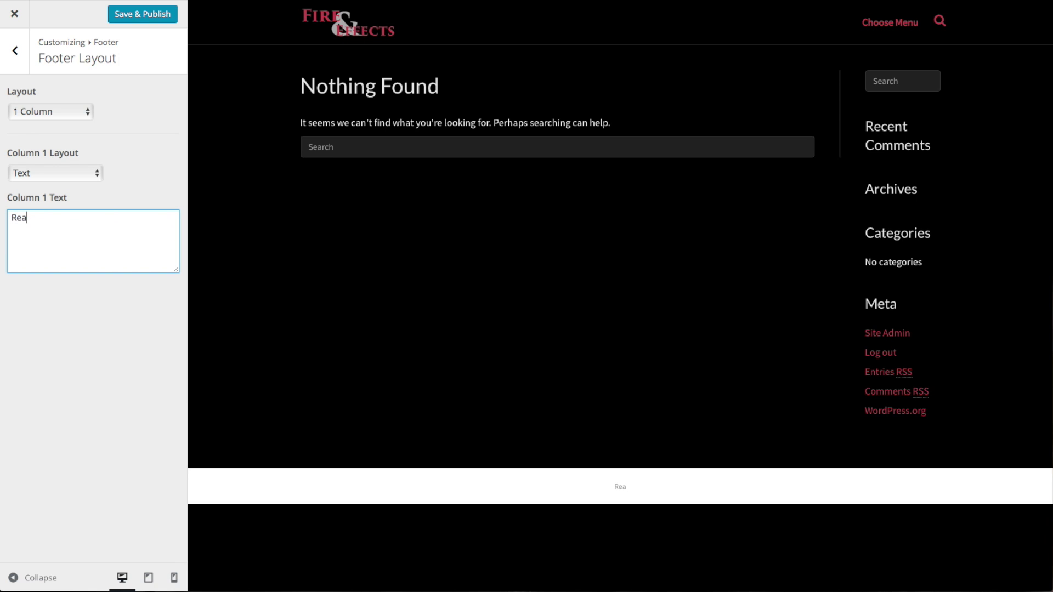
text(l Website Hinst)
key(BackSpace)
key(BackSpace)
text(ts)
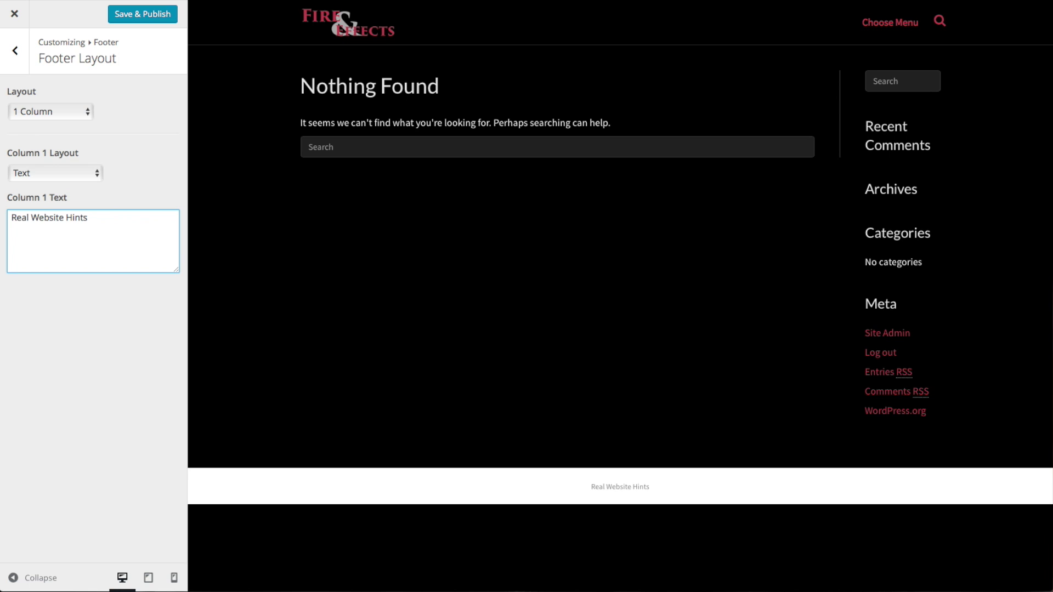
text(2016)
click(1002, 22)
click(13, 221)
text(&copy;)
click(76, 277)
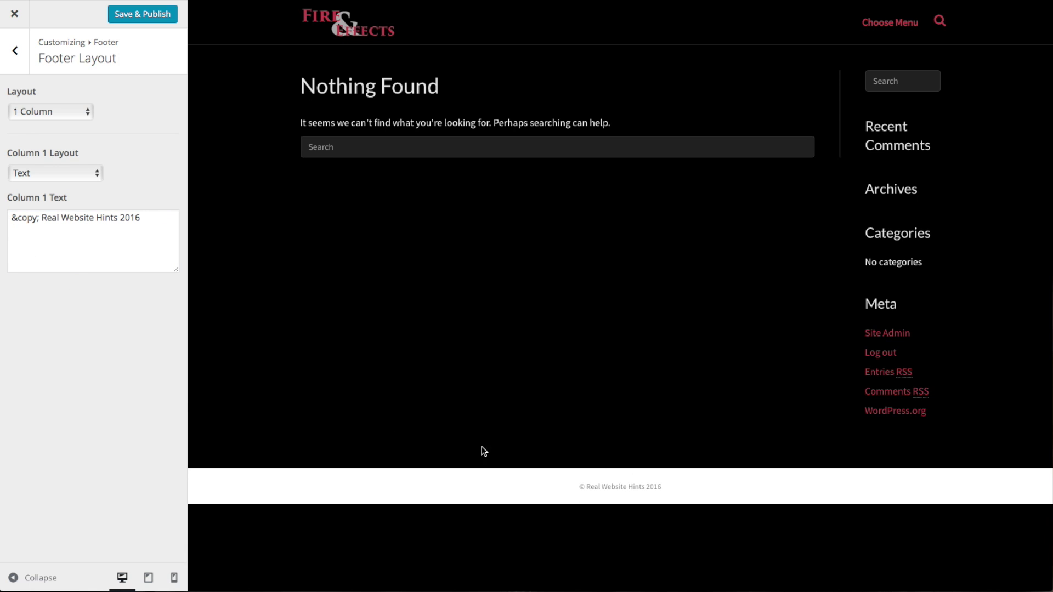
Step: In the Footer Style settings, set the background color to #333333 and the text color to #ffffff
click(16, 63)
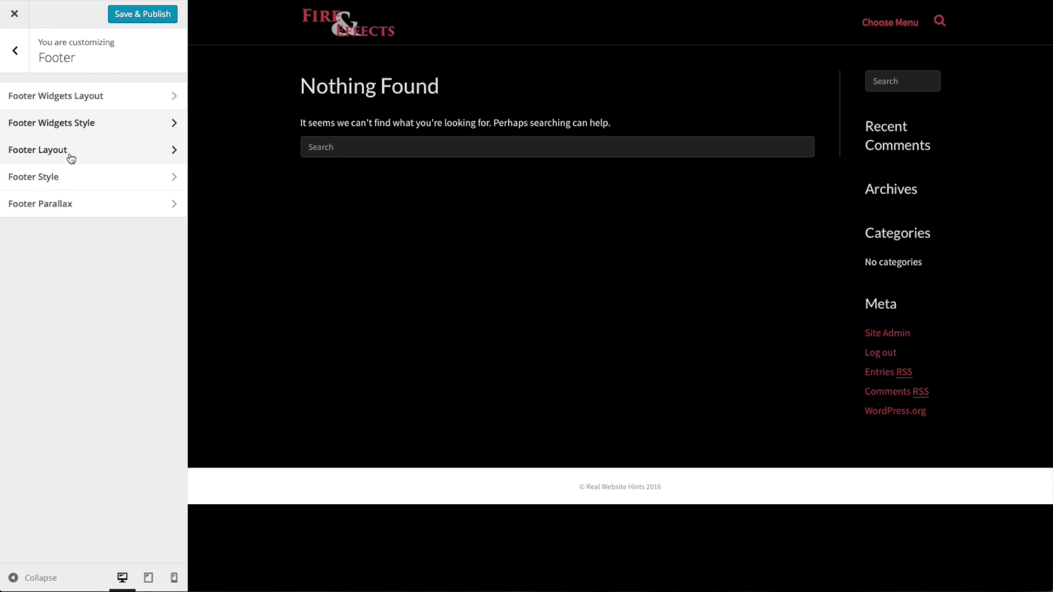
click(29, 181)
click(48, 109)
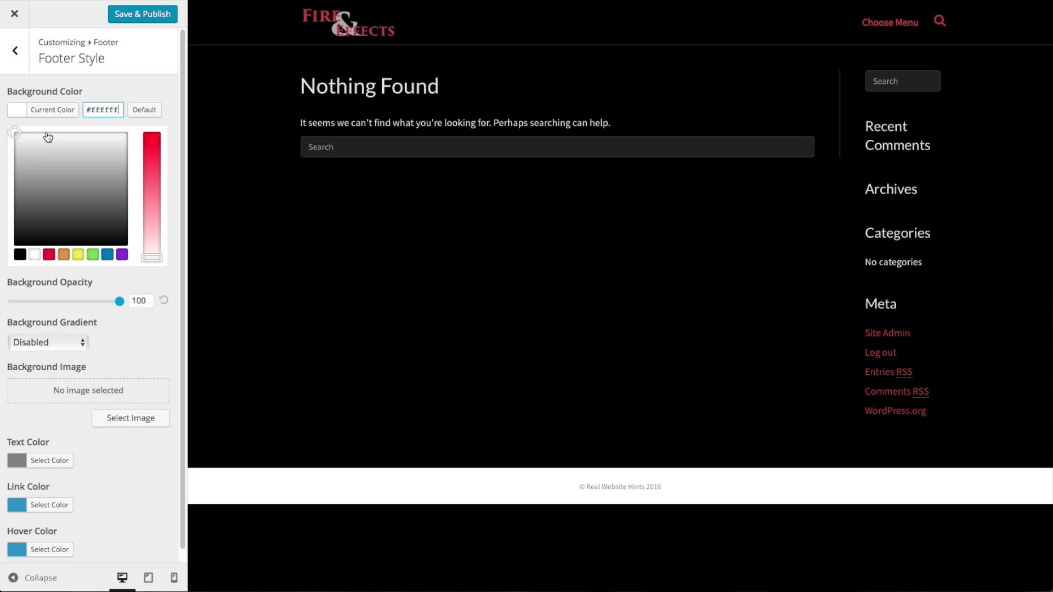
drag(15, 134, 9, 223)
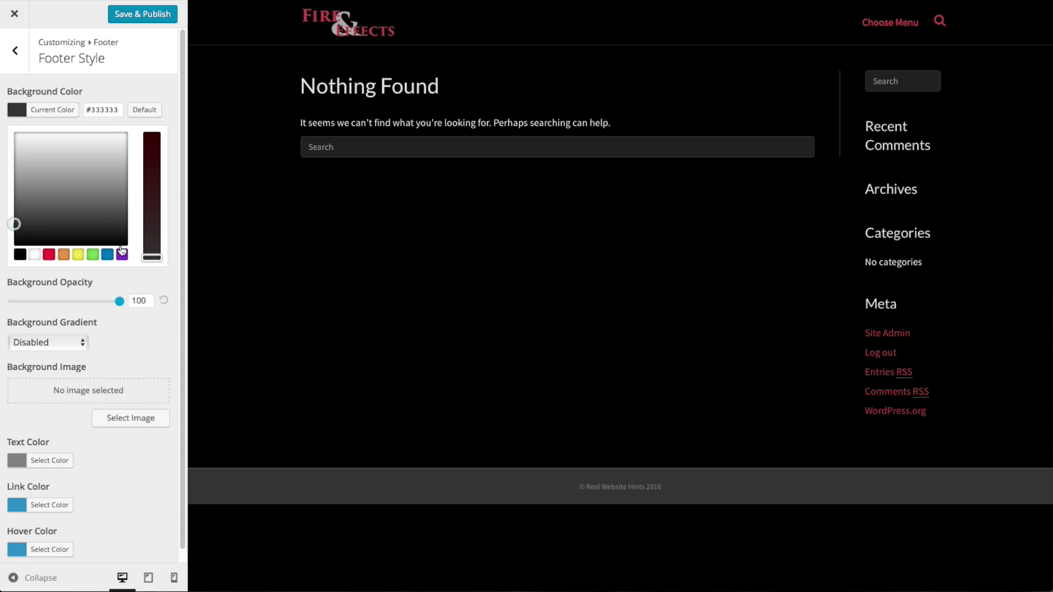
click(50, 461)
click(34, 459)
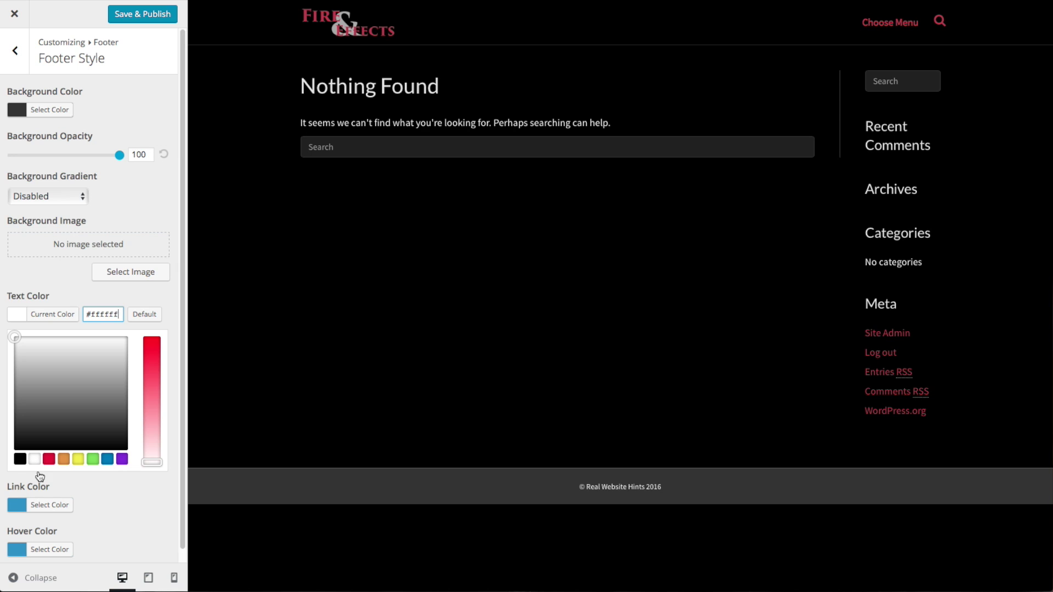
Step: Replace the footer's link color with the copied red accent color code
scroll(132, 494, down, 1)
click(50, 493)
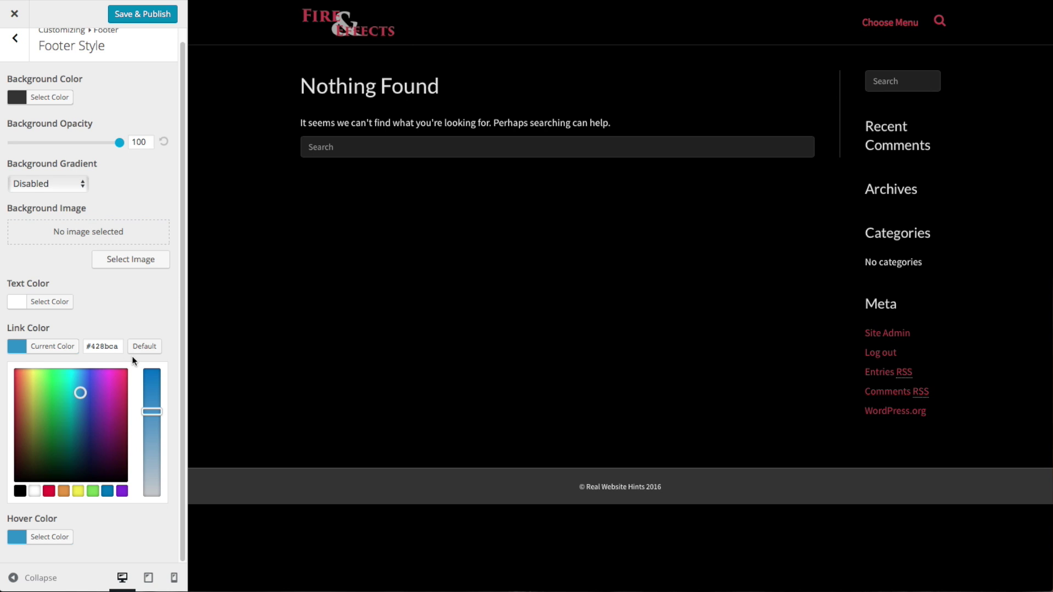
right_click(109, 349)
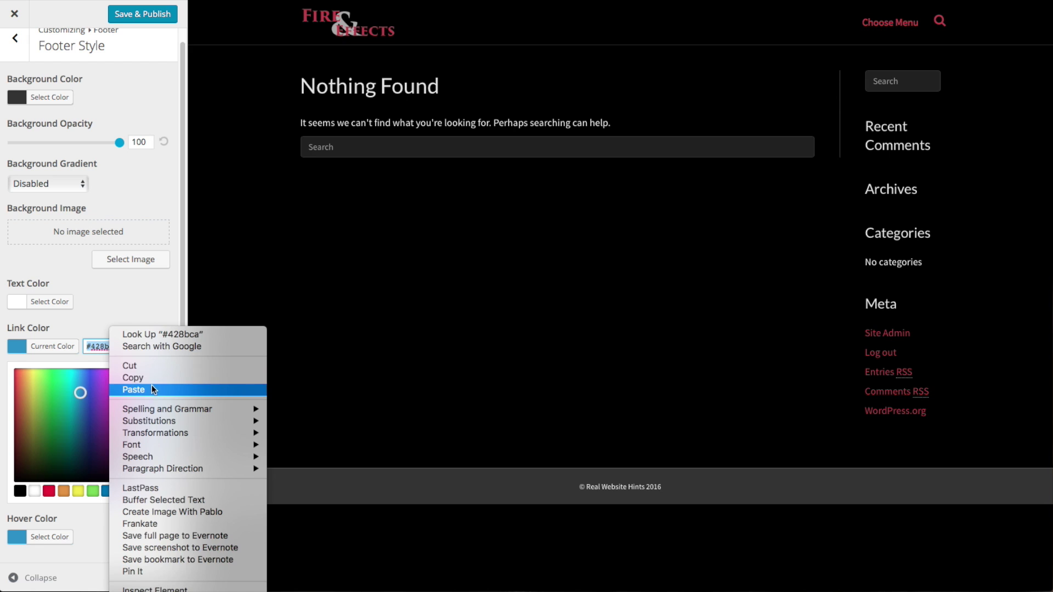
click(154, 384)
Step: Set the footer's link hover color to #ffffff and publish the footer changes
click(51, 538)
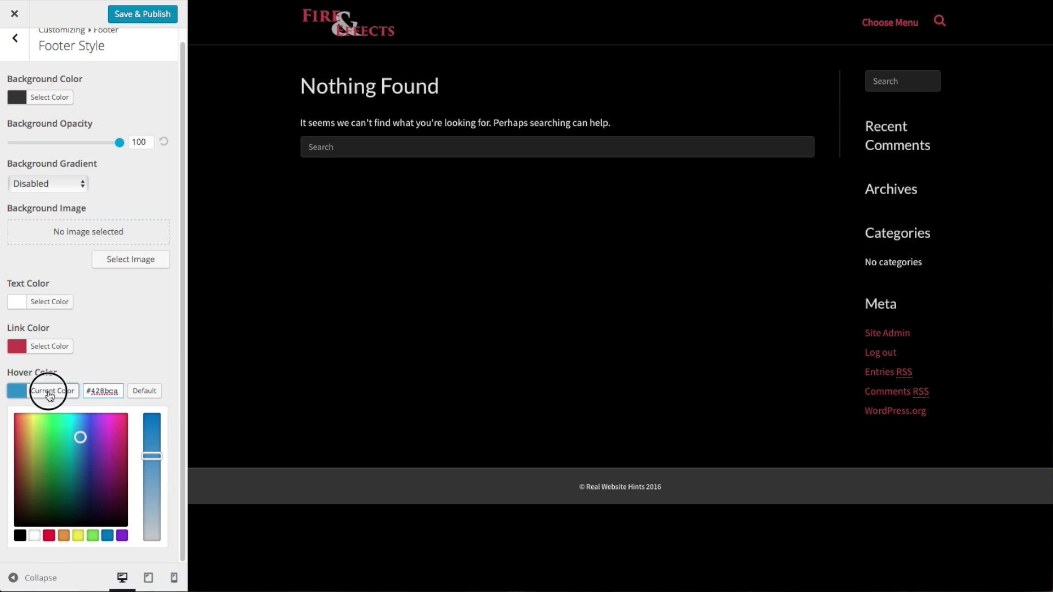
click(52, 391)
click(44, 403)
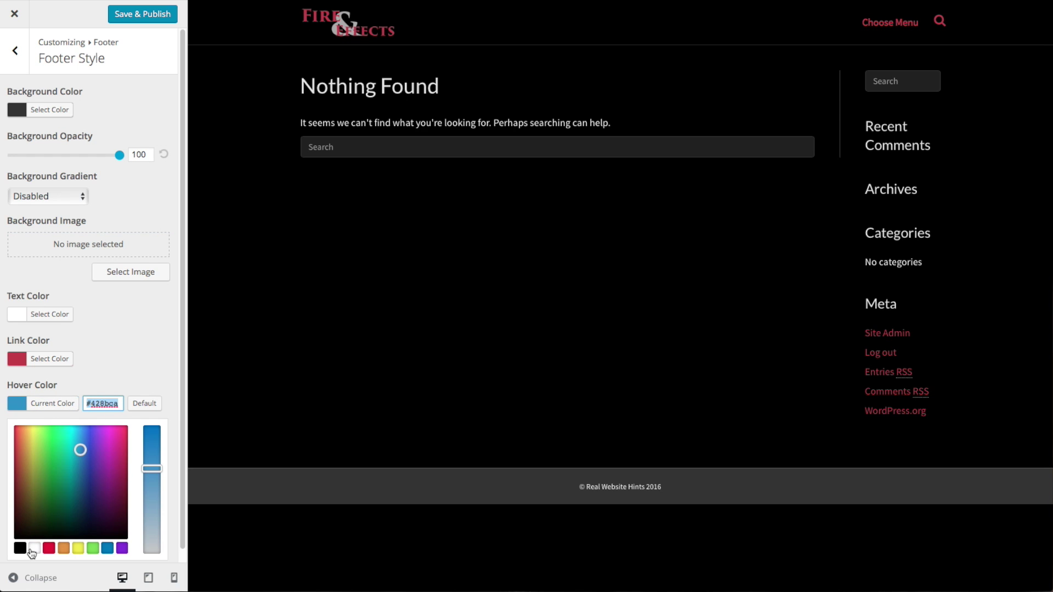
click(34, 546)
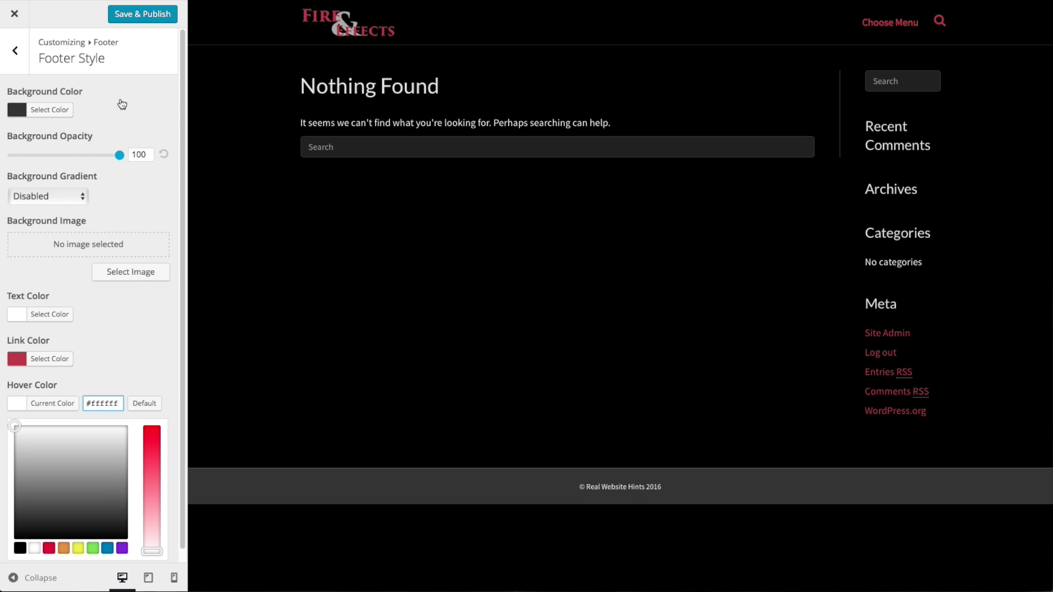
click(137, 15)
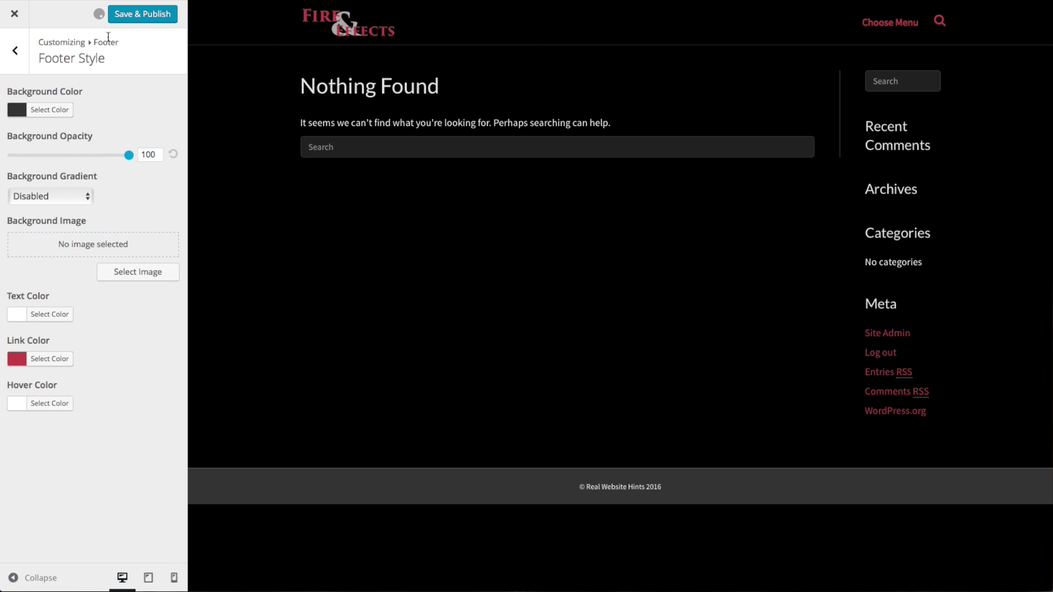
Step: Open the Social Links settings and review the available social icons color options
click(15, 51)
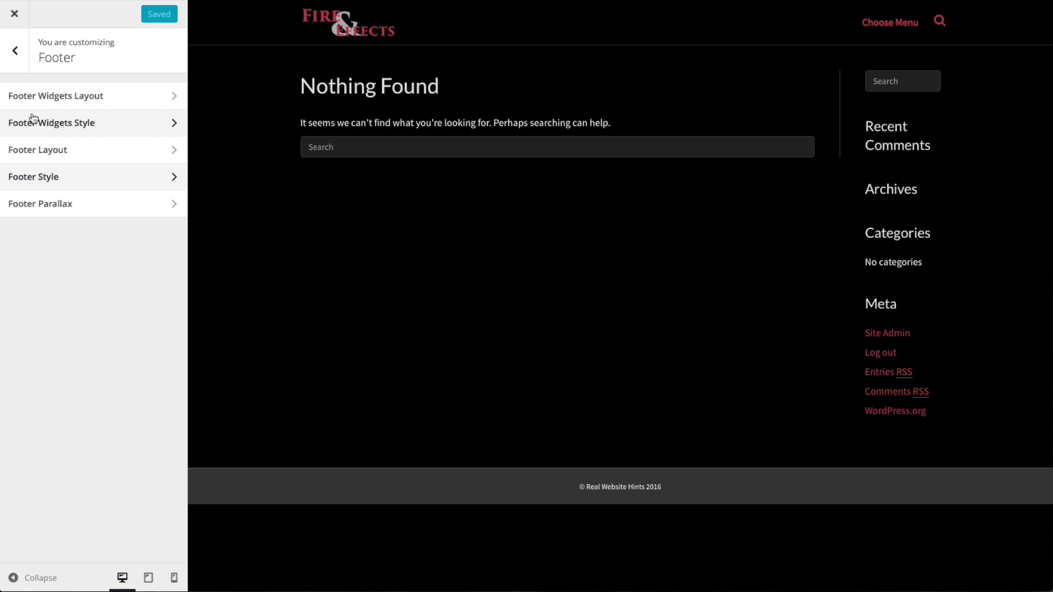
click(18, 52)
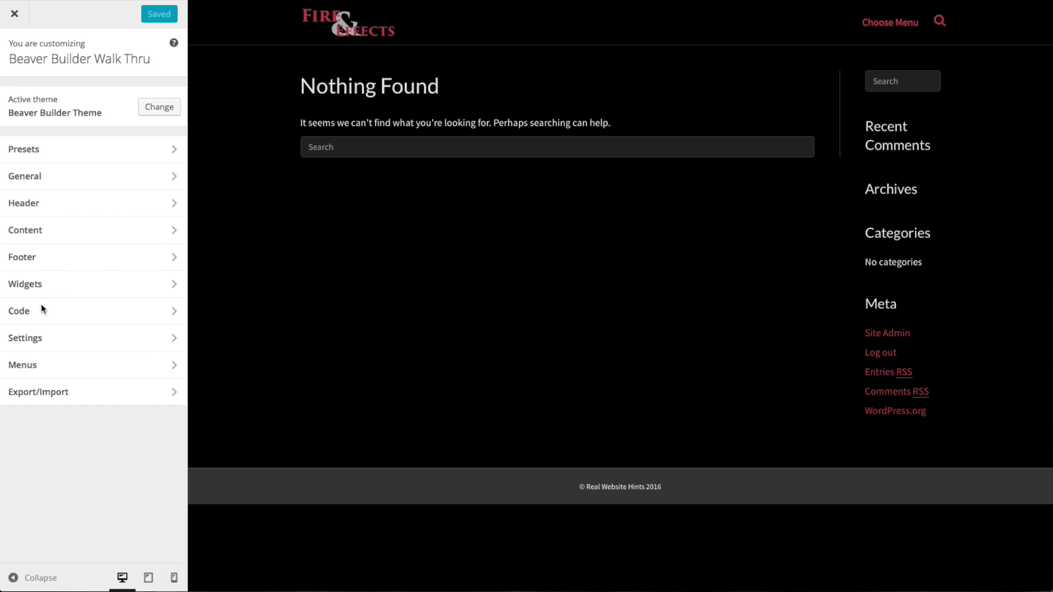
click(94, 344)
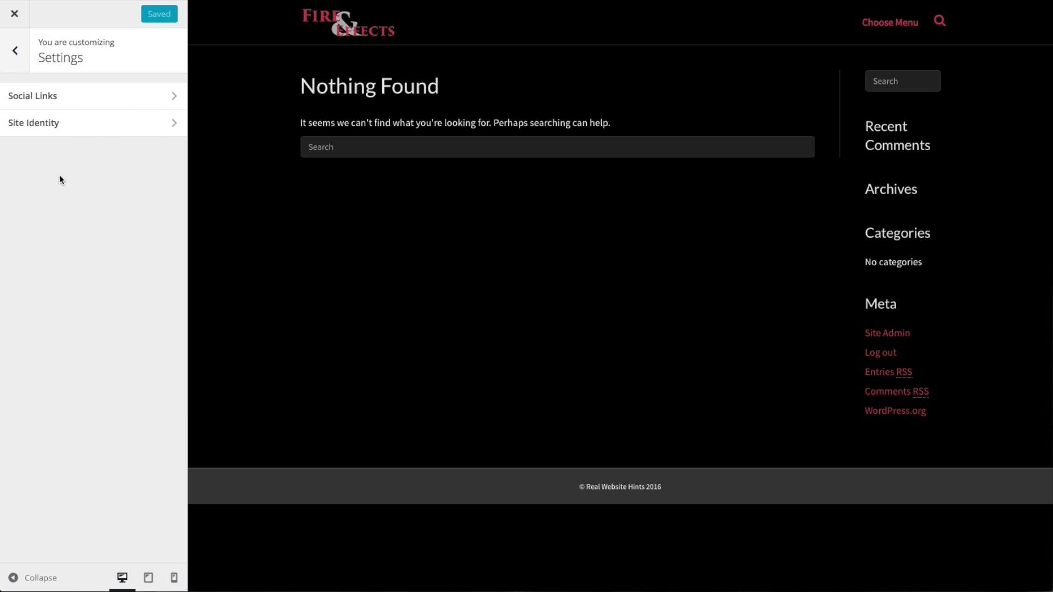
click(49, 98)
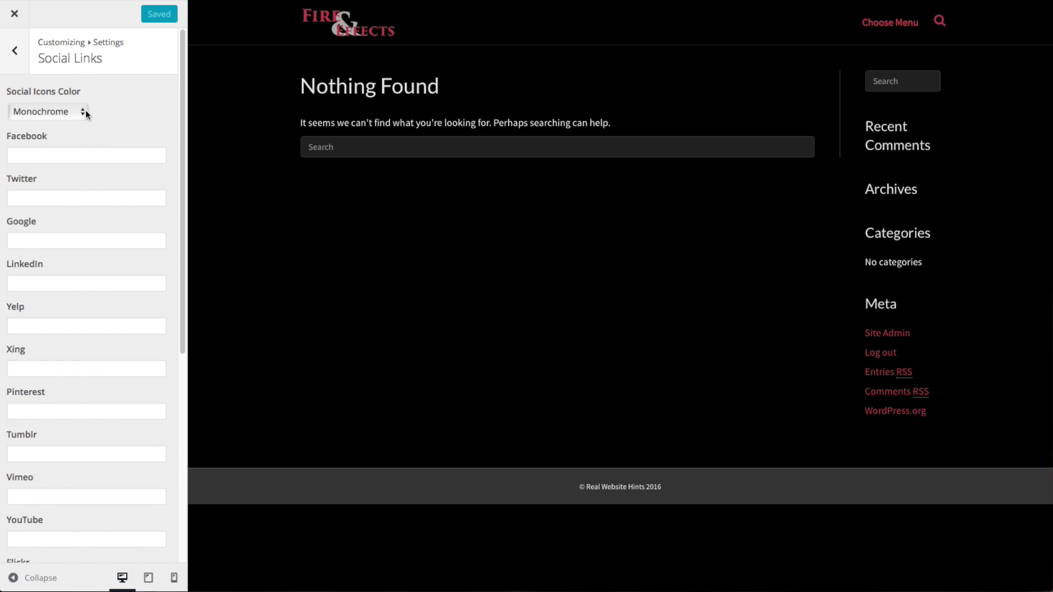
click(86, 113)
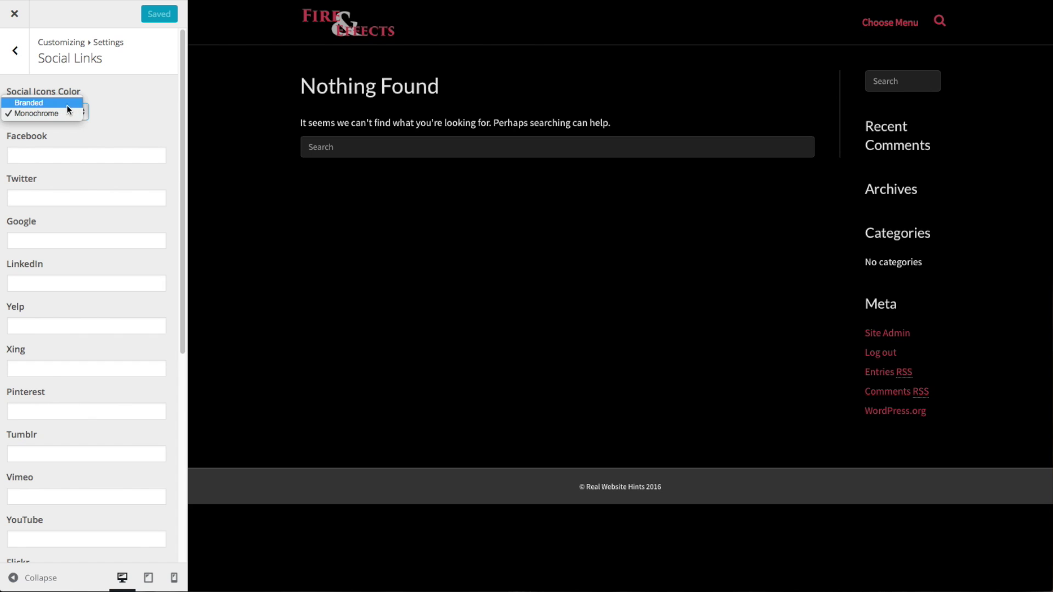
click(54, 103)
click(154, 126)
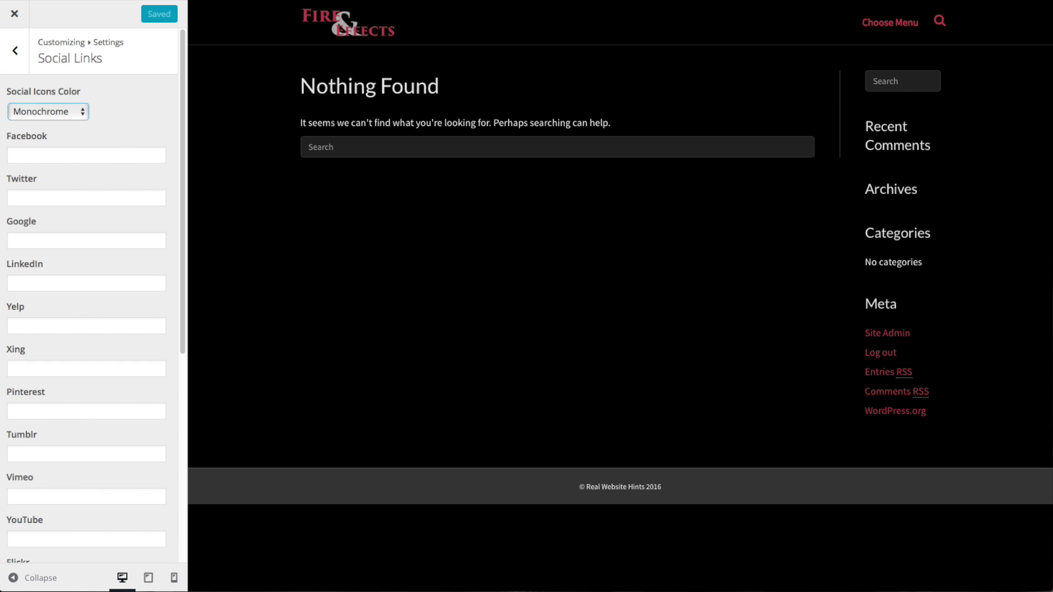
click(57, 156)
right_click(57, 155)
click(120, 184)
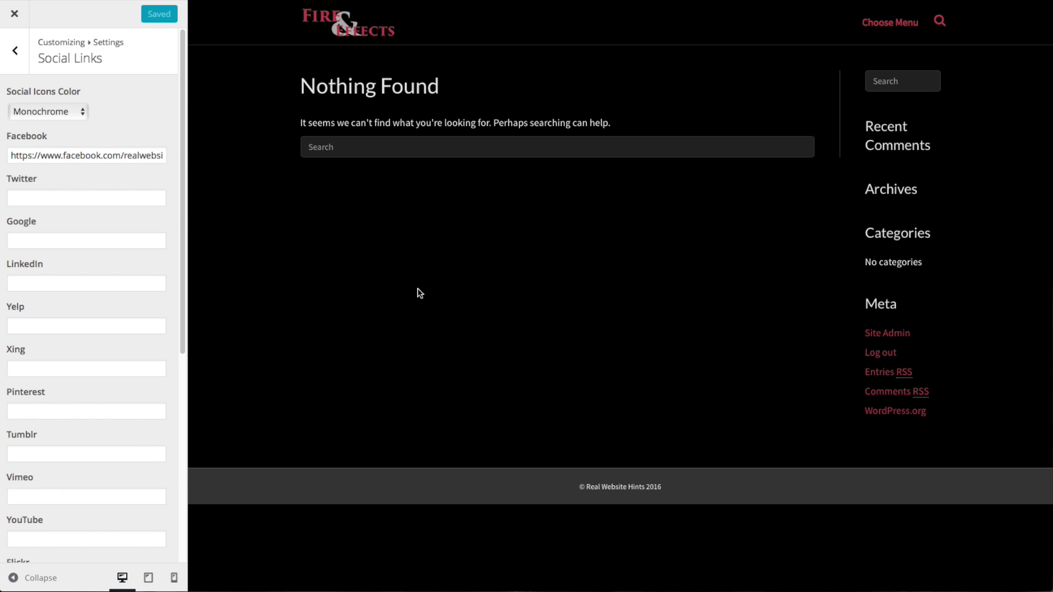
click(38, 199)
right_click(43, 196)
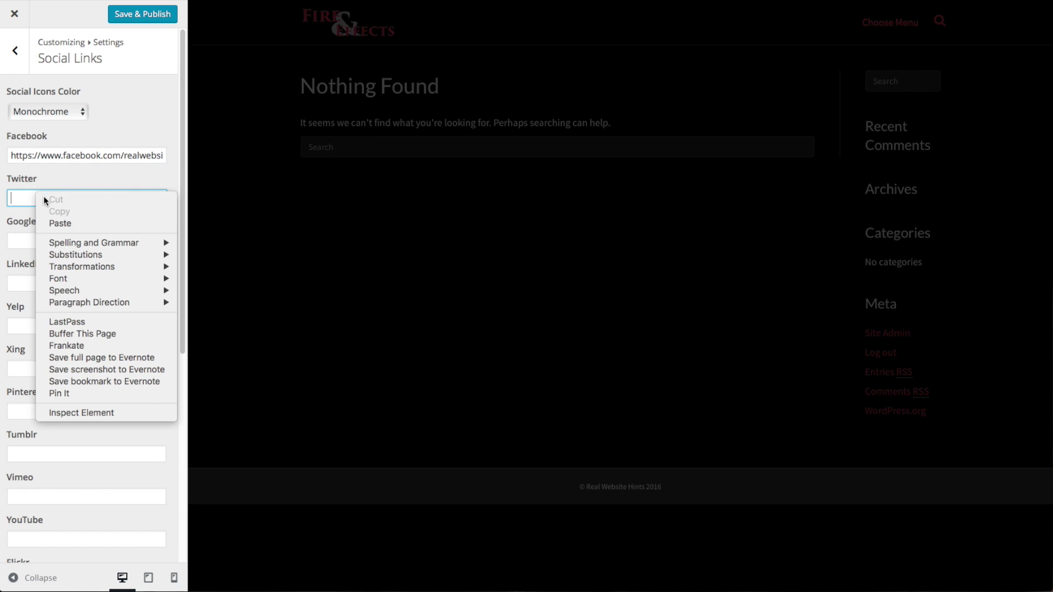
click(92, 222)
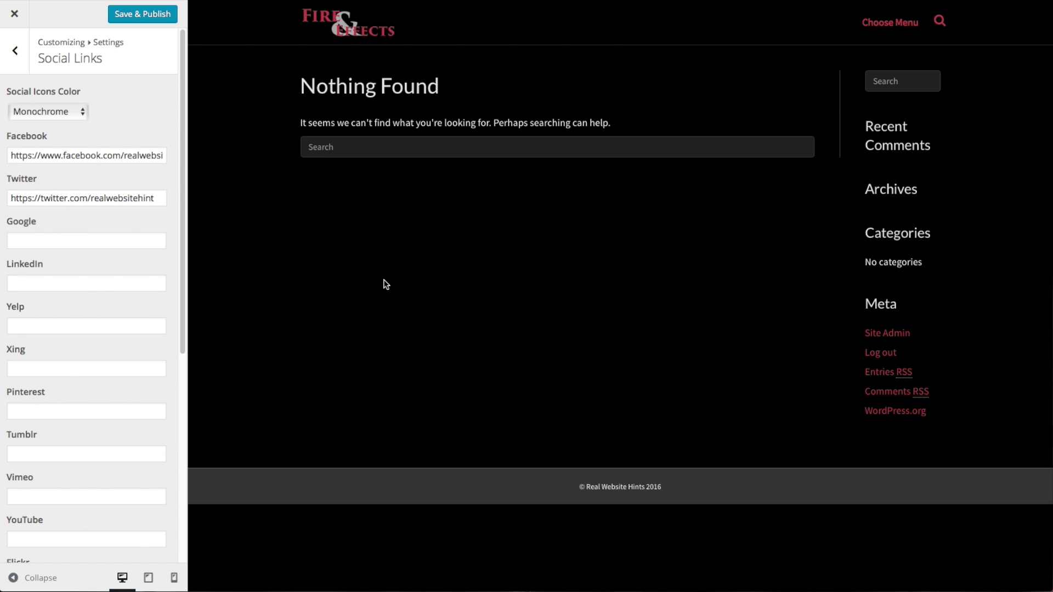
Step: Paste the Real Website Hints YouTube channel URL into the YouTube social link
scroll(82, 299, down, 6)
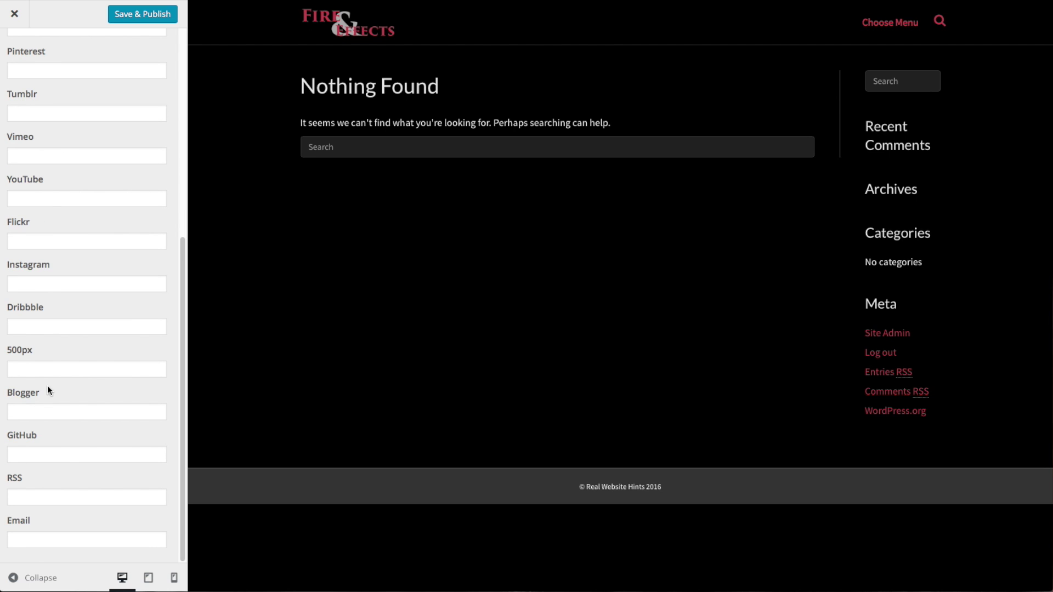
click(28, 198)
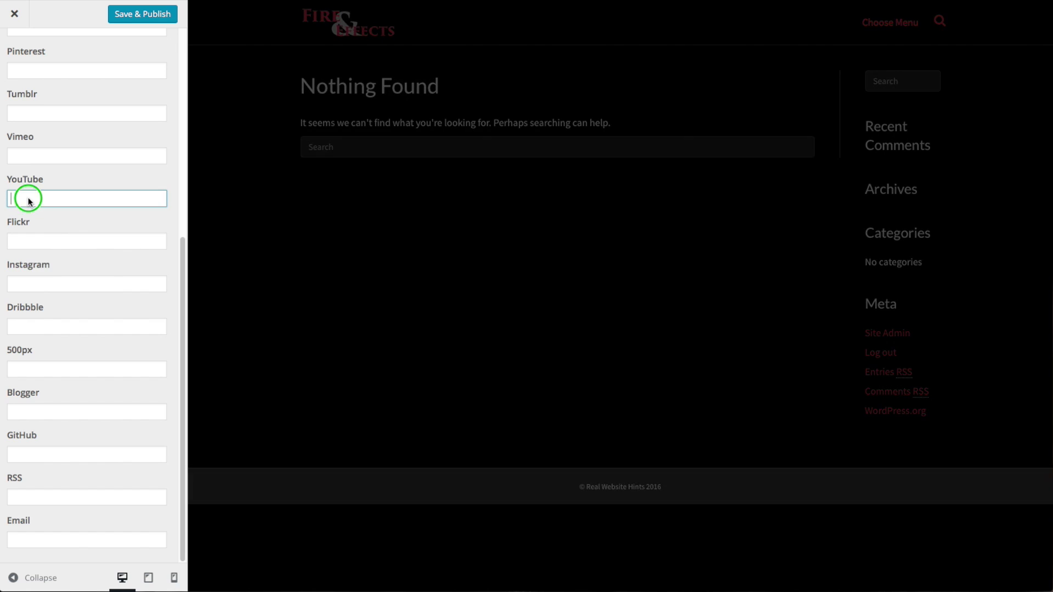
right_click(28, 198)
click(53, 227)
click(92, 237)
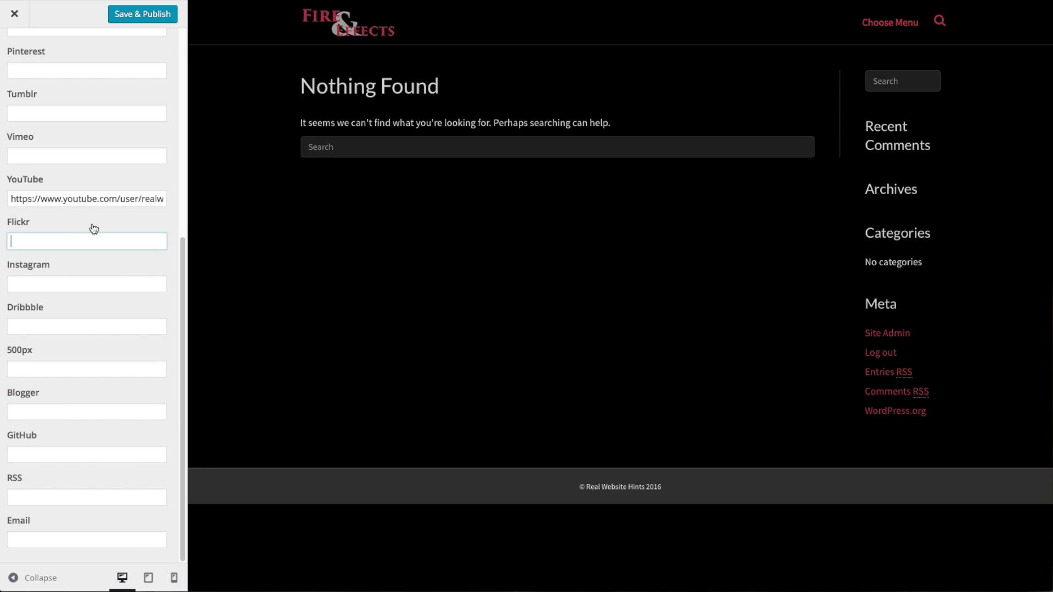
scroll(88, 245, up, 6)
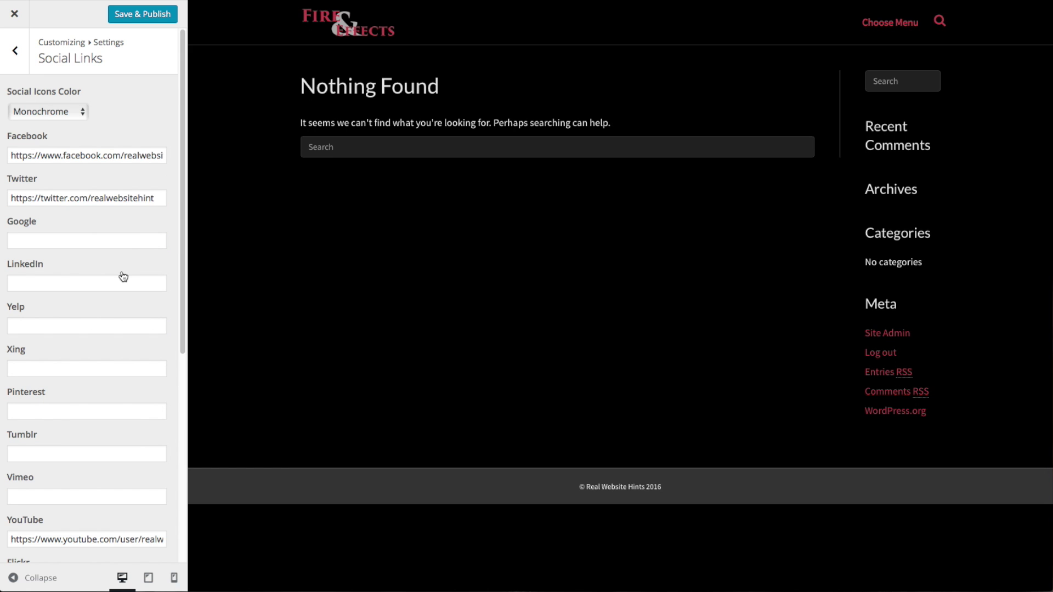
Step: Enter the placeholder link # for both the Google and LinkedIn social links
click(60, 240)
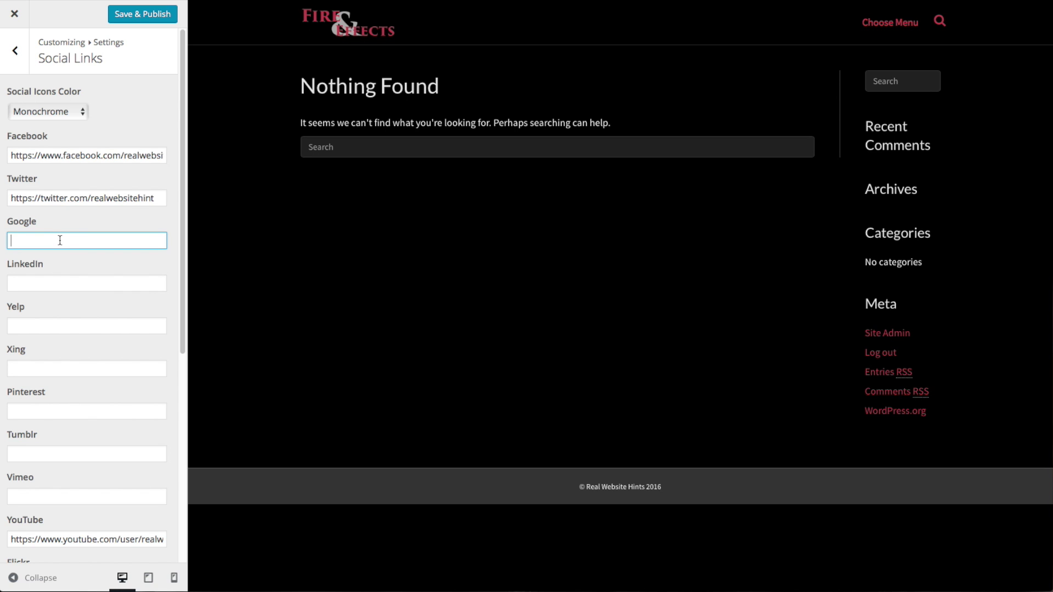
text(#)
click(37, 283)
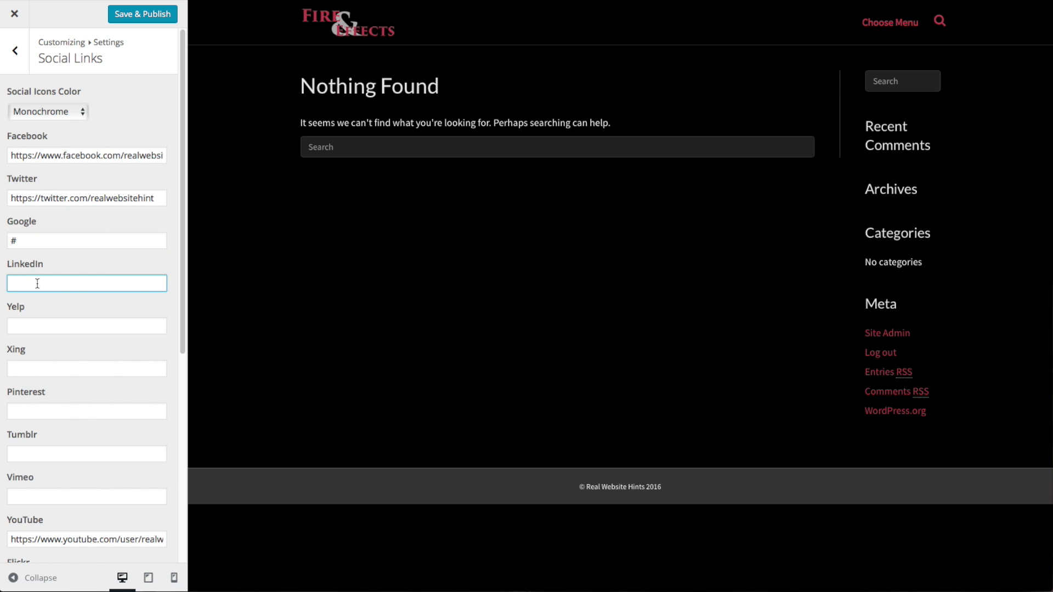
text(#)
Step: Set the Column 1 Layout in the theme's Footer Layout settings to Text & Social Icons
click(14, 60)
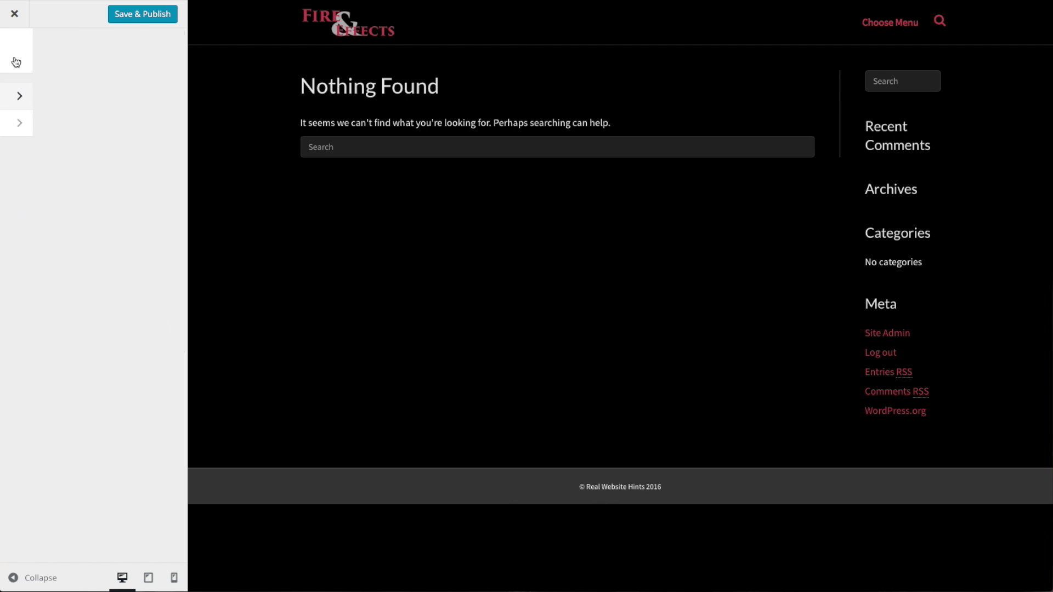
click(15, 59)
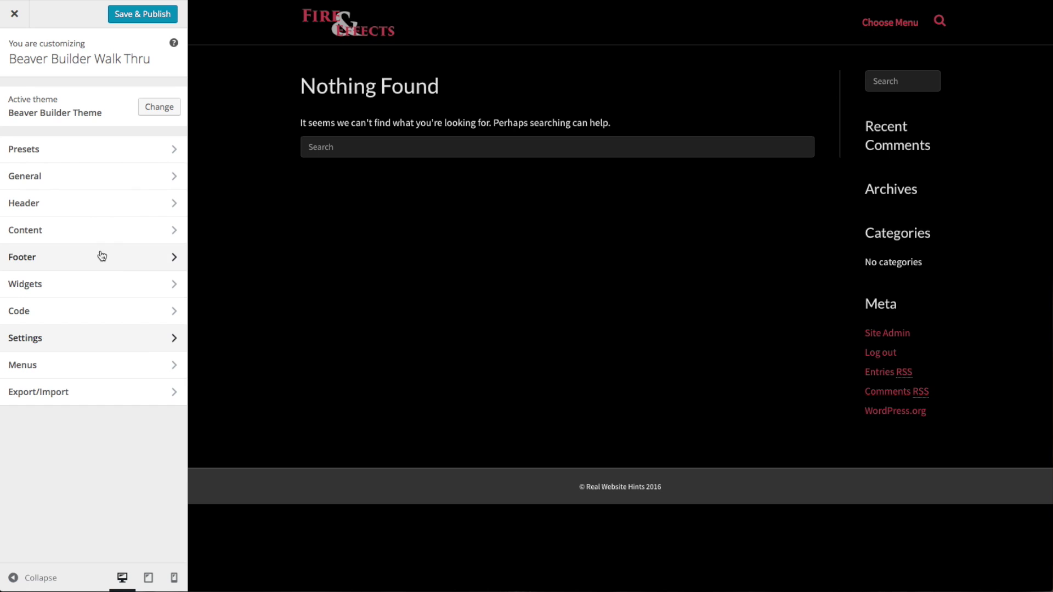
click(18, 257)
click(71, 150)
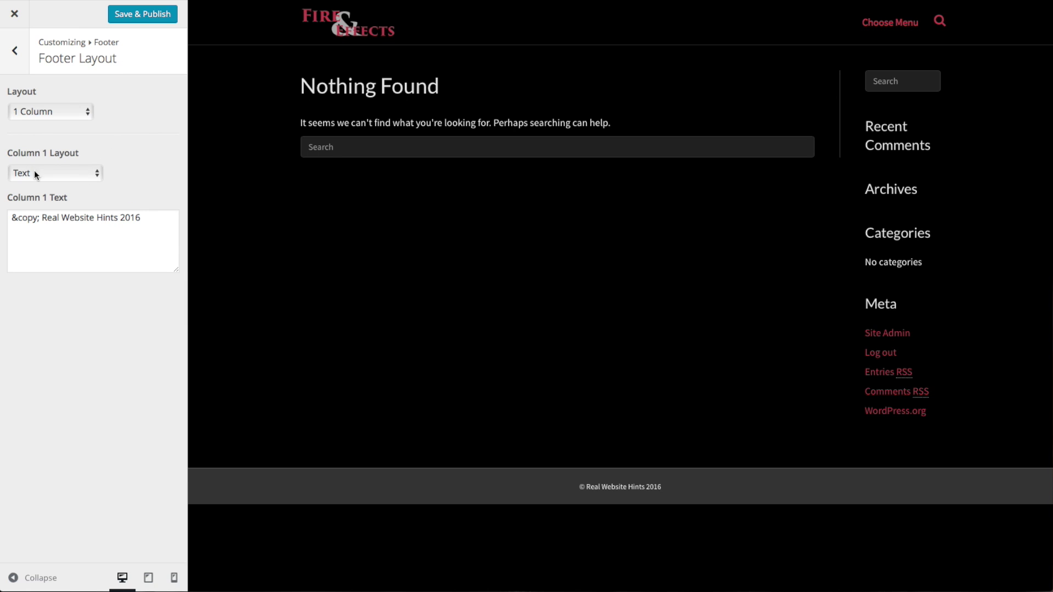
click(84, 176)
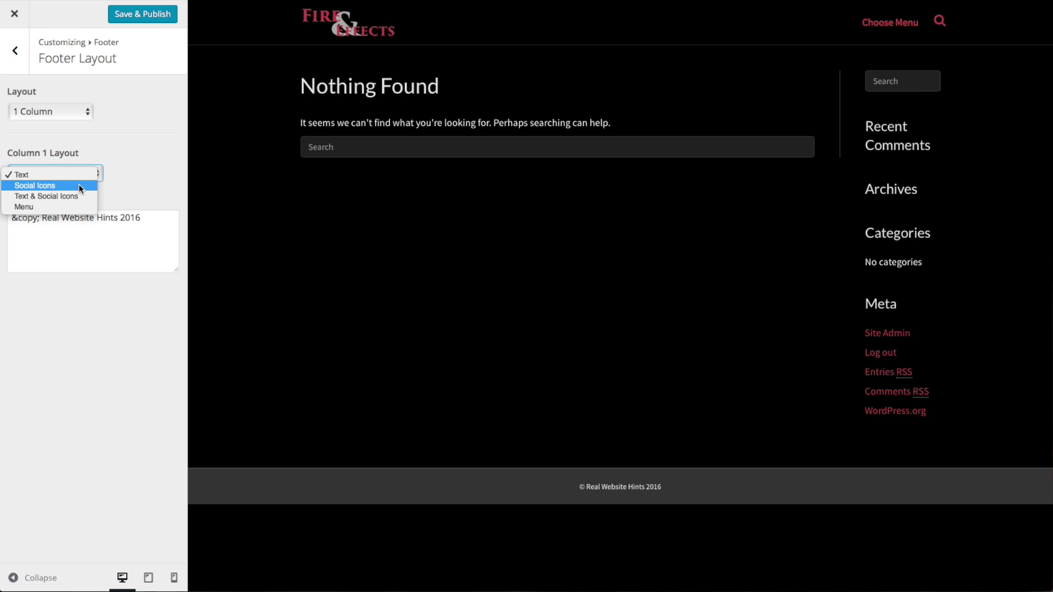
click(74, 195)
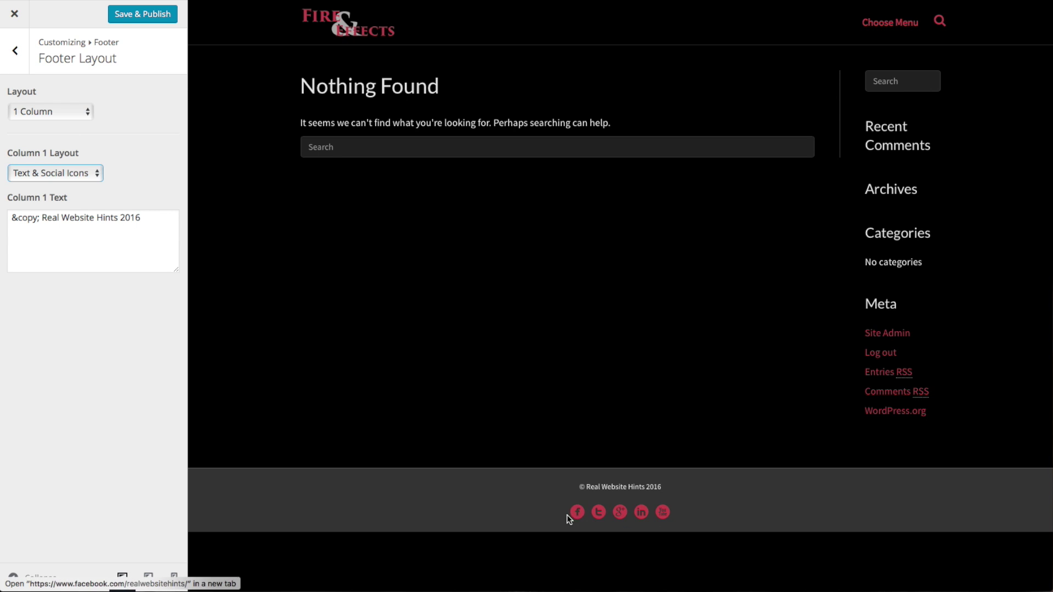
Step: Try the 2 Columns footer layout, review the Column 2 Layout options, and return the layout to 1 Column
click(81, 111)
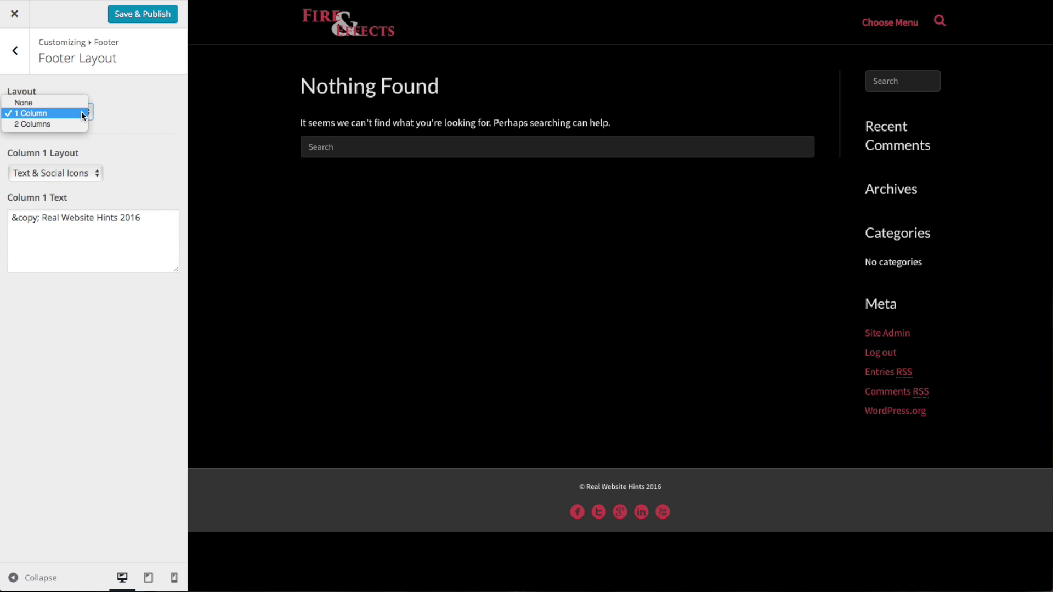
click(66, 122)
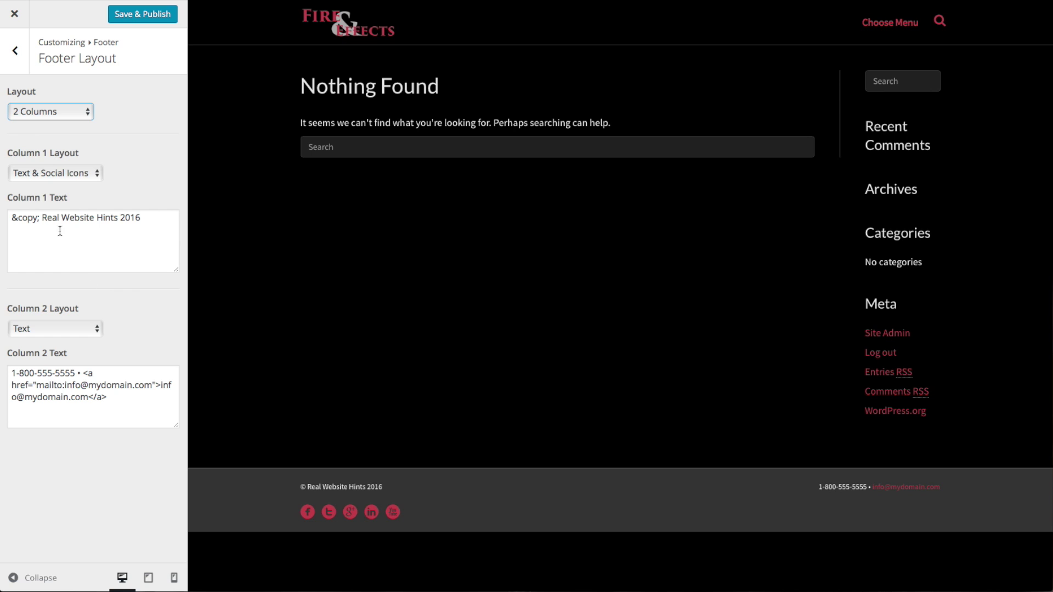
click(97, 328)
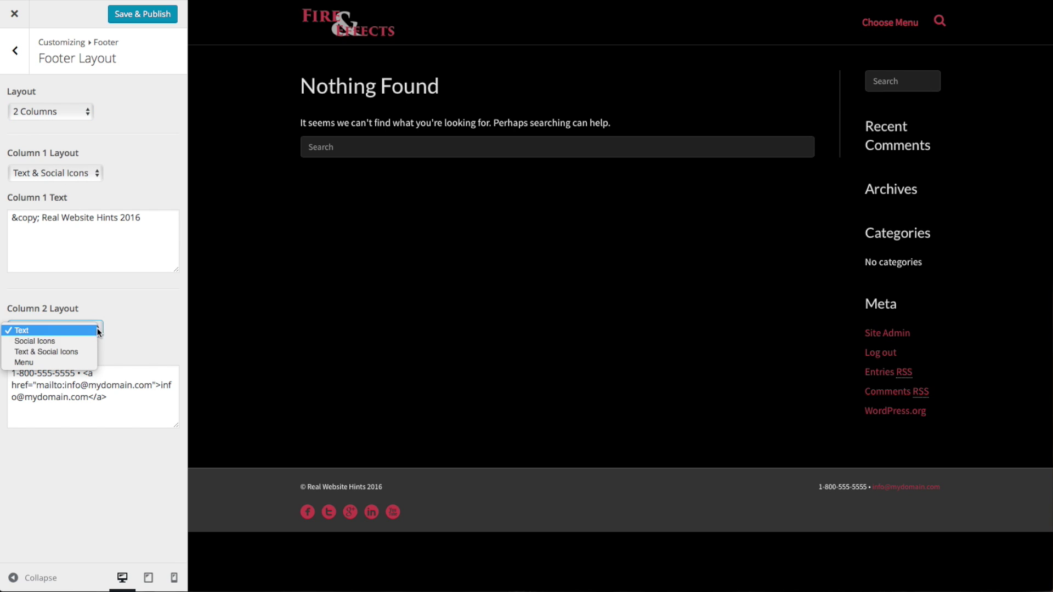
click(146, 317)
click(78, 111)
click(49, 102)
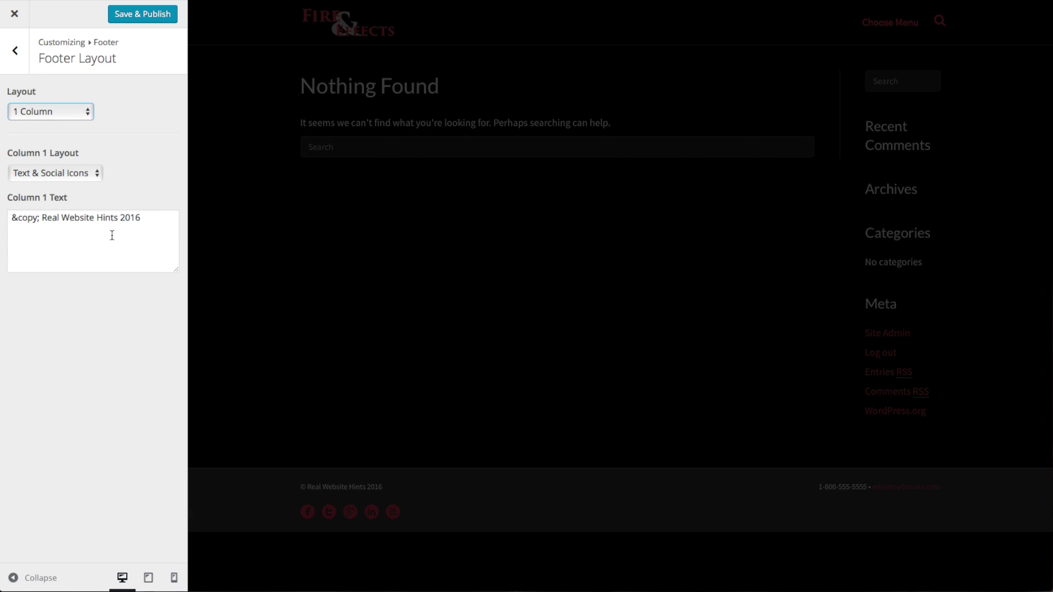
Step: Save and publish the footer layout and social link changes, and close the Customizer
key(Escape)
click(140, 18)
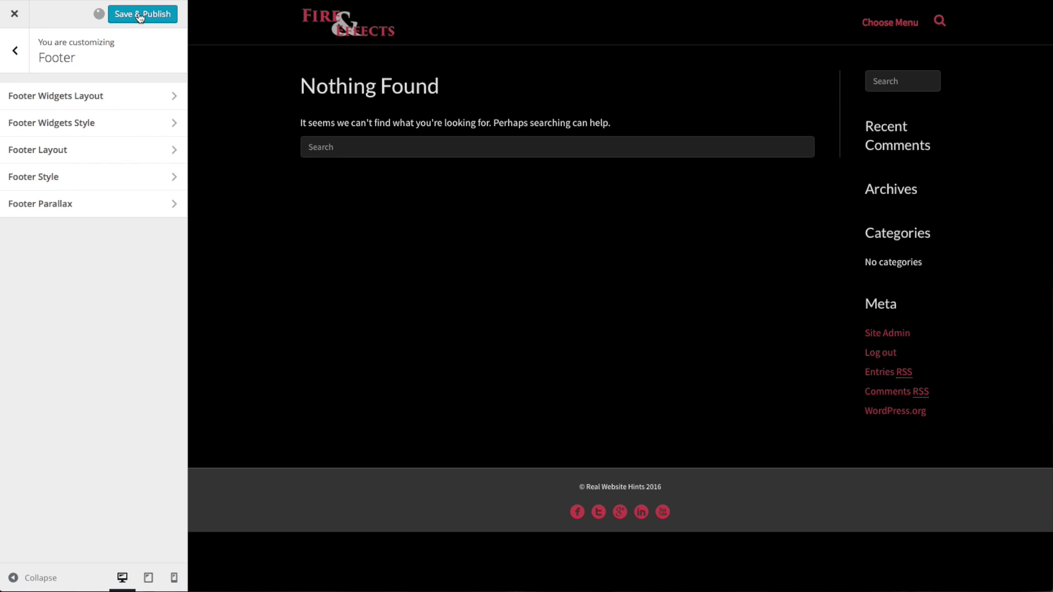
click(20, 14)
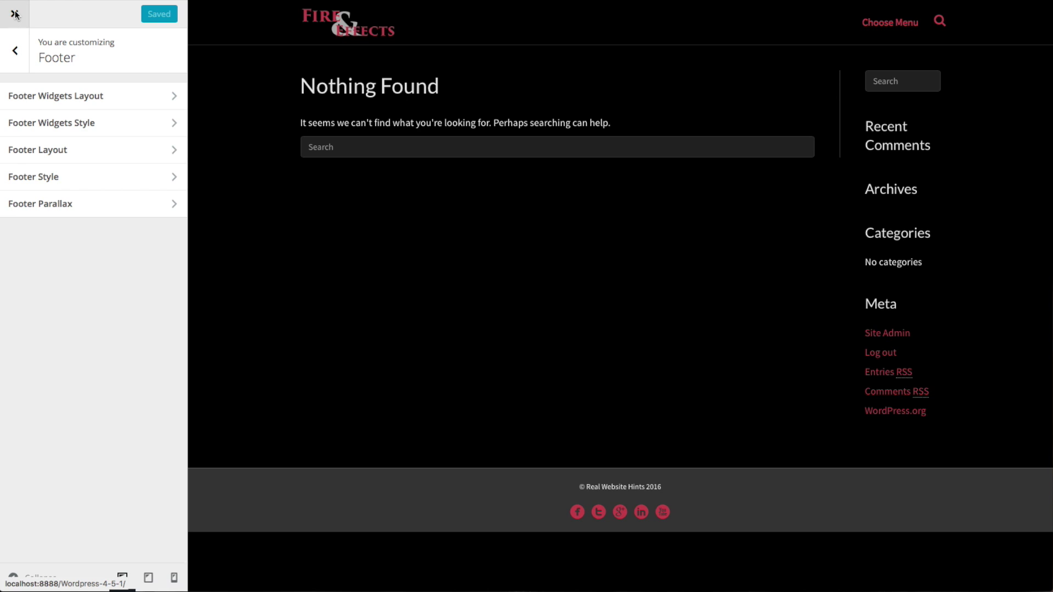